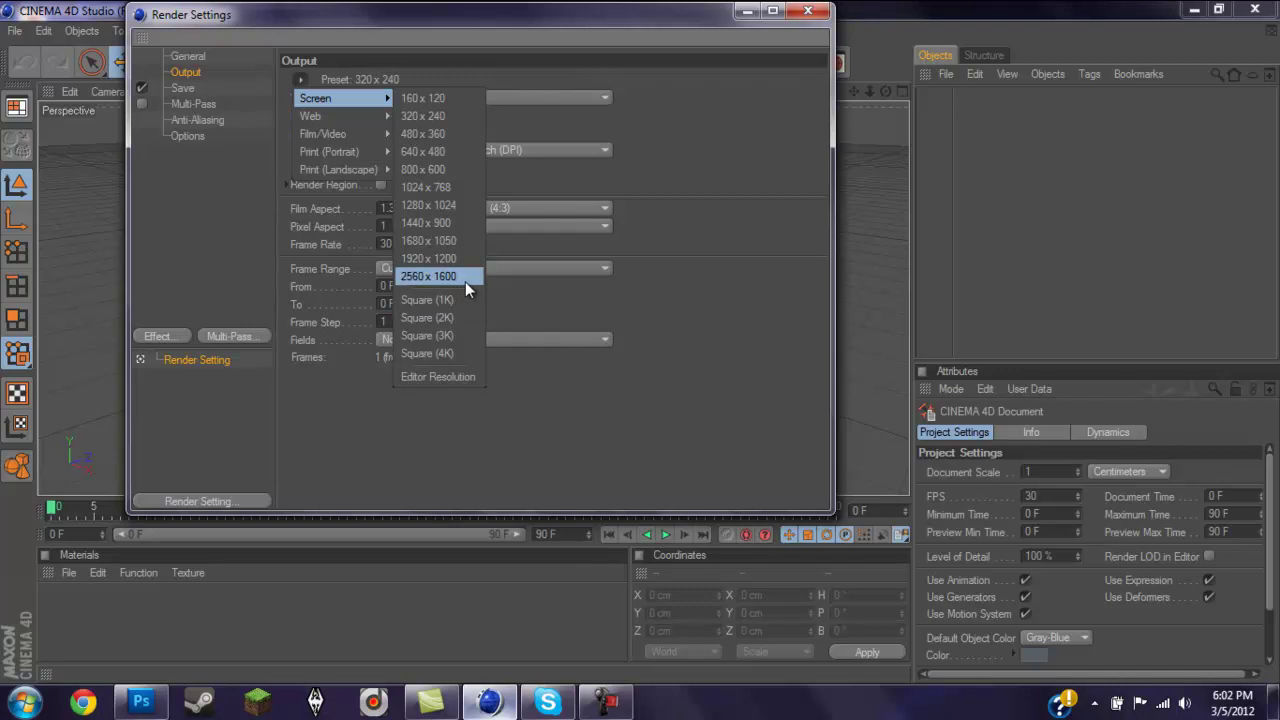
# Set the render output to the 2560 x 1600 screen preset and close the render settings
pyautogui.click(440, 276)
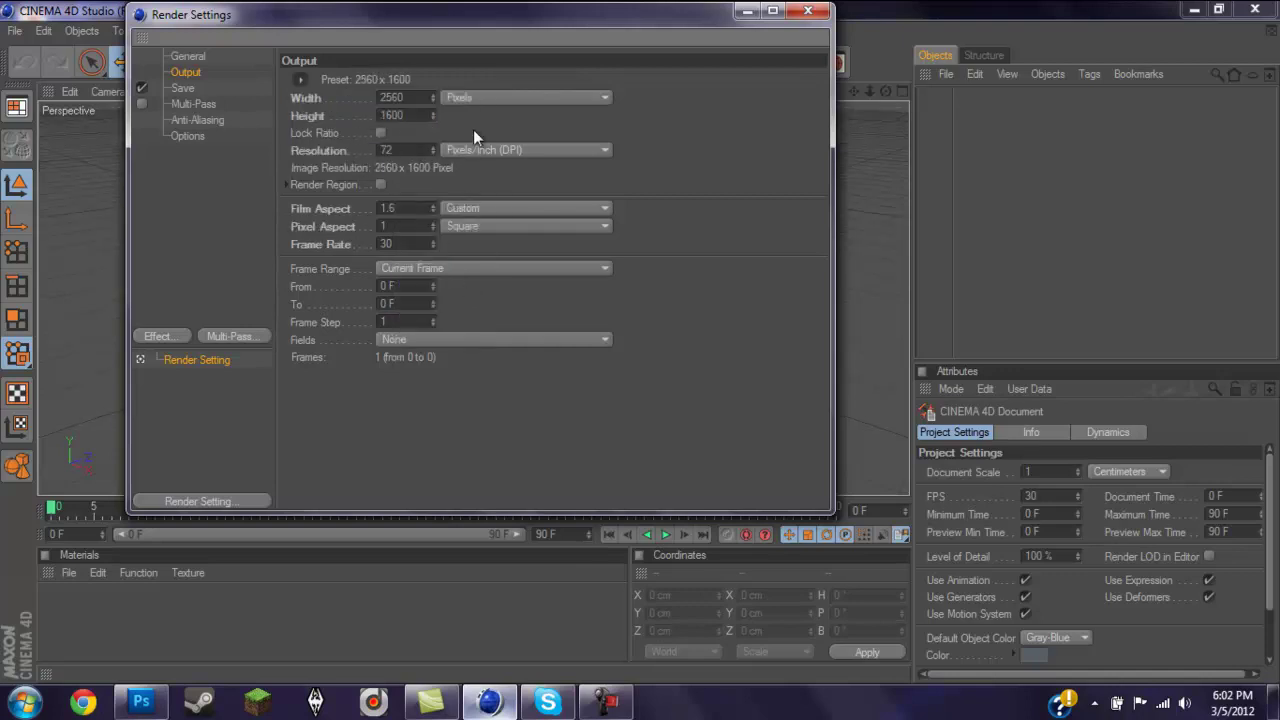
pyautogui.click(807, 12)
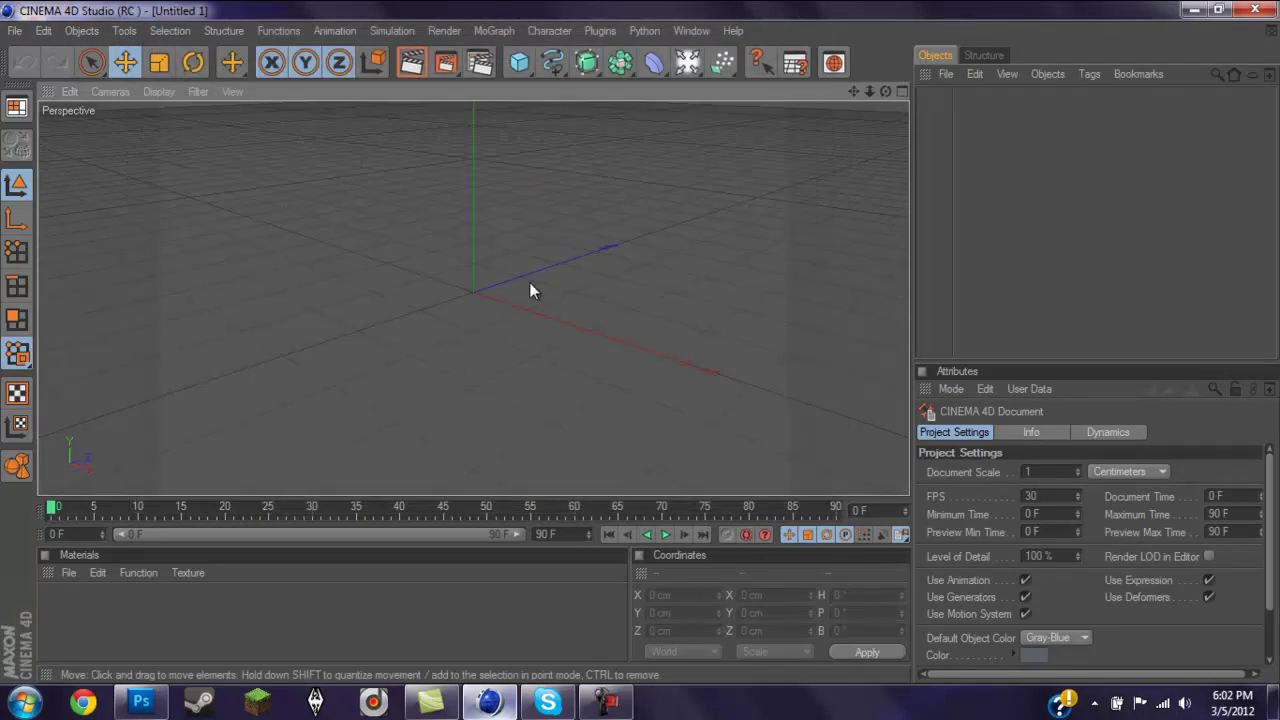
# Add a MoText object to the scene and replace its default text with the person's first name
pyautogui.keyDown('alt'); pyautogui.moveTo(601, 221); pyautogui.dragTo(639, 344); pyautogui.keyUp('alt')
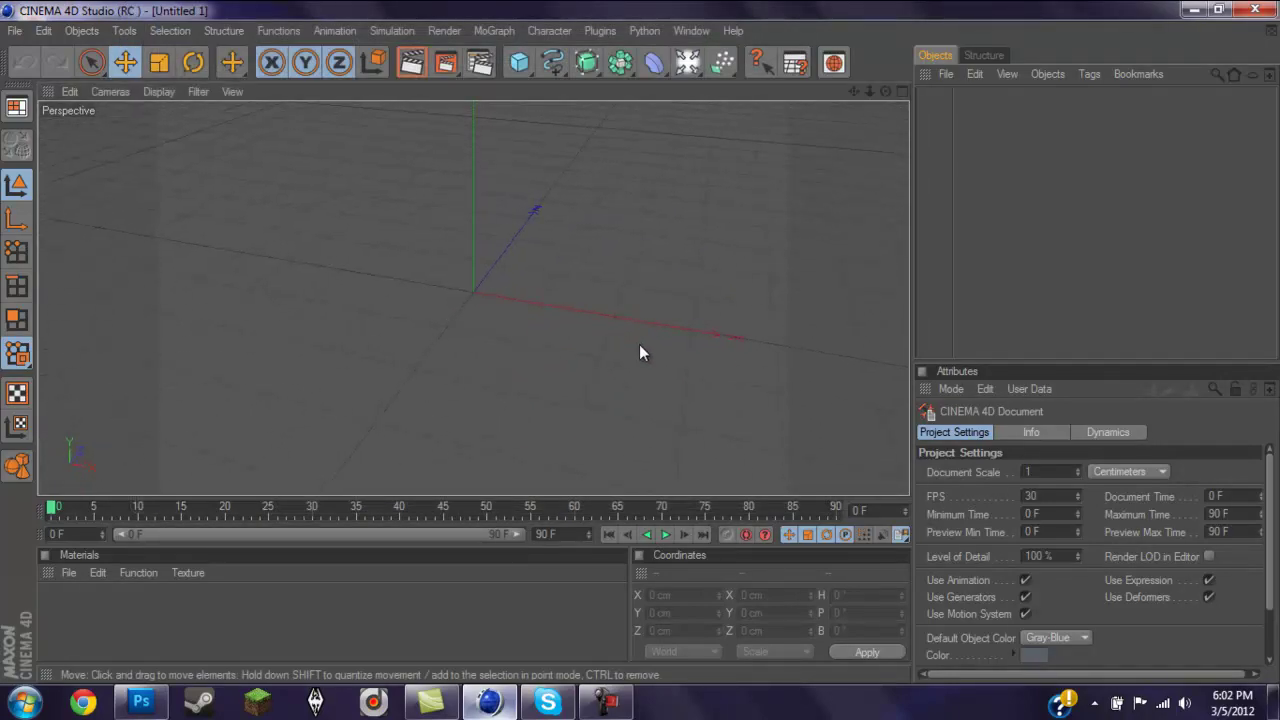
pyautogui.click(494, 31)
pyautogui.click(522, 236)
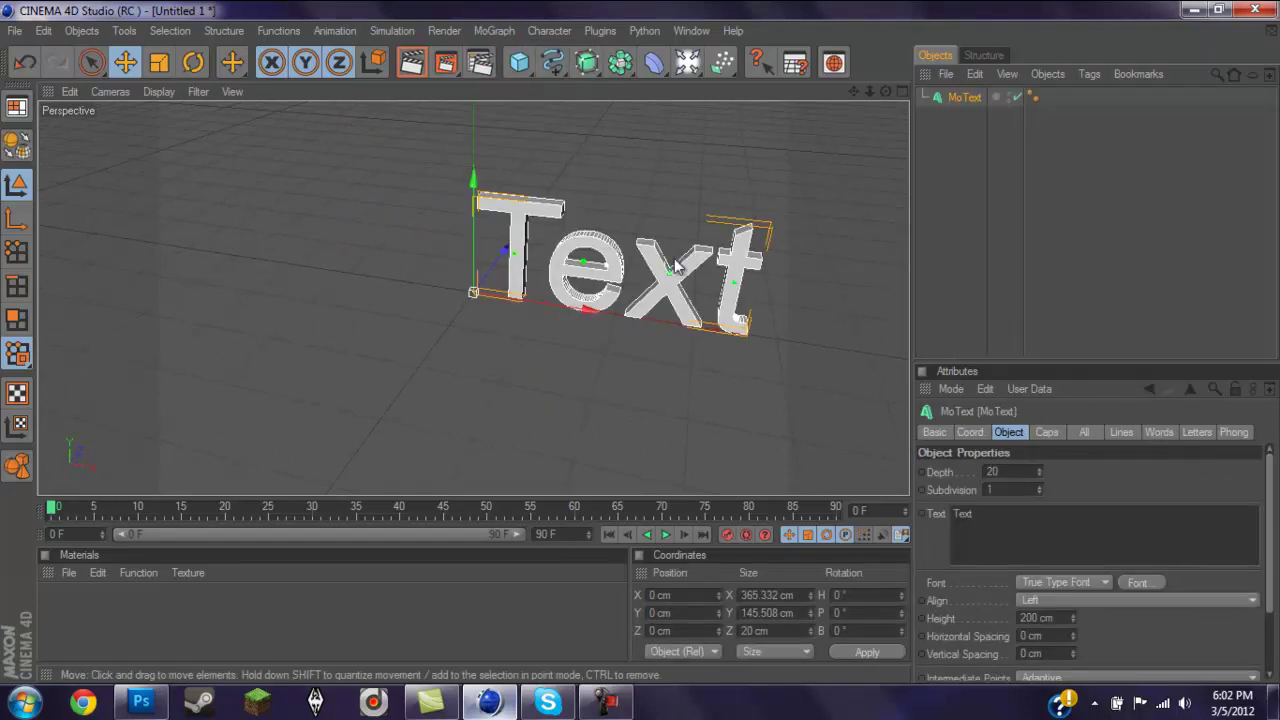
pyautogui.click(1030, 513)
pyautogui.press('BackSpace')
pyautogui.press('BackSpace')
pyautogui.press('BackSpace')
pyautogui.press('BackSpace')
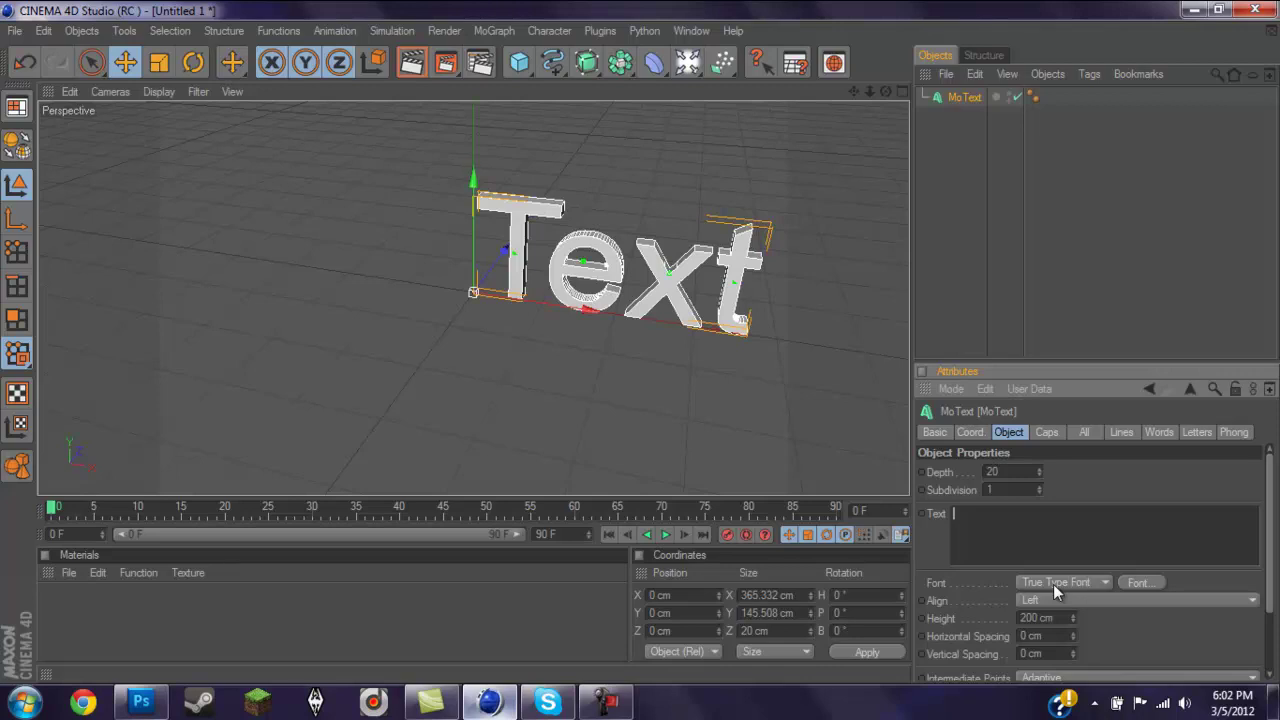
pyautogui.write('Zack')
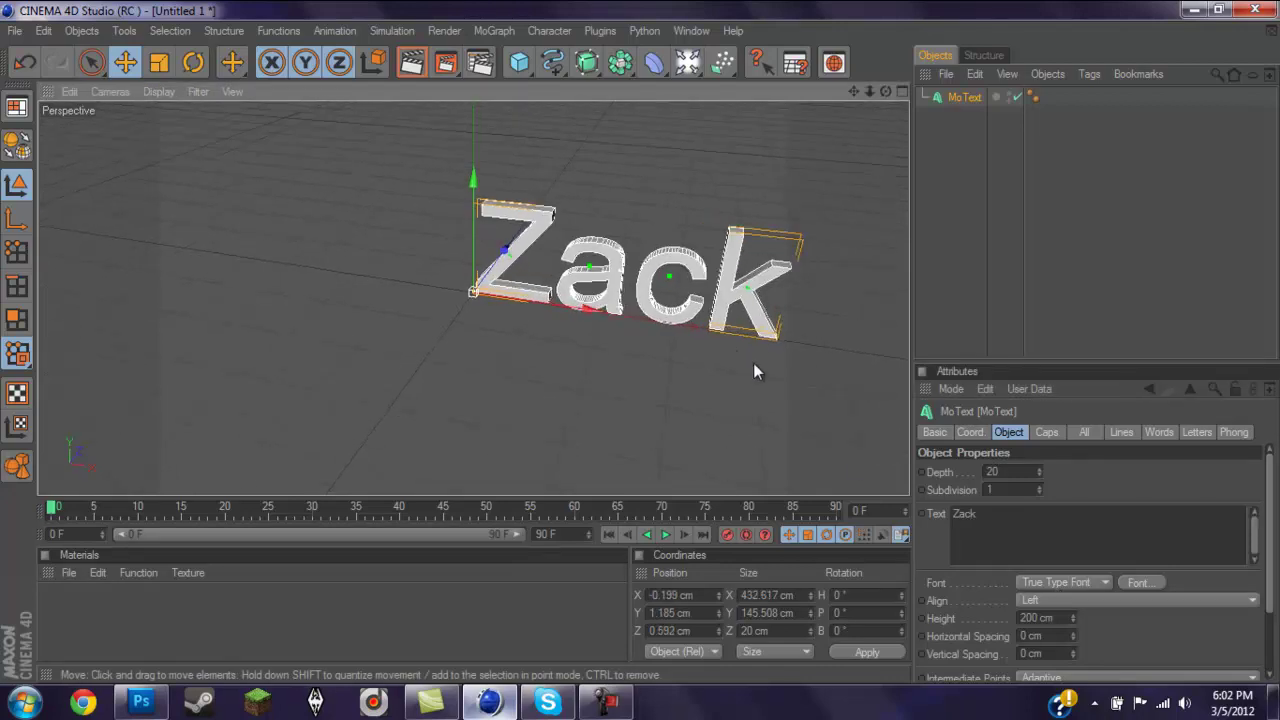
# Change the MoText font to a blocky, all-caps typeface
pyautogui.click(1157, 583)
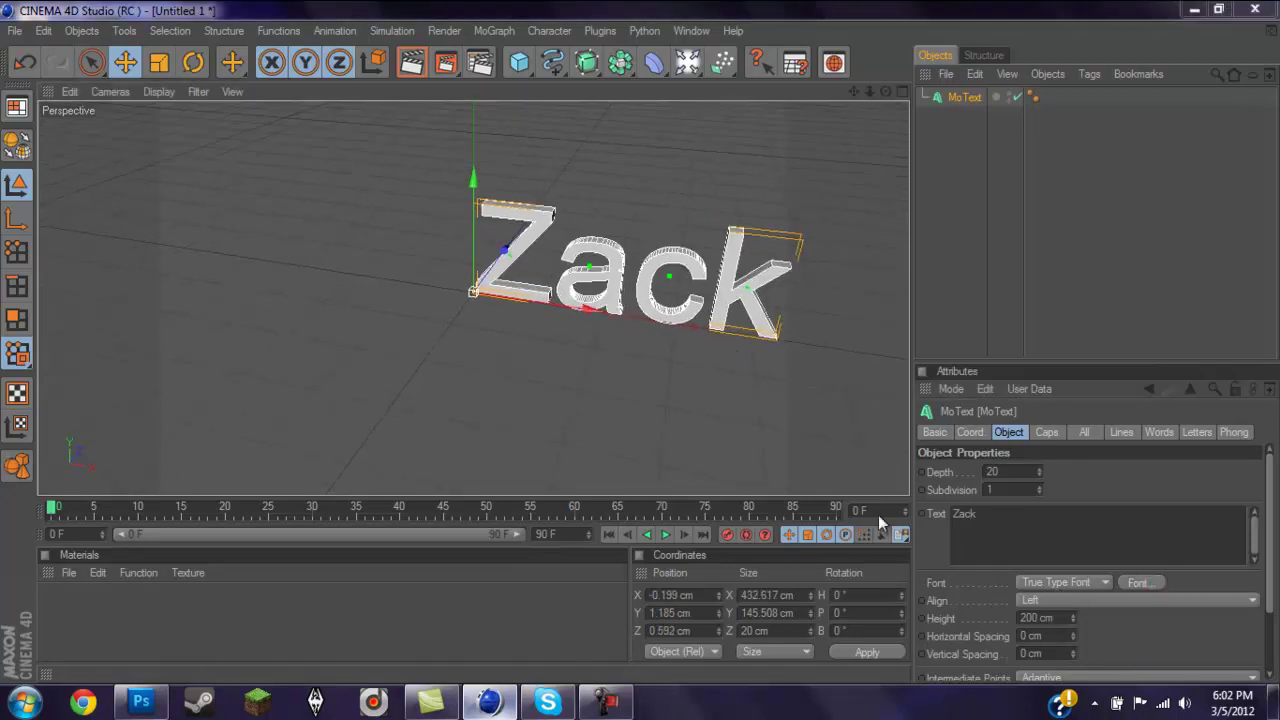
pyautogui.scroll(-15, 185, 262)
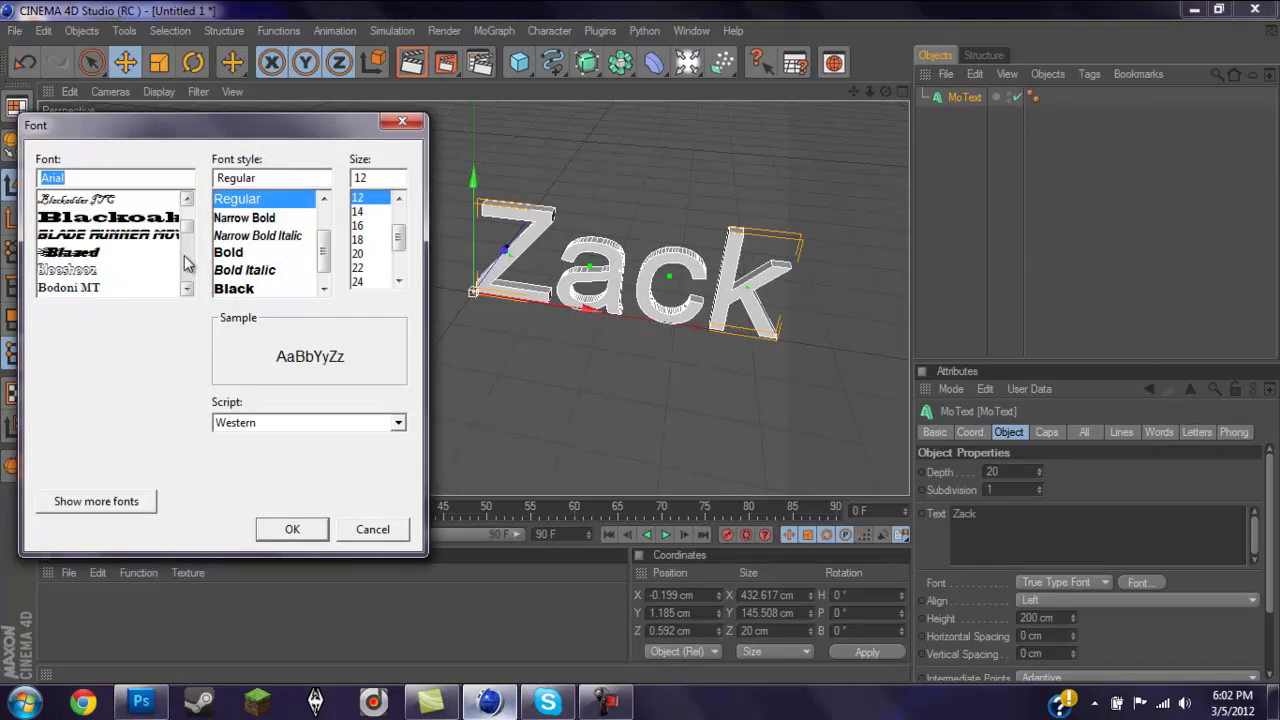
pyautogui.scroll(-8, 185, 268)
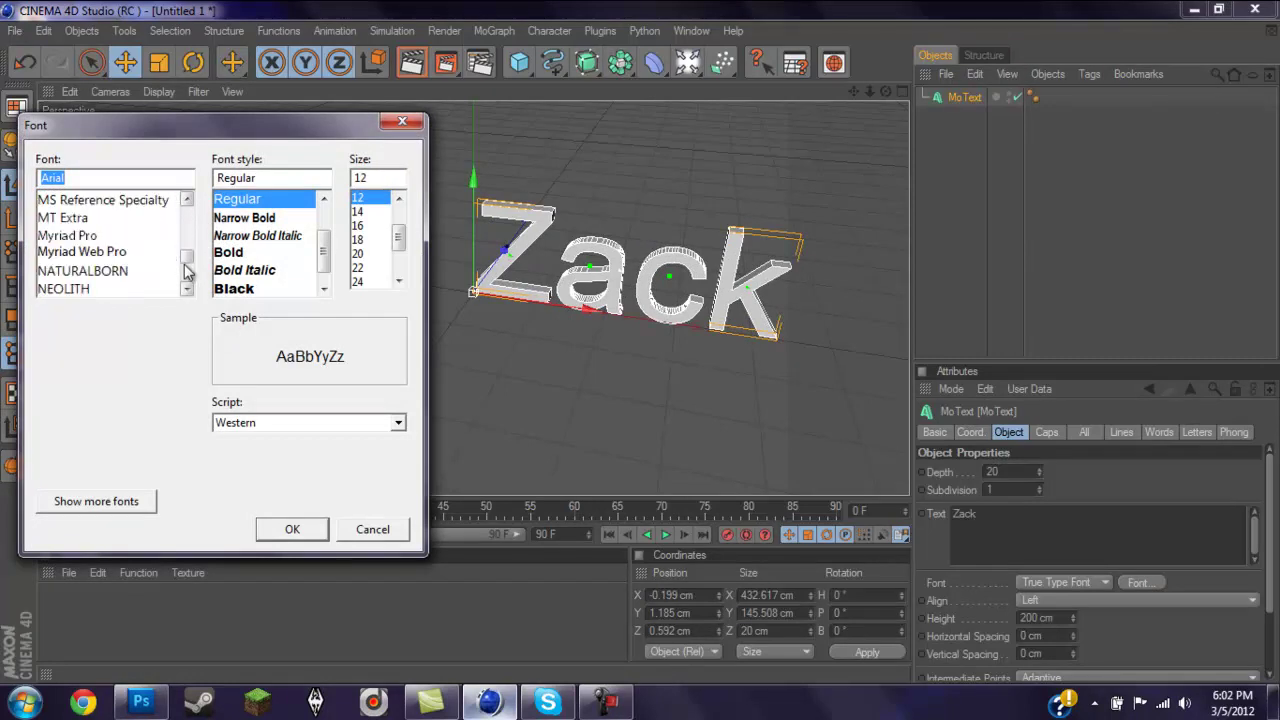
pyautogui.scroll(-5, 185, 270)
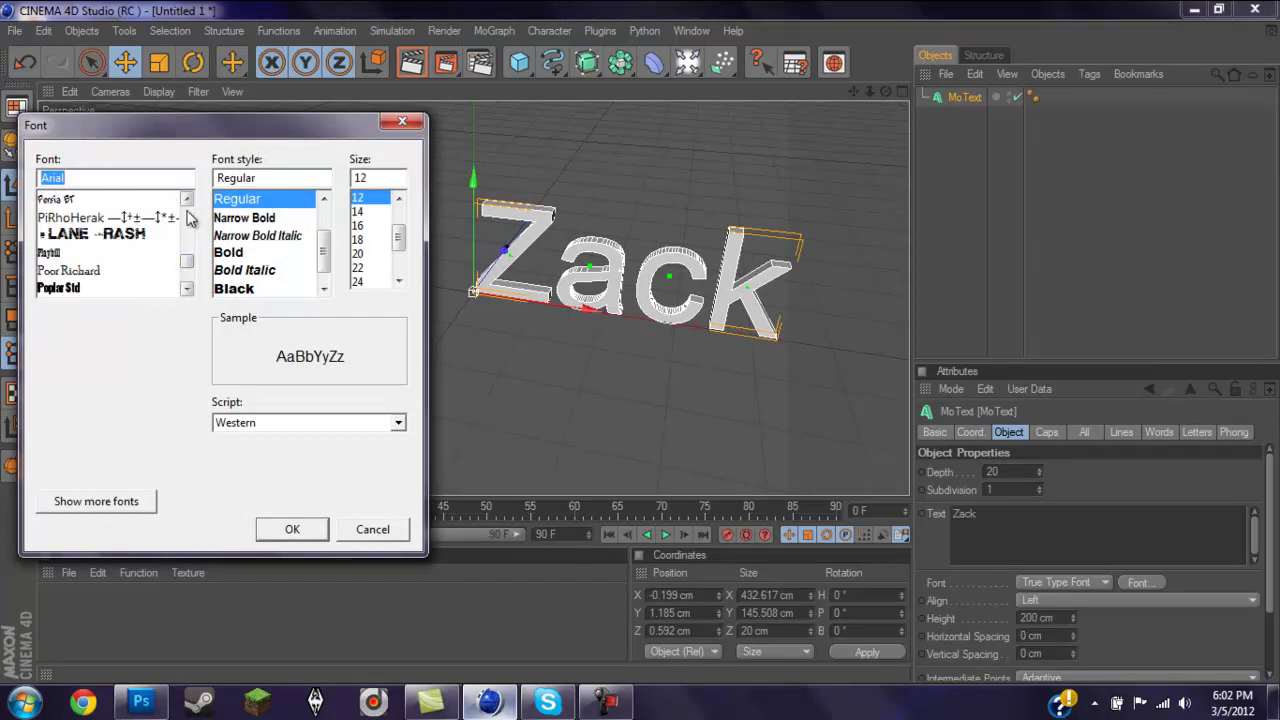
pyautogui.scroll(-7, 184, 290)
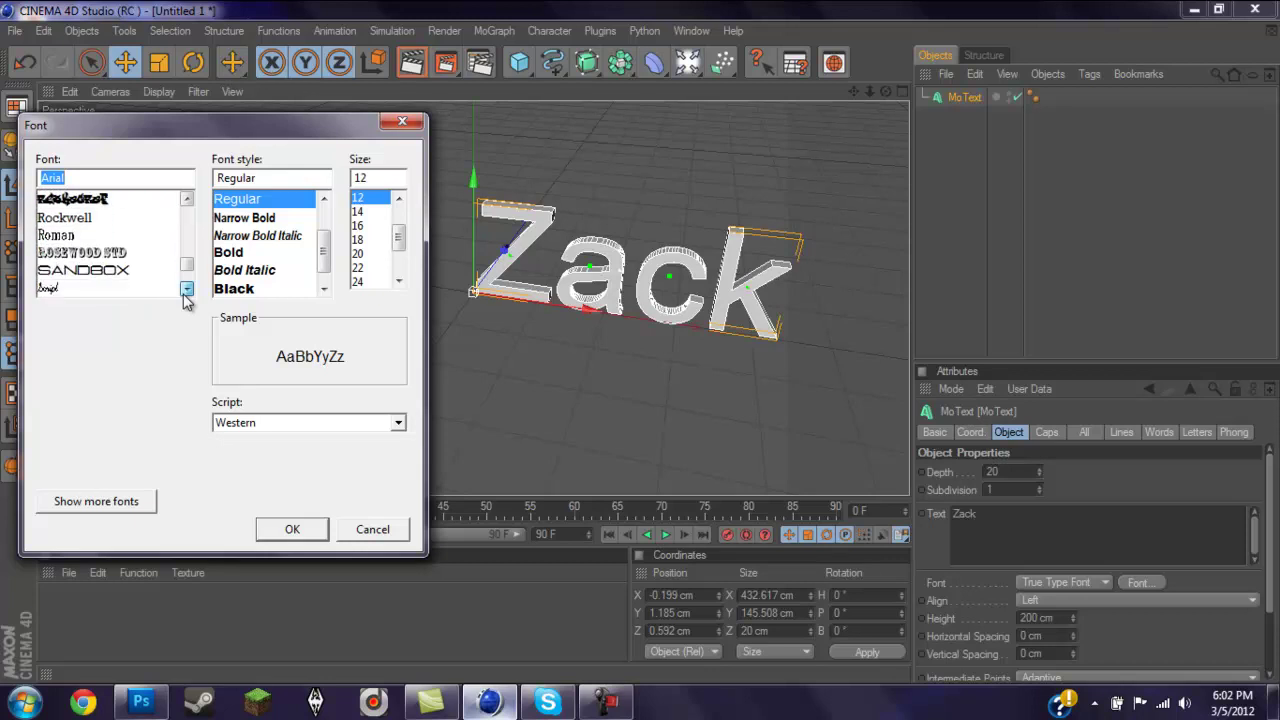
pyautogui.scroll(-3, 185, 300)
pyautogui.click(108, 270)
pyautogui.click(285, 528)
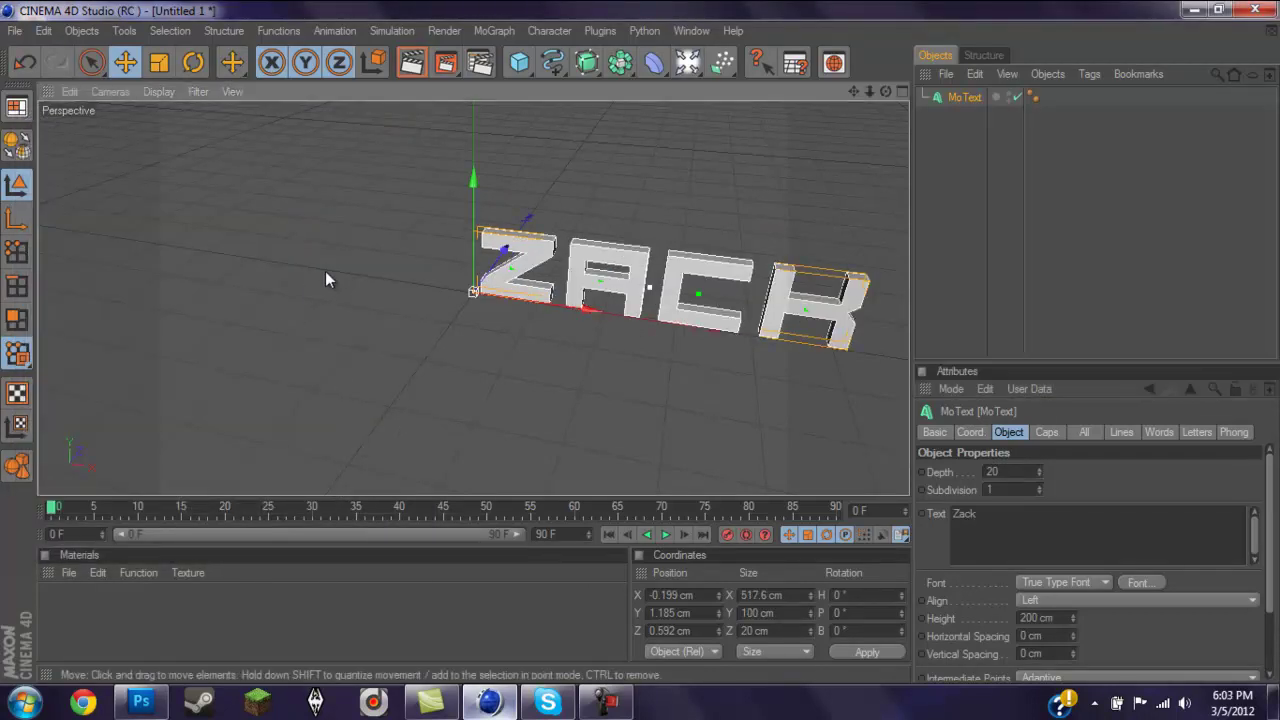
# Set the MoText extrusion depth to 220
pyautogui.keyDown('alt'); pyautogui.moveTo(669, 358); pyautogui.dragTo(640, 342); pyautogui.keyUp('alt')
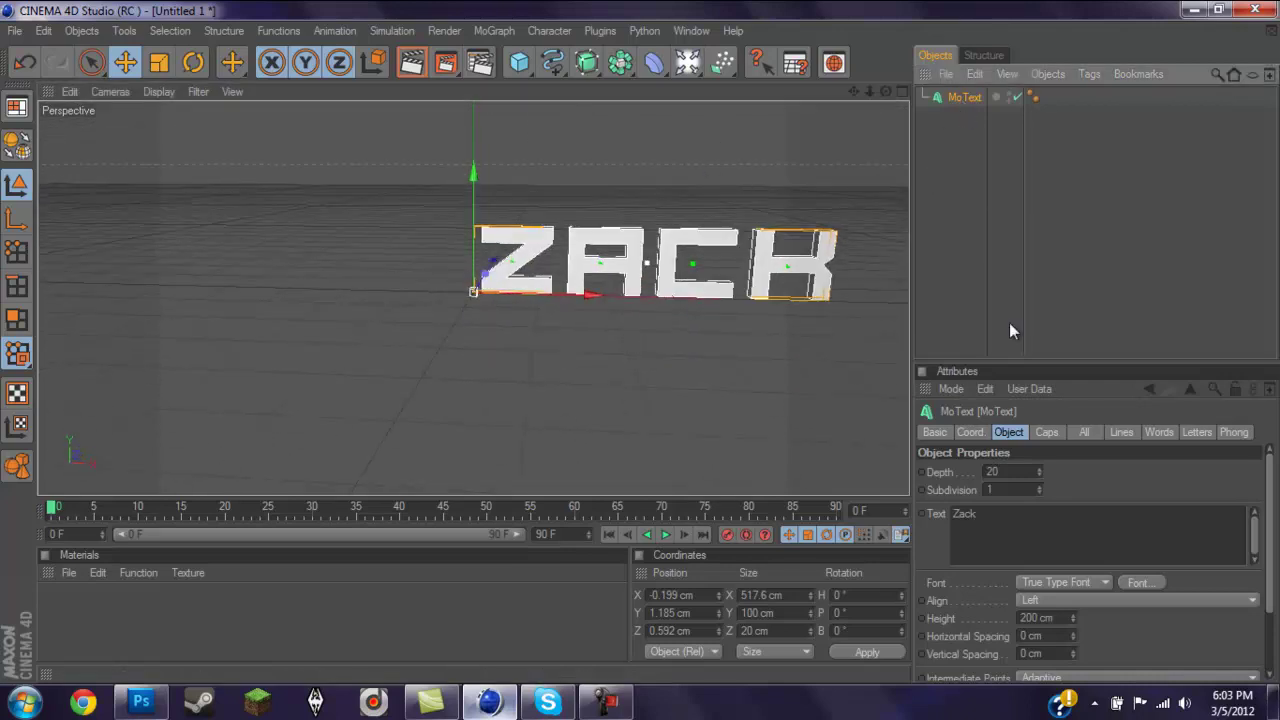
pyautogui.click(1005, 470)
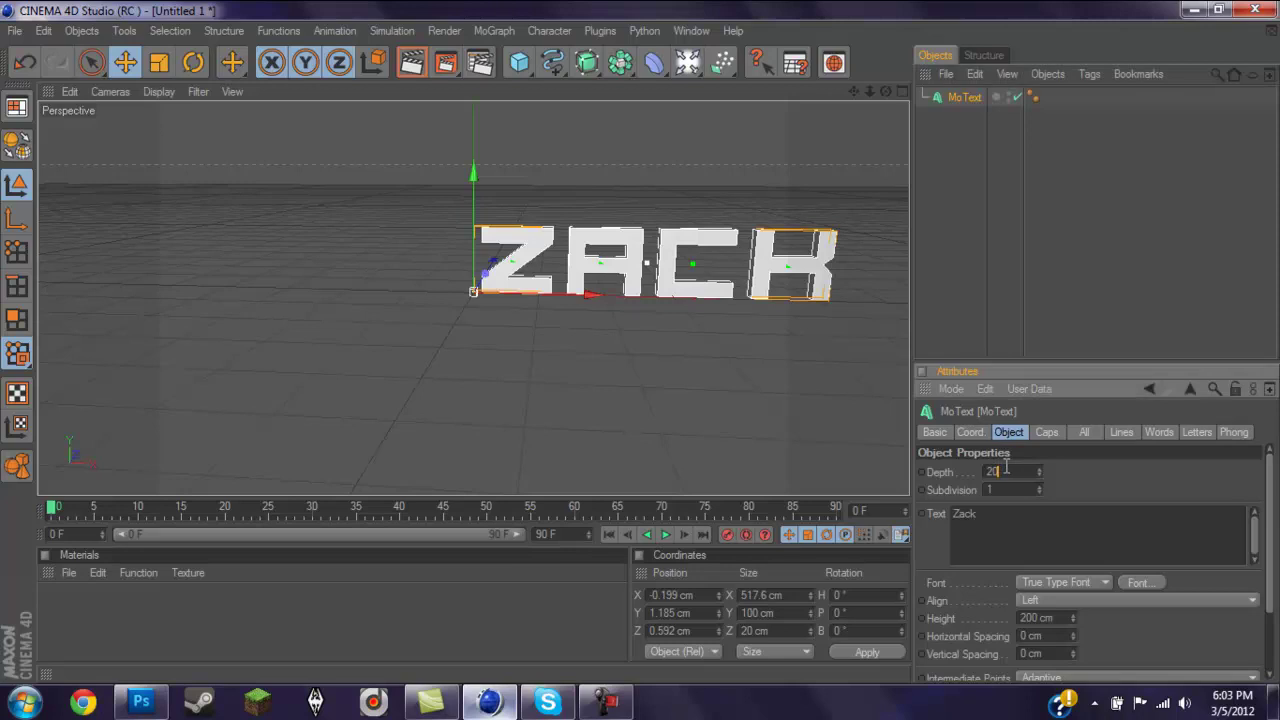
pyautogui.press('BackSpace')
pyautogui.press('BackSpace')
pyautogui.write('220')
pyautogui.press('Return')
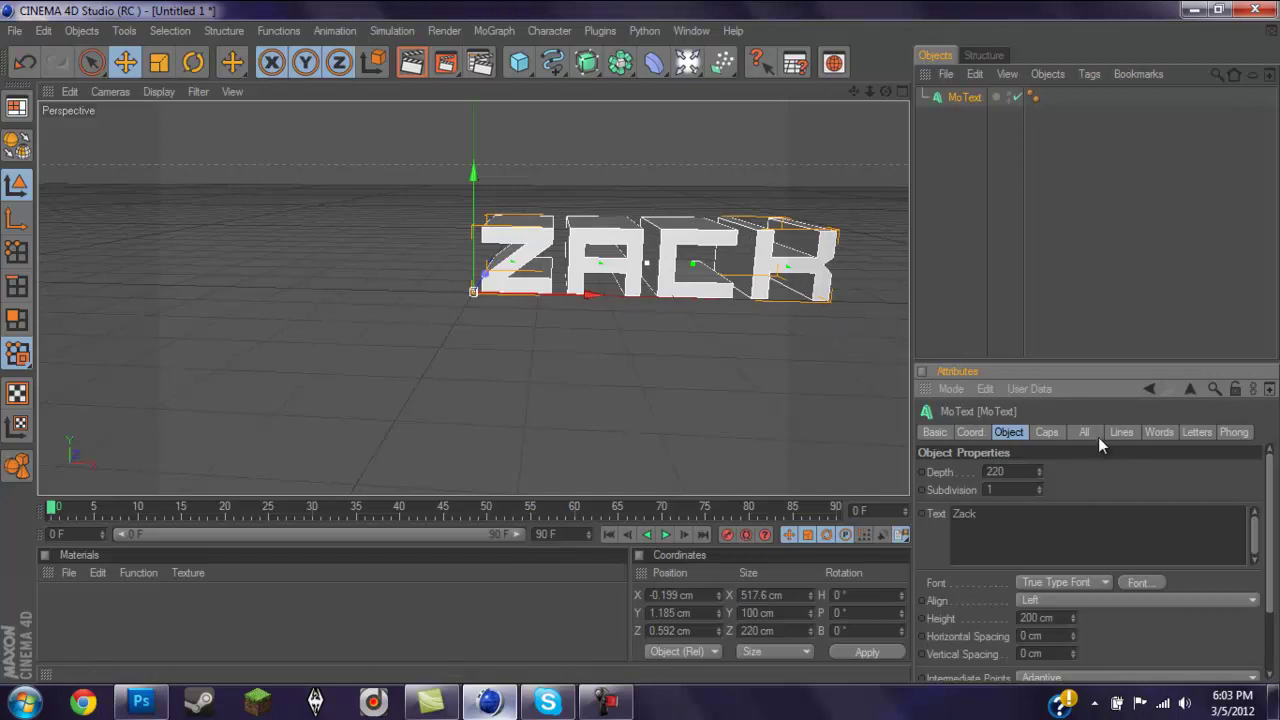
# Duplicate the MoText object in place with copy and paste
pyautogui.click(965, 97)
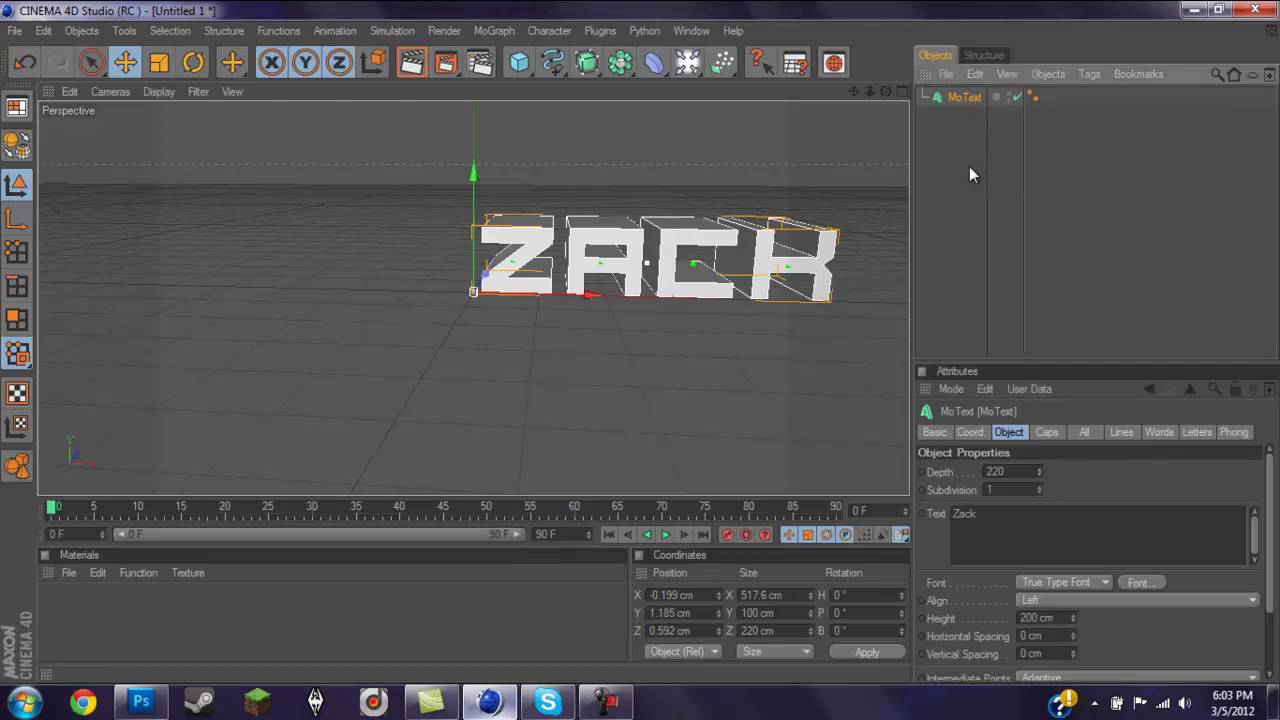
pyautogui.hotkey('ctrl', 'c')
pyautogui.hotkey('ctrl', 'v')
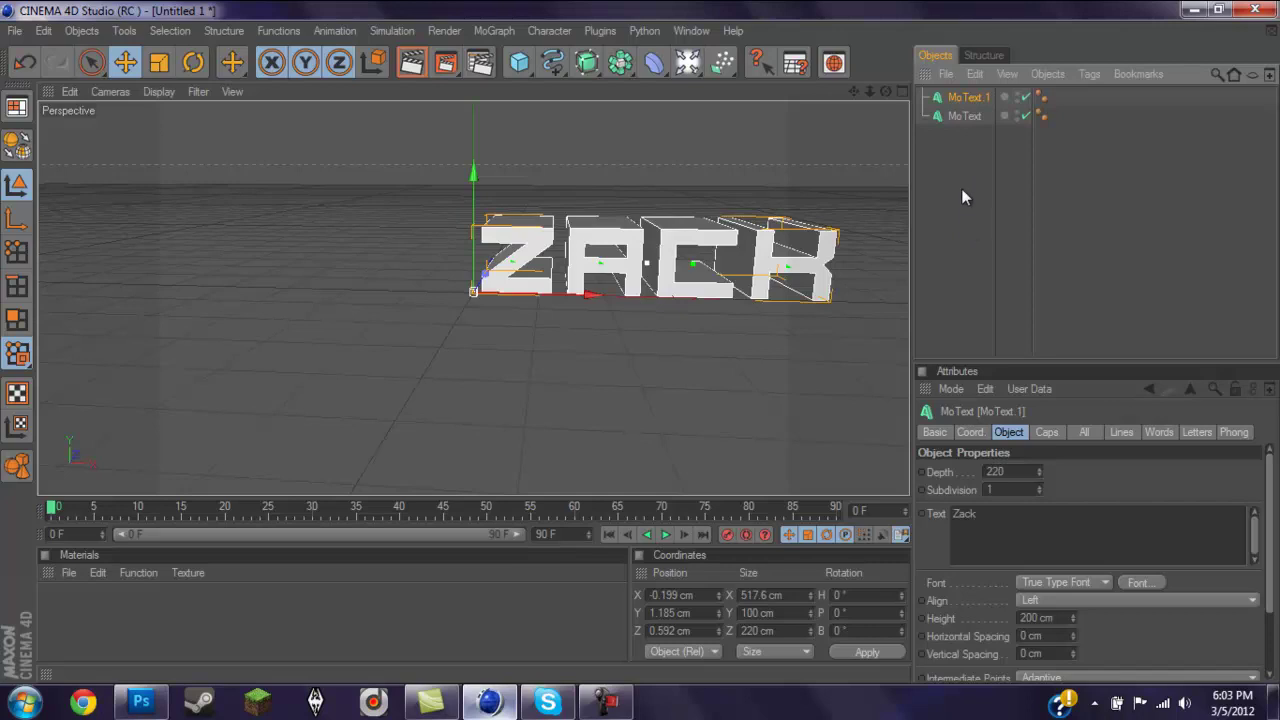
pyautogui.rightClick(972, 118)
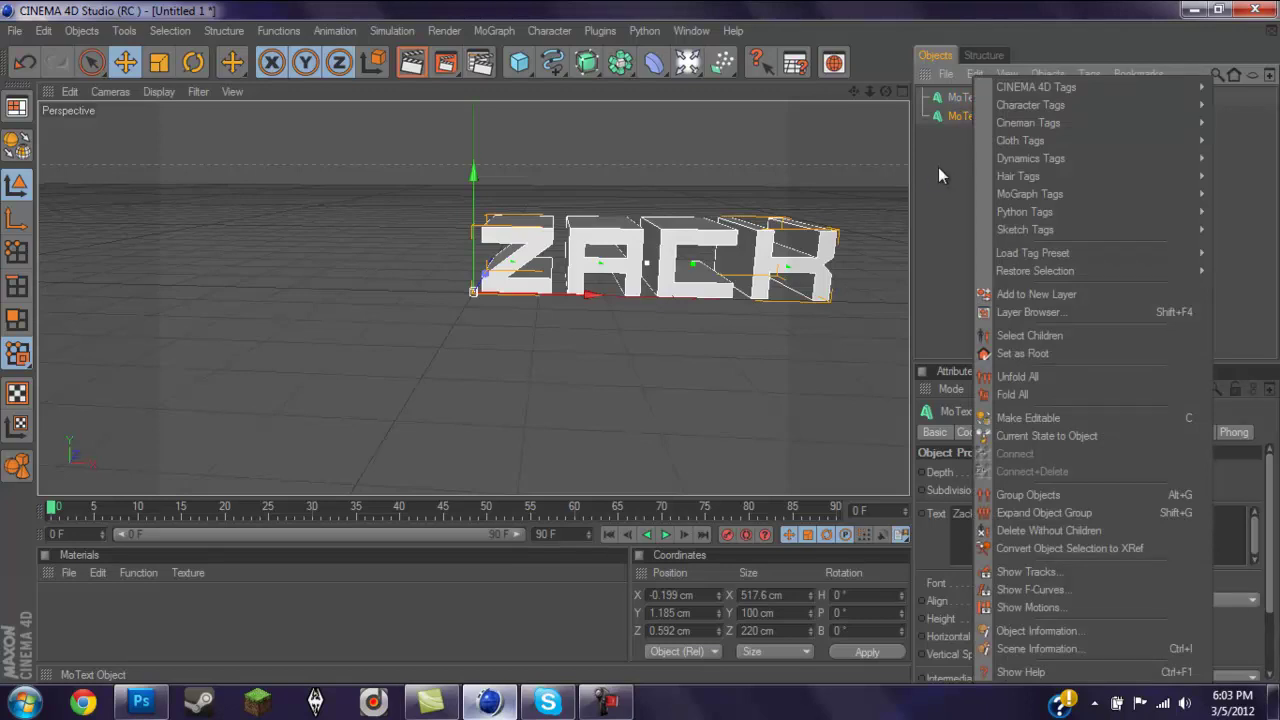
pyautogui.click(939, 168)
# Set the subdivision of the MoText.1 copy to 16 and preview-render the view
pyautogui.click(985, 99)
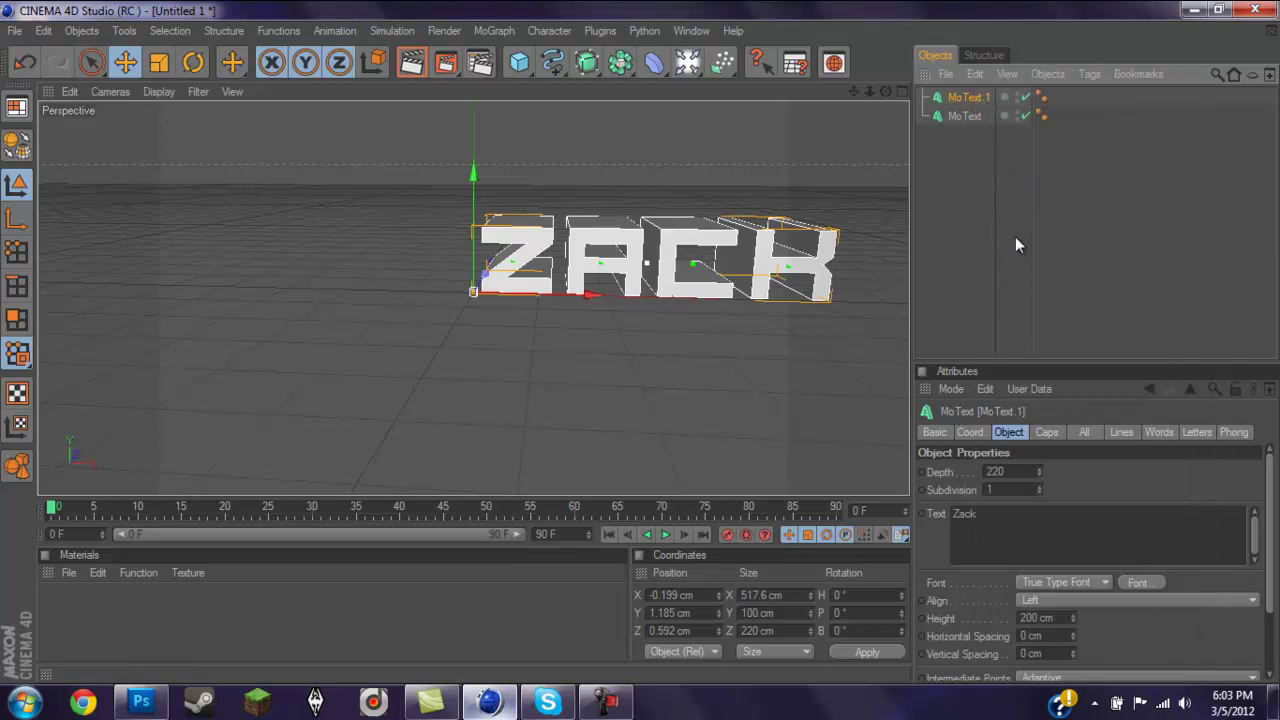
pyautogui.click(1007, 490)
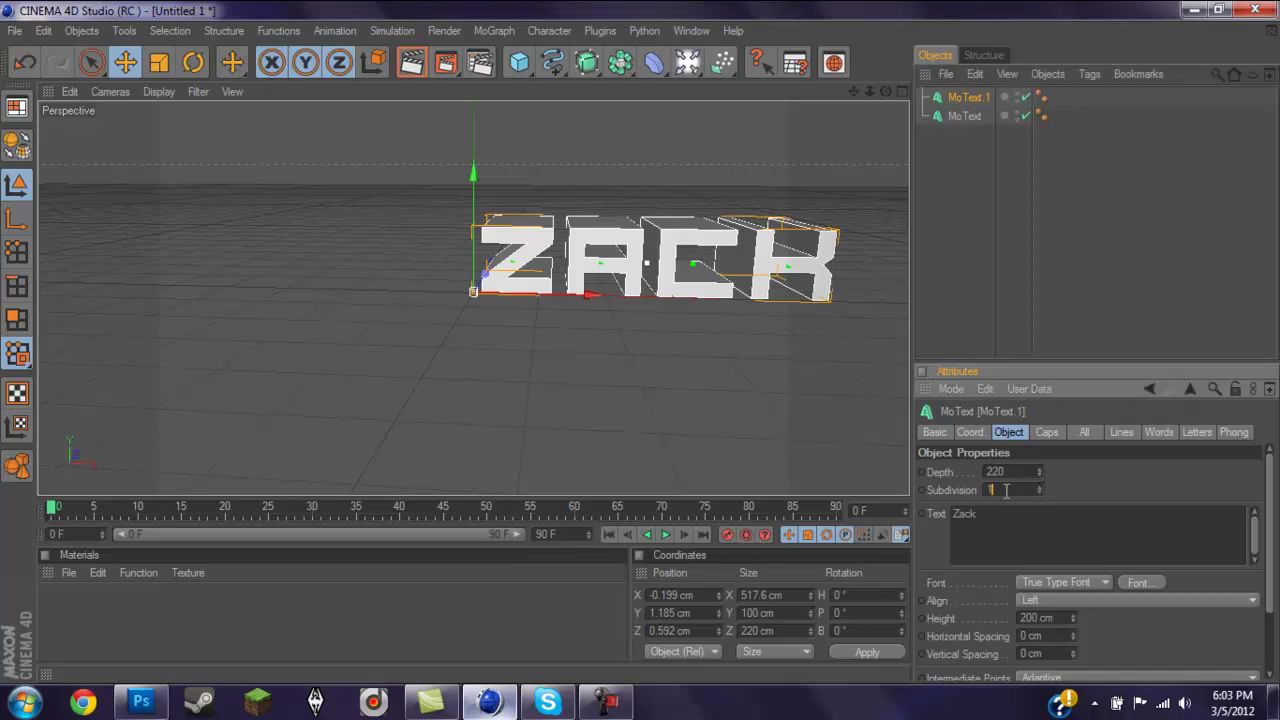
pyautogui.write('16')
pyautogui.press('Return')
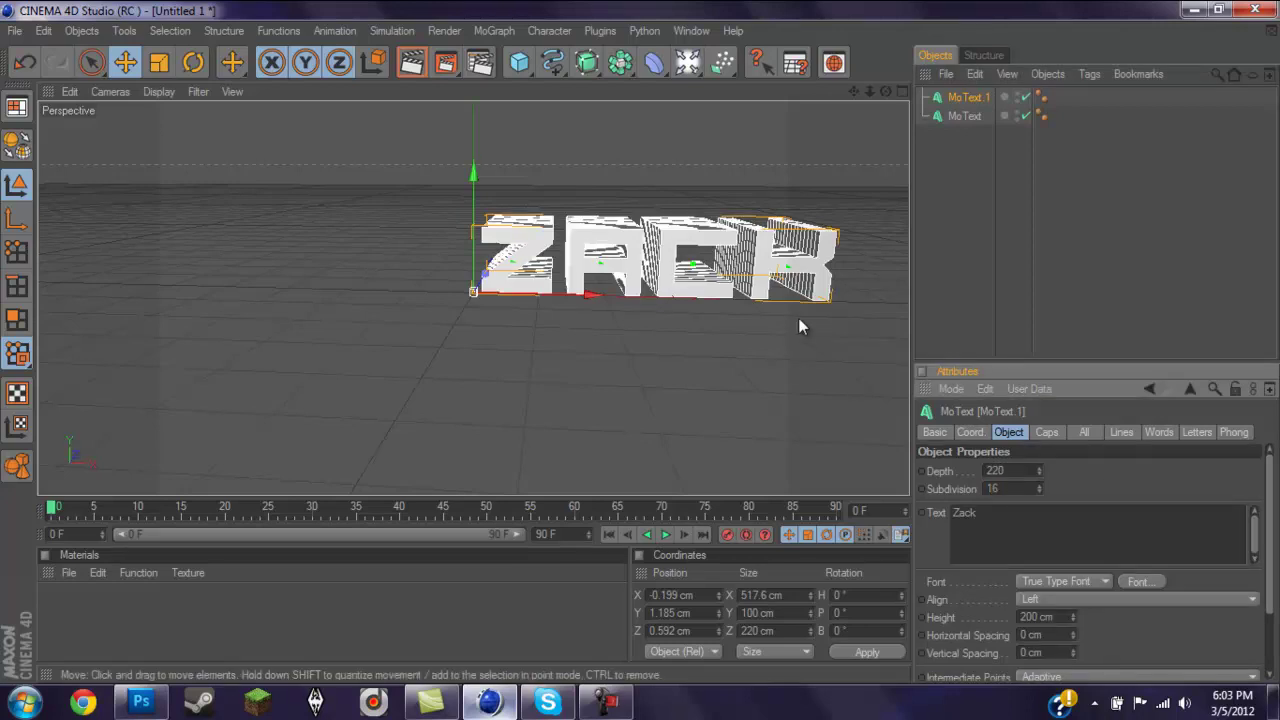
pyautogui.click(411, 62)
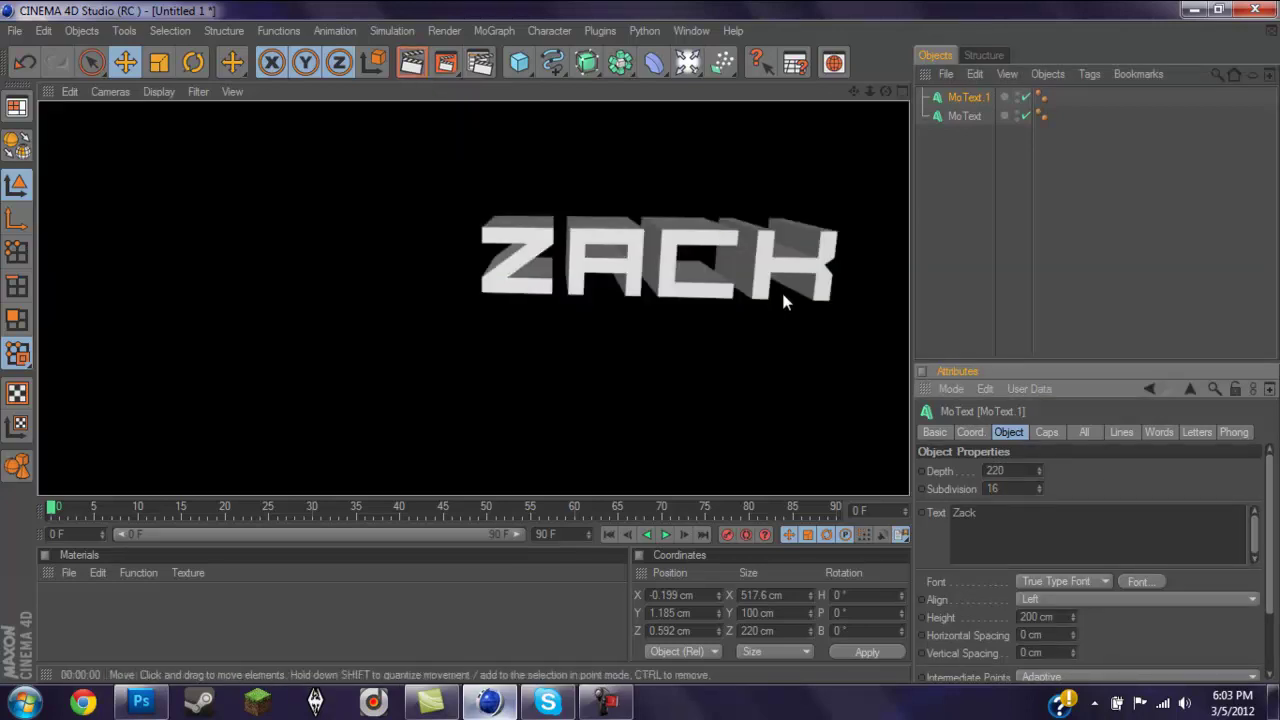
pyautogui.click(716, 269)
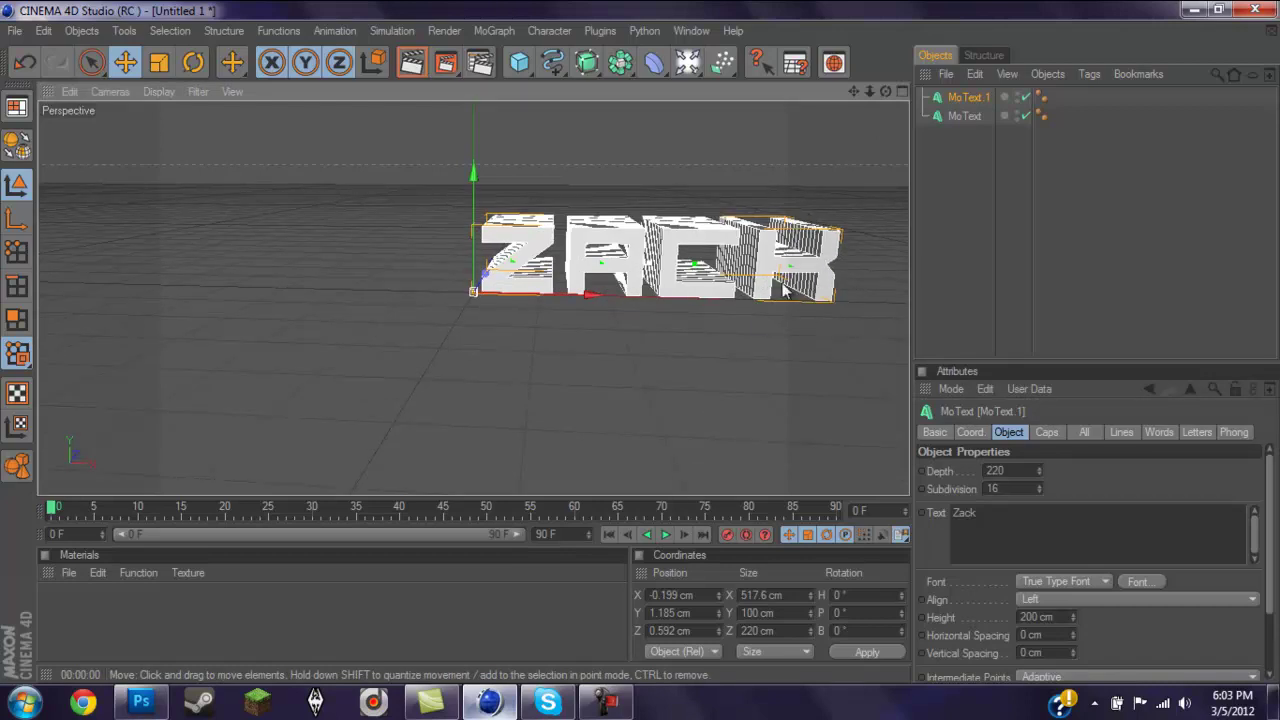
# Set both the start and end caps of MoText.1 to Fillet Cap
pyautogui.keyDown('alt'); pyautogui.moveTo(662, 378); pyautogui.dragTo(643, 351); pyautogui.keyUp('alt')
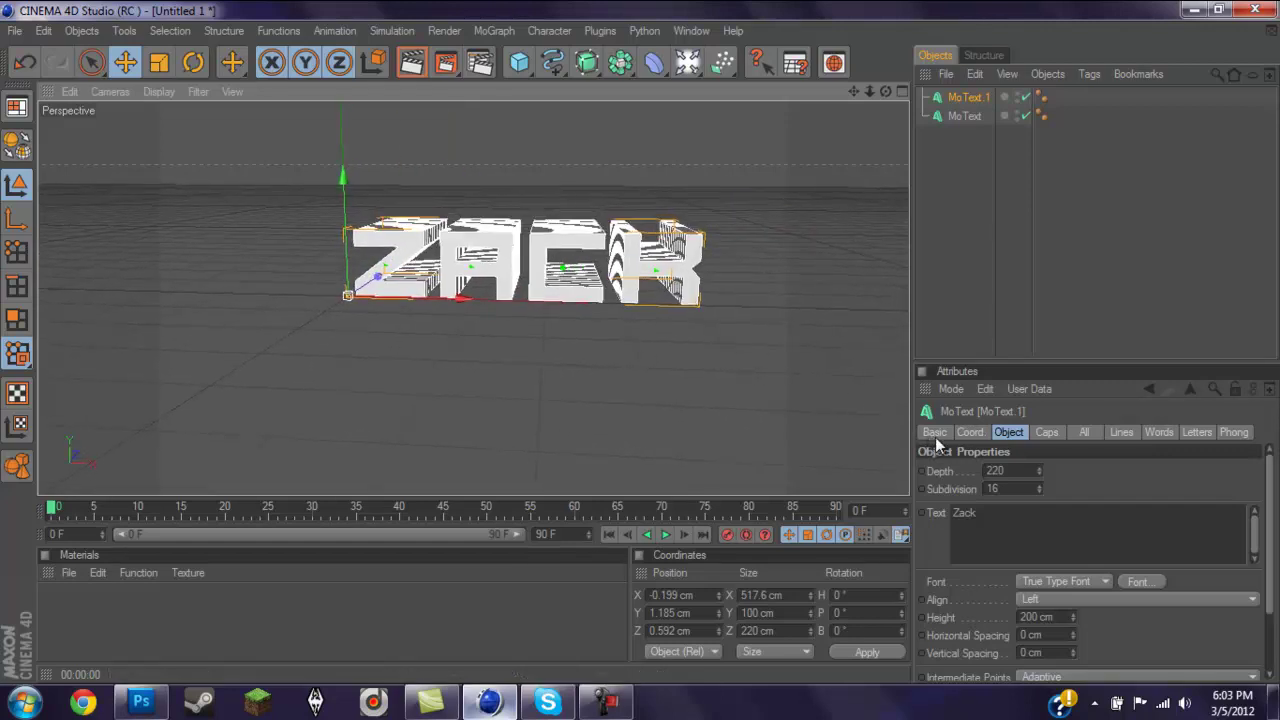
pyautogui.click(1056, 430)
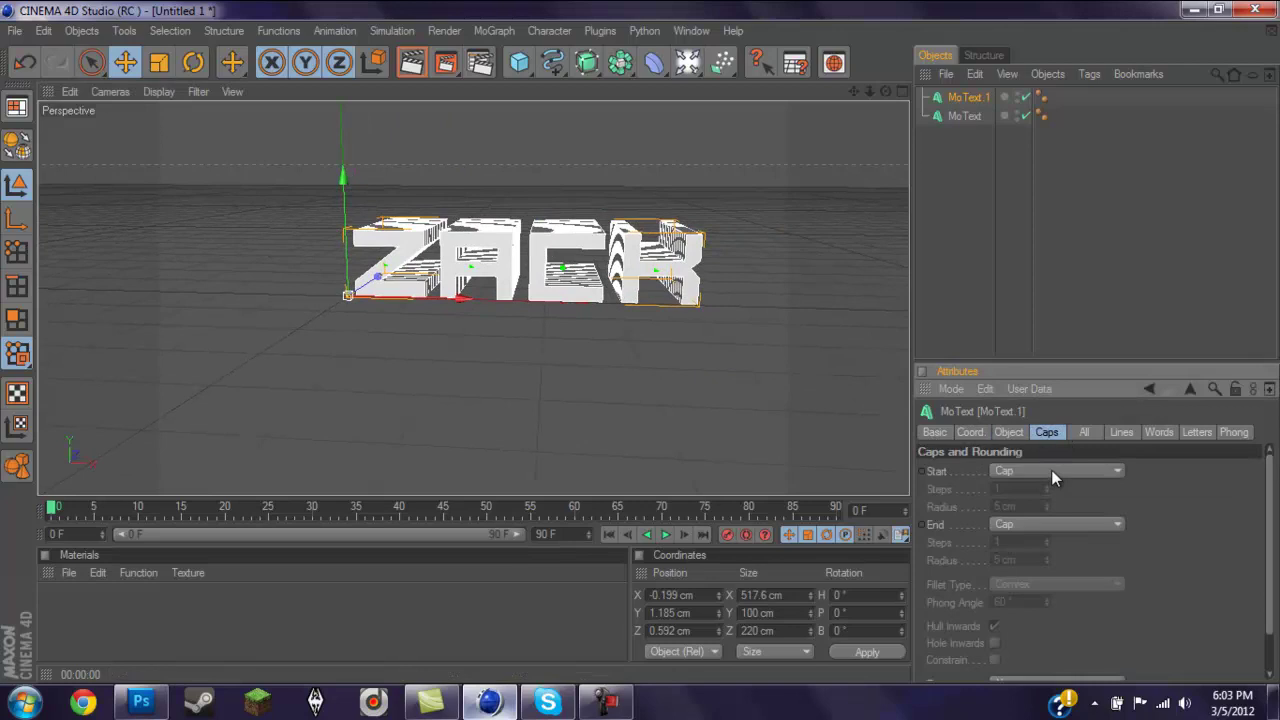
pyautogui.click(1051, 469)
pyautogui.click(1030, 542)
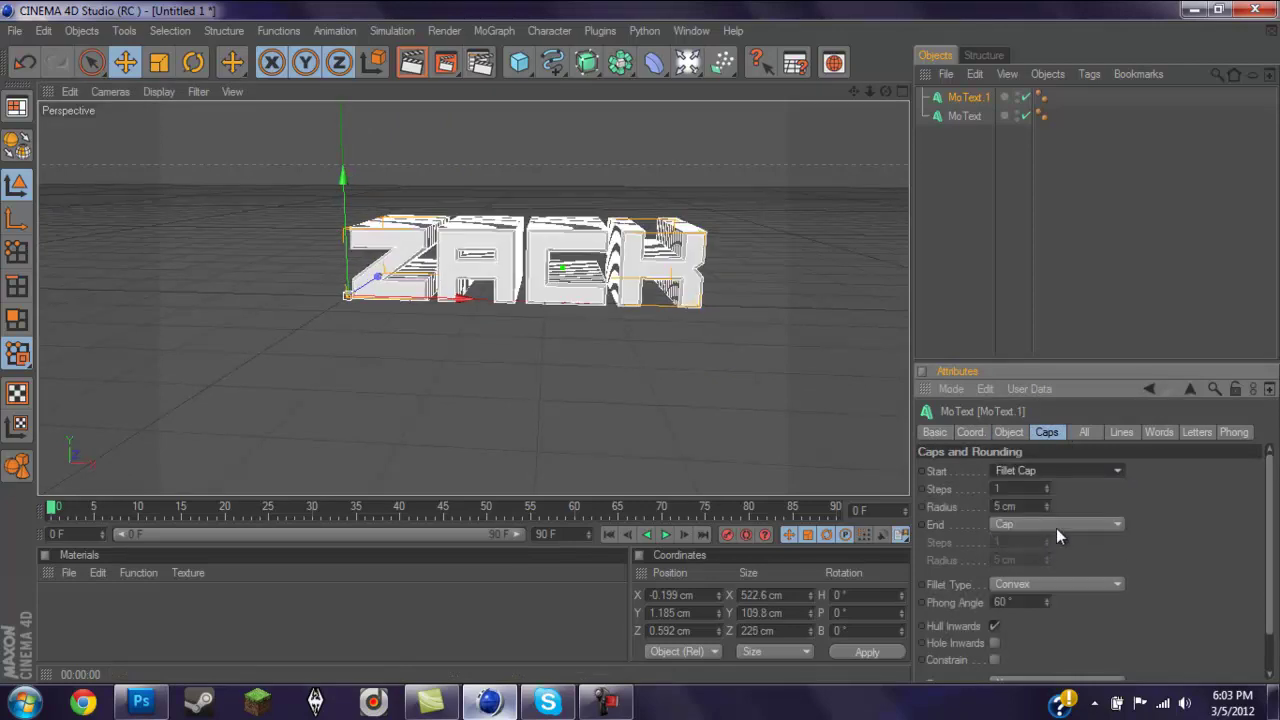
pyautogui.click(1047, 526)
pyautogui.click(1037, 596)
# Set the start and end fillet radius of MoText.1 to 7 cm and preview-render the view
pyautogui.click(1012, 506)
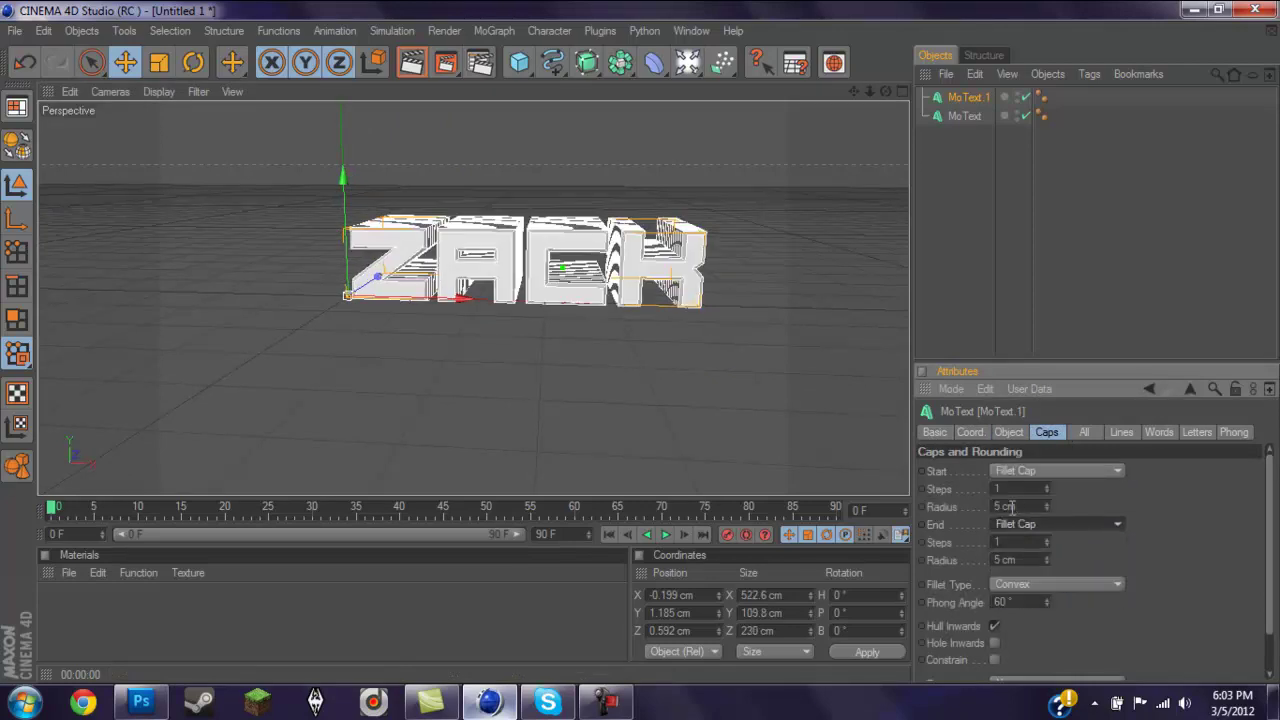
pyautogui.write('7')
pyautogui.click(1010, 560)
pyautogui.write('7')
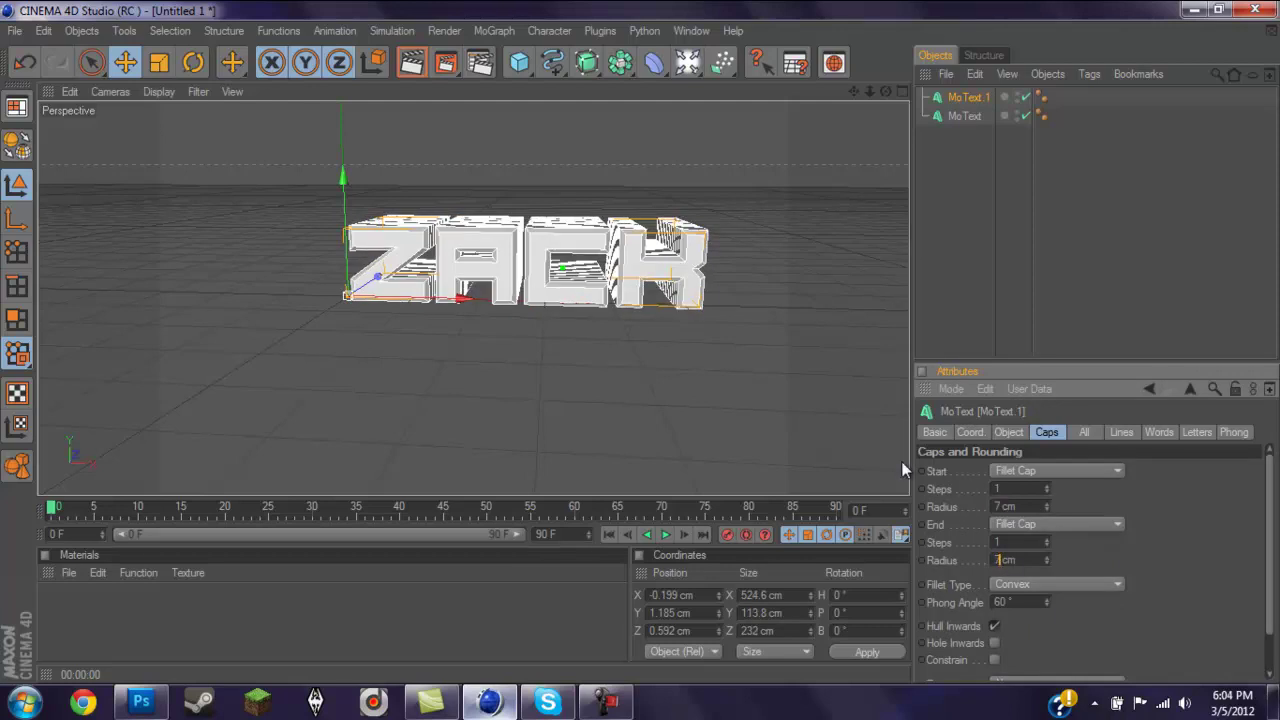
pyautogui.press('Return')
pyautogui.click(411, 62)
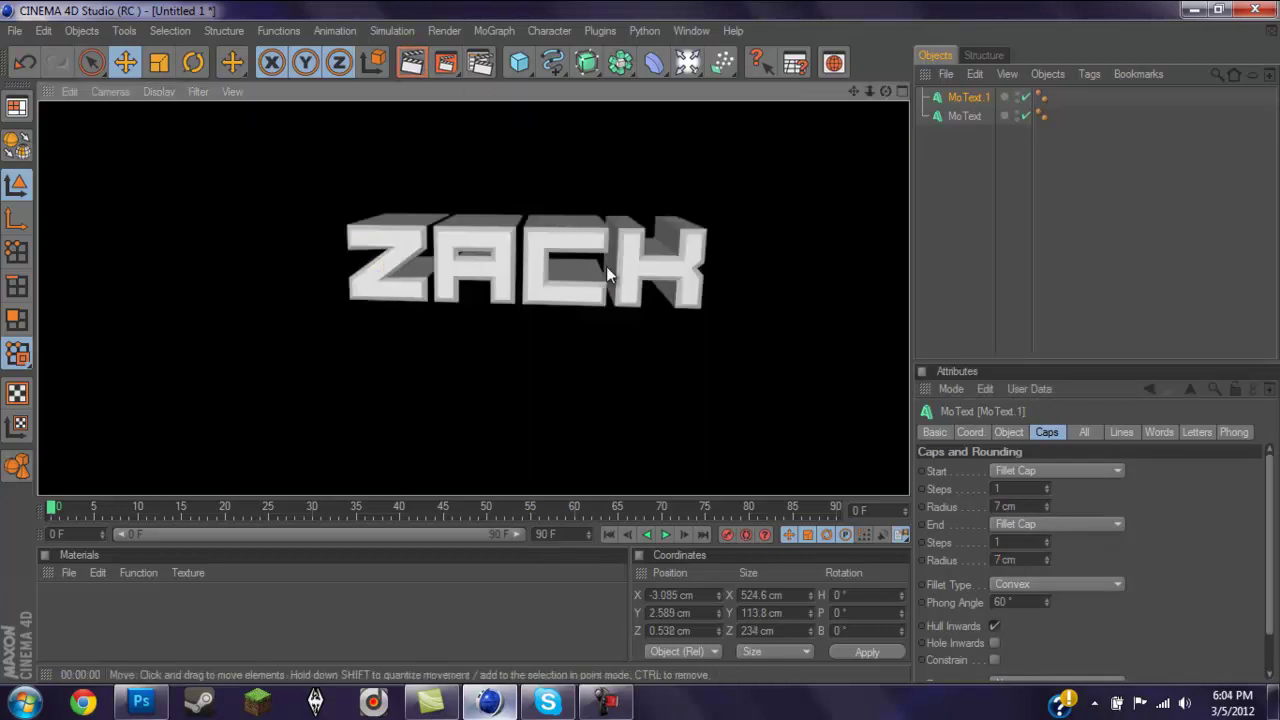
pyautogui.click(538, 266)
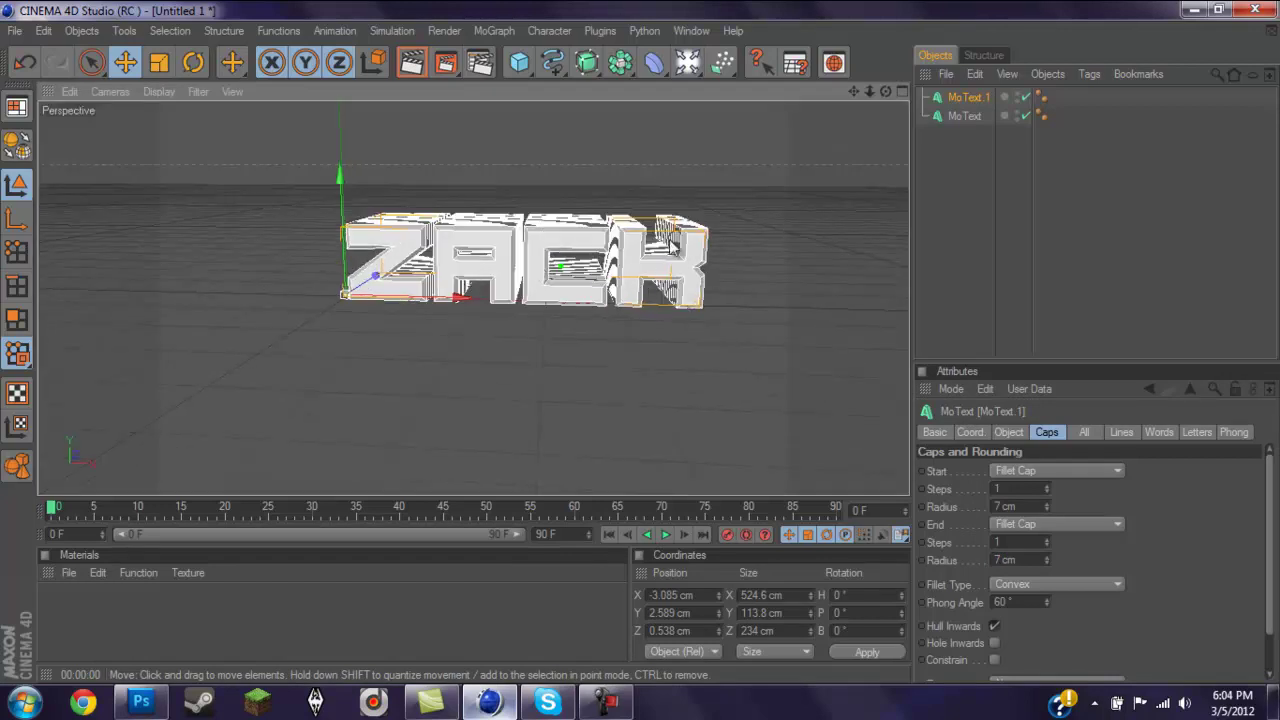
# Create a new material and open it in the Material Editor
pyautogui.click(68, 573)
pyautogui.click(109, 328)
pyautogui.click(58, 605)
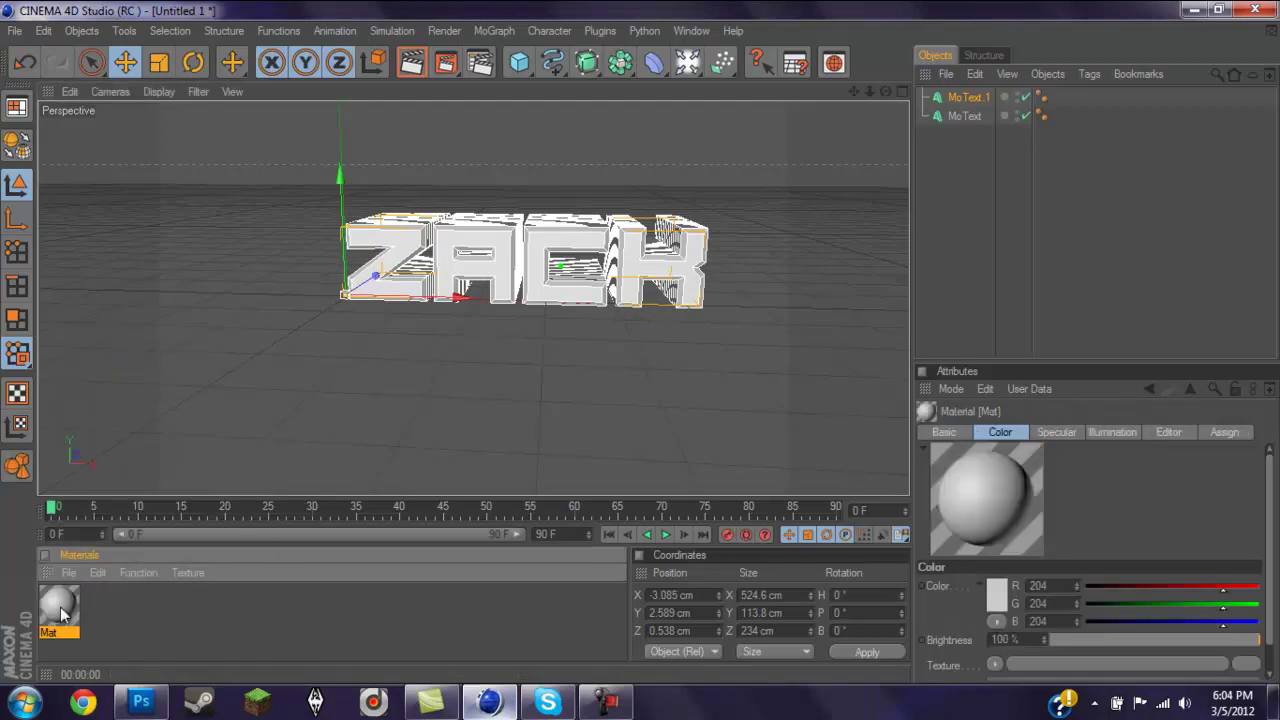
pyautogui.doubleClick(60, 612)
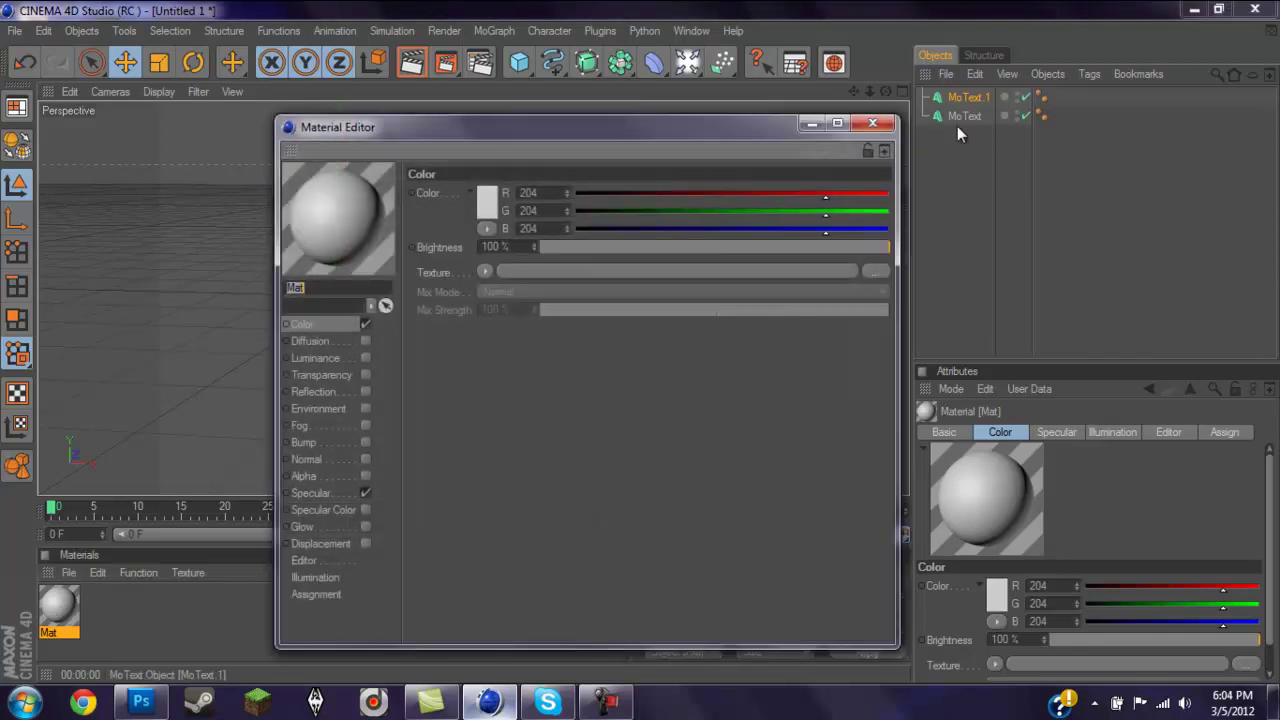
pyautogui.moveTo(701, 132); pyautogui.dragTo(562, 429)
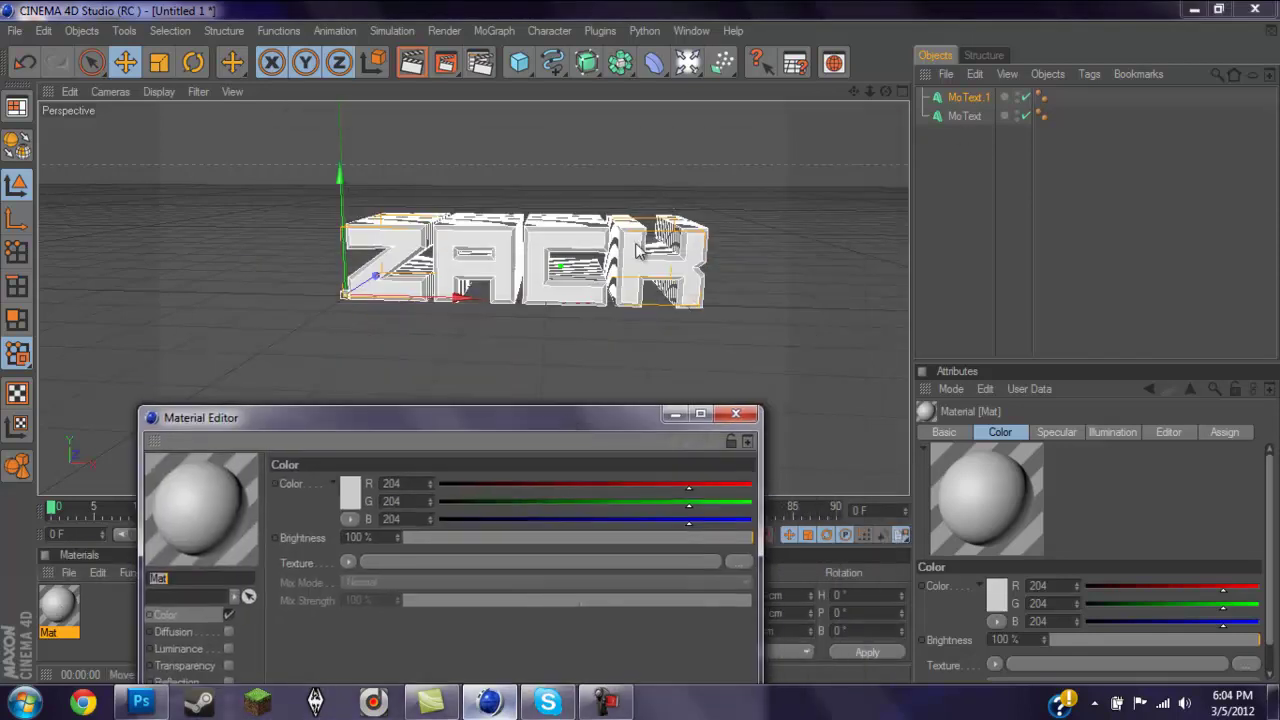
pyautogui.moveTo(481, 432); pyautogui.dragTo(570, 107)
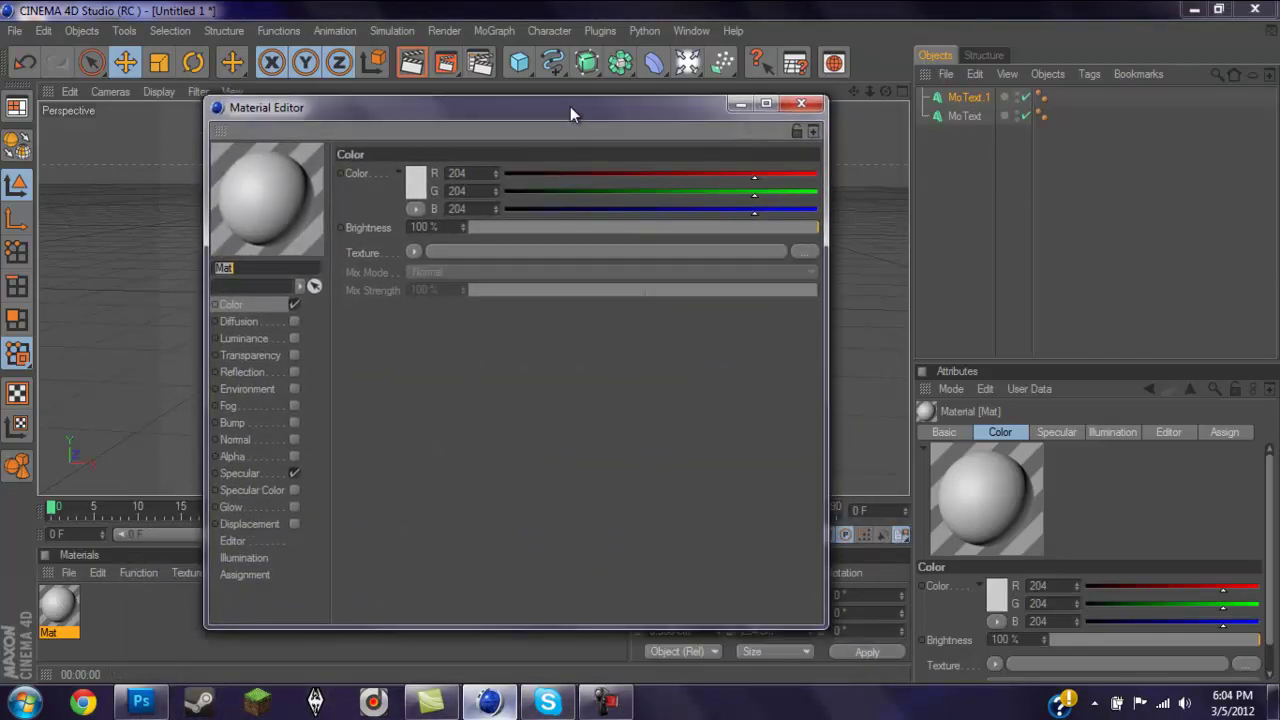
# Set the saturation and value of the new material's color to 100%
pyautogui.click(415, 184)
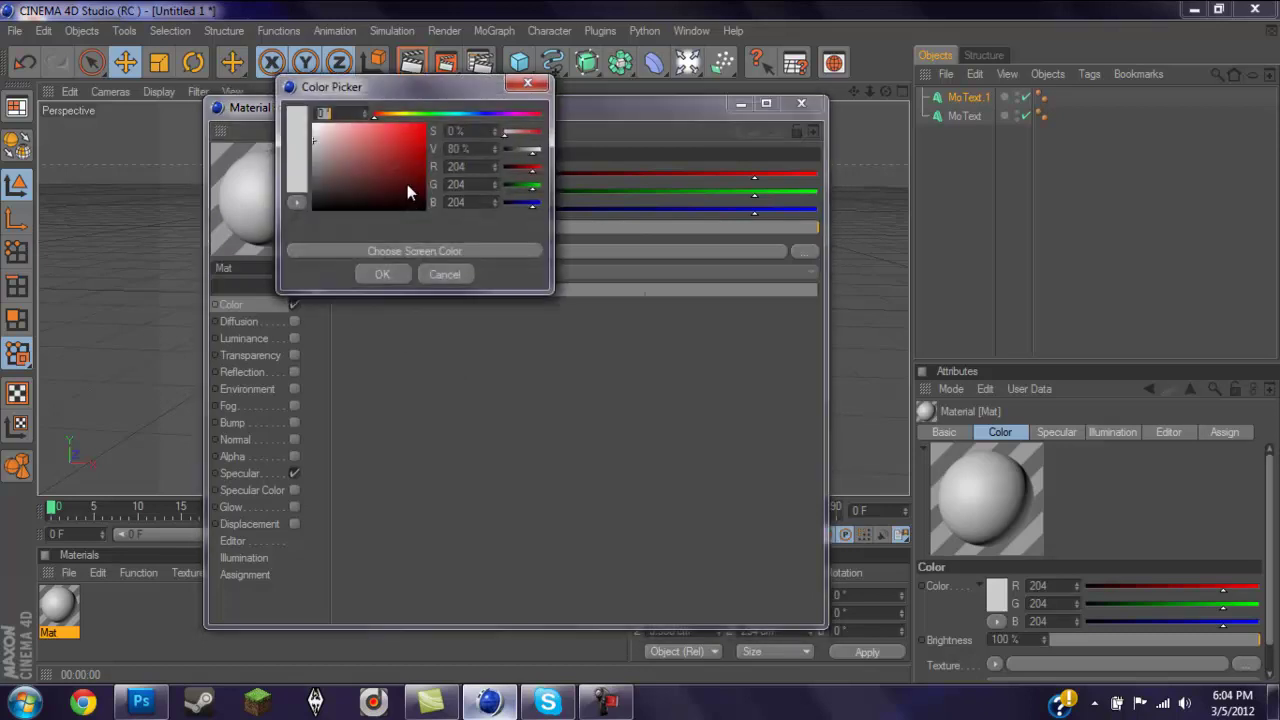
pyautogui.click(453, 131)
pyautogui.press('BackSpace')
pyautogui.write('100')
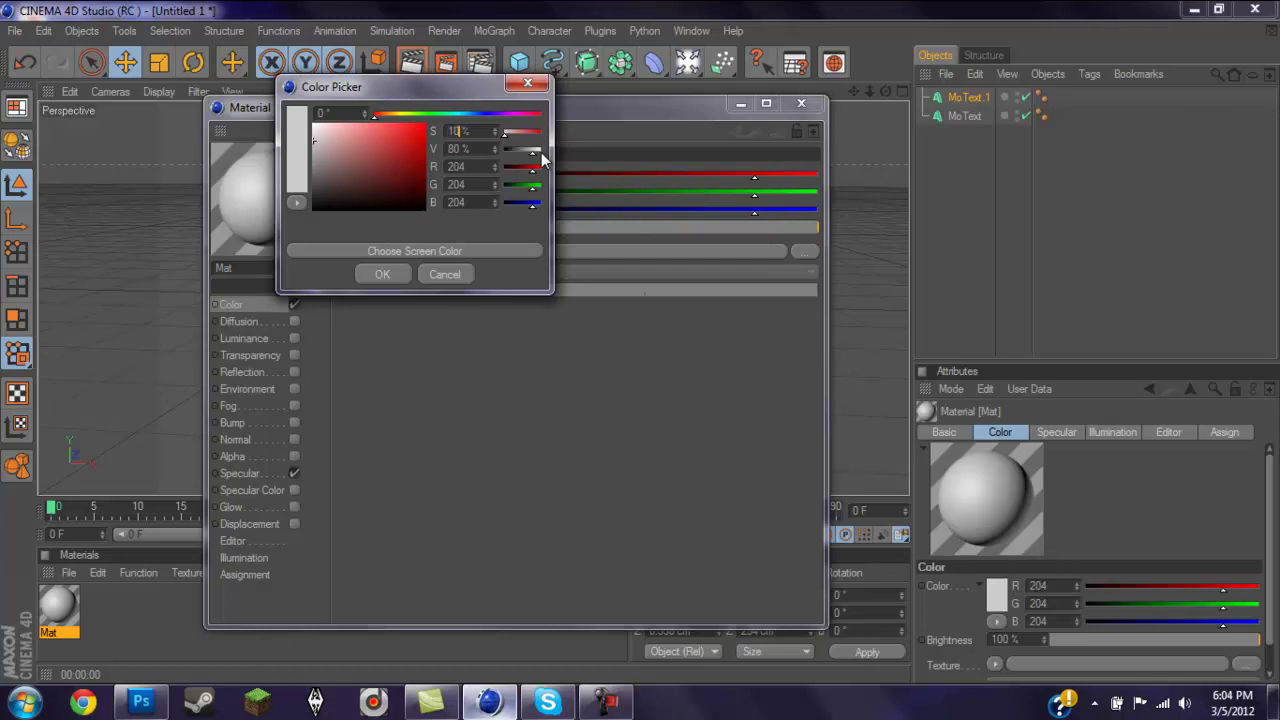
pyautogui.click(457, 149)
pyautogui.press('BackSpace')
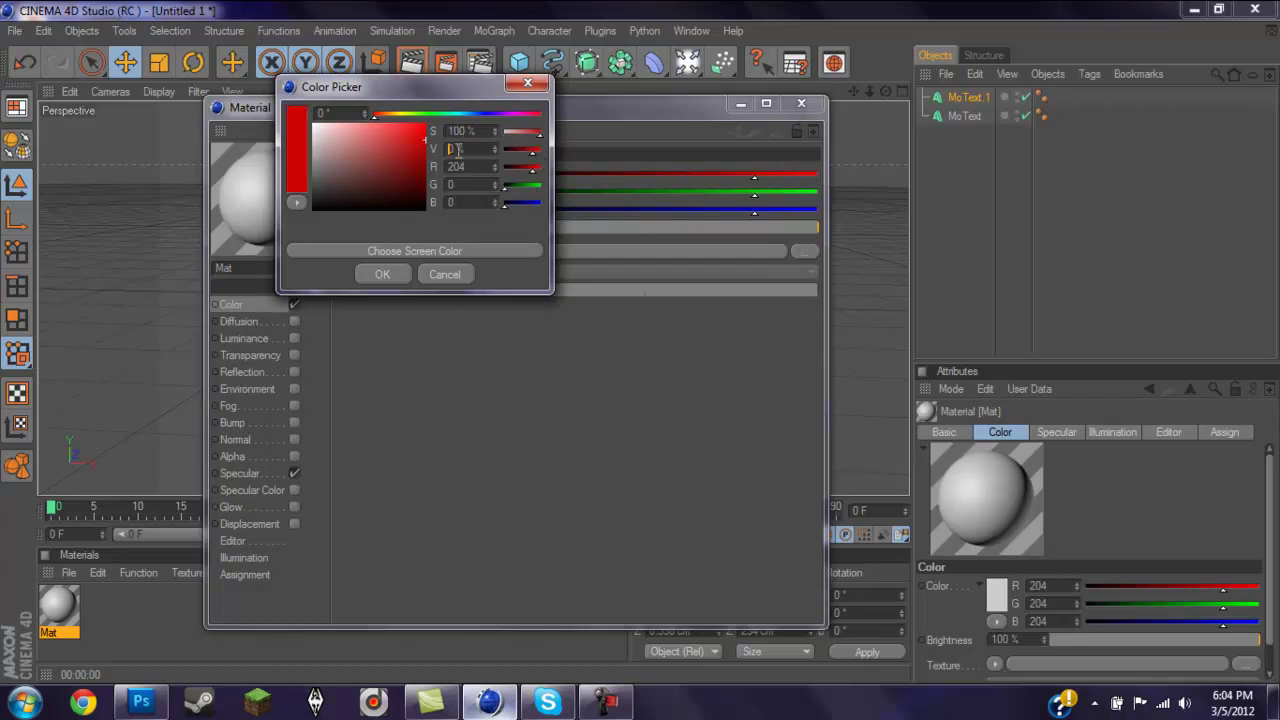
pyautogui.write('100')
# Set the material's color to R 0, G 212, B 255 and accept it
pyautogui.click(474, 166)
pyautogui.press('BackSpace')
pyautogui.press('BackSpace')
pyautogui.press('BackSpace')
pyautogui.write('0')
pyautogui.click(455, 184)
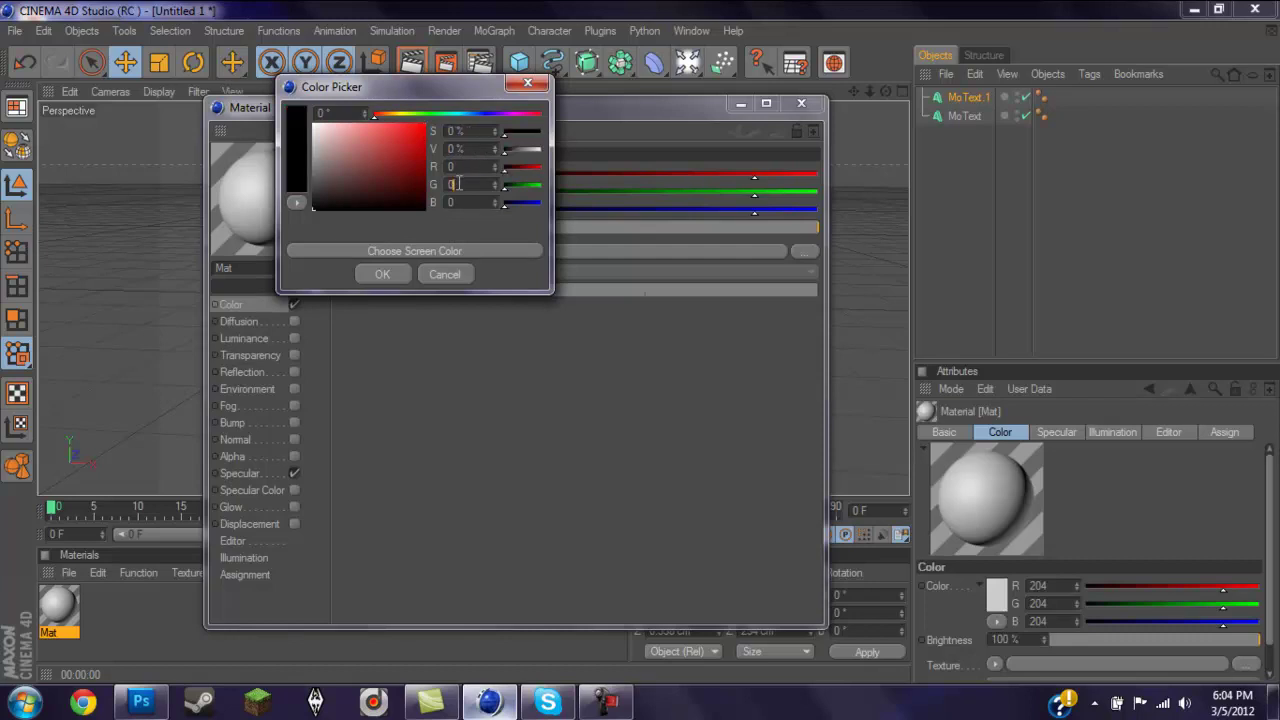
pyautogui.press('BackSpace')
pyautogui.write('212')
pyautogui.click(453, 201)
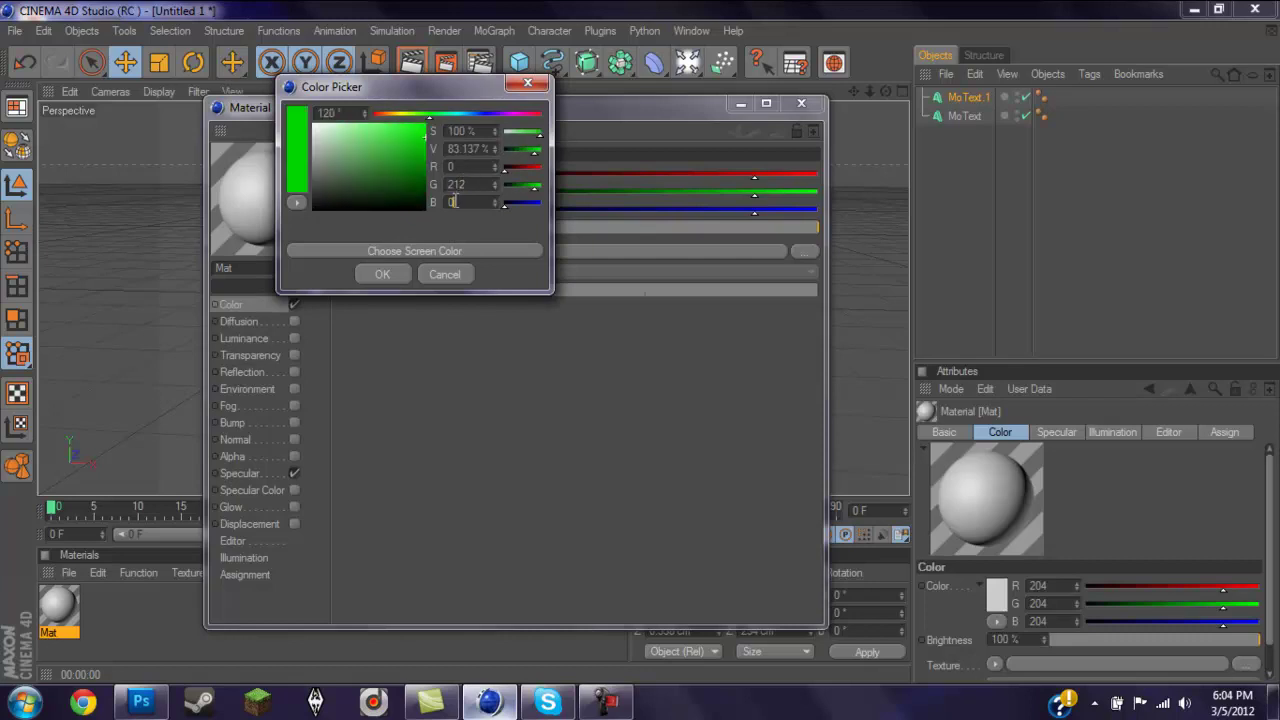
pyautogui.press('BackSpace')
pyautogui.write('205')
pyautogui.press('Return')
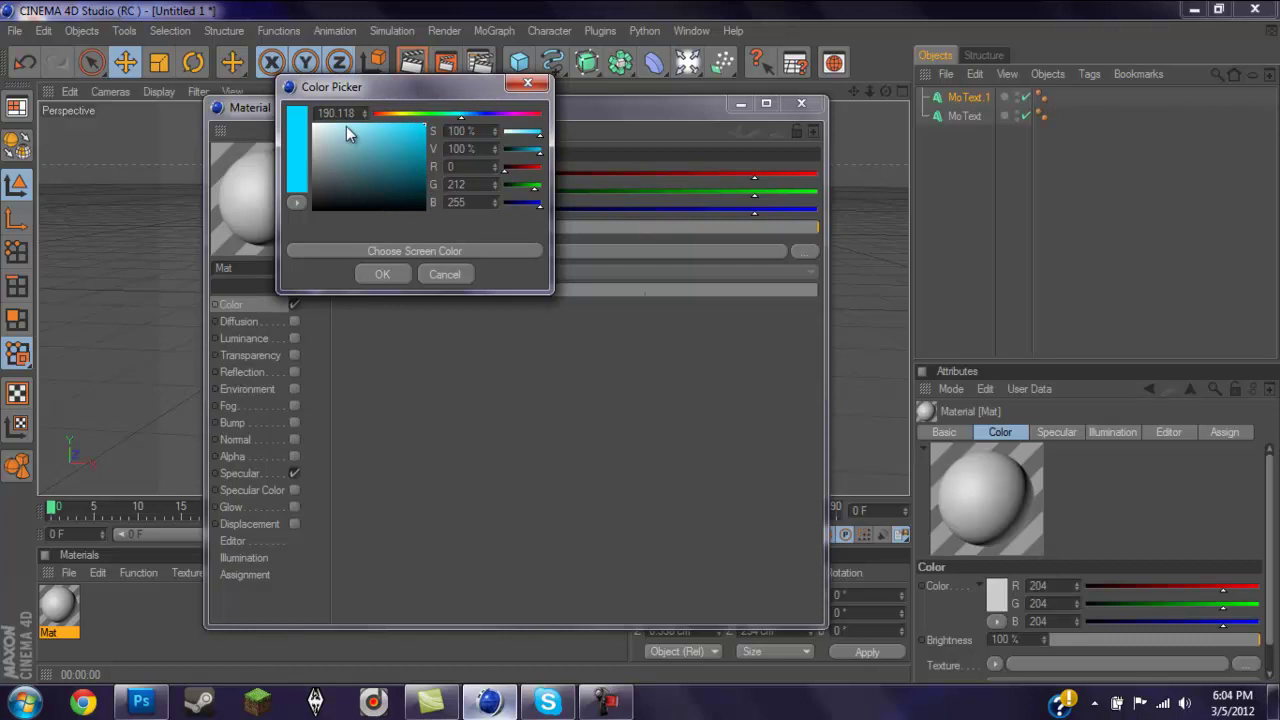
pyautogui.click(385, 276)
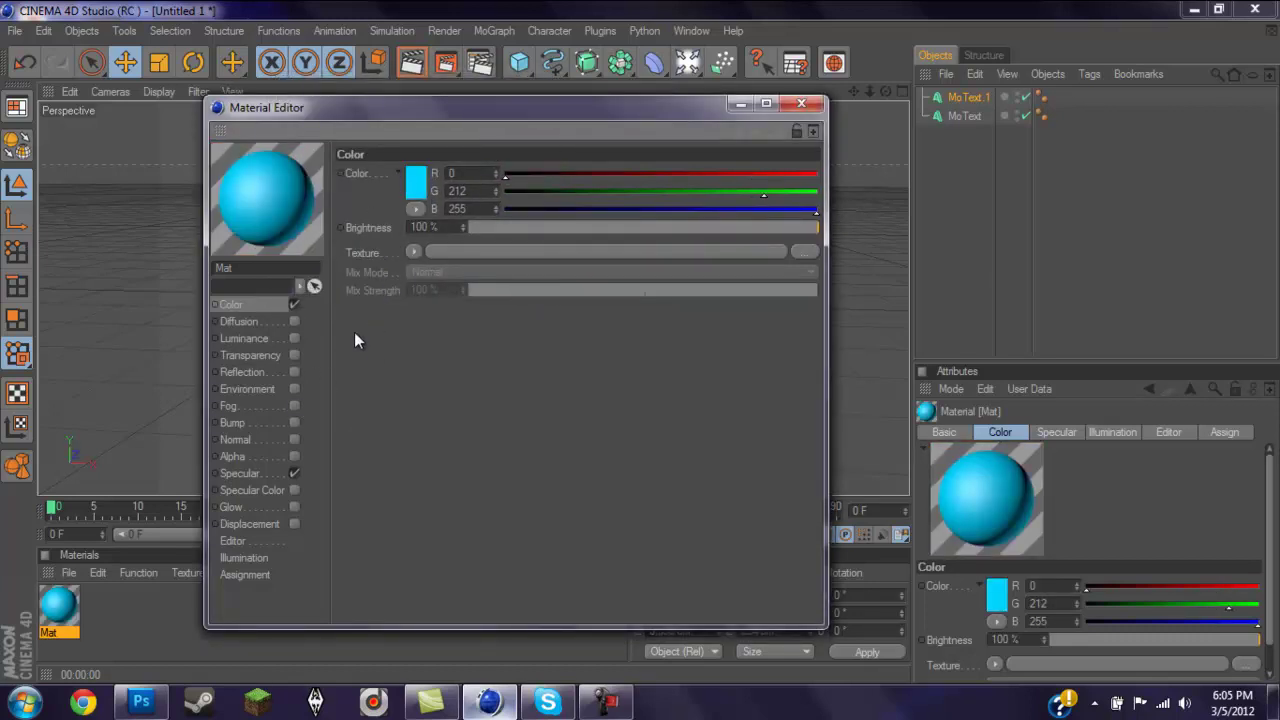
# Disable the blue material's Specular channel and enable Reflection with a Fresnel texture
pyautogui.click(248, 474)
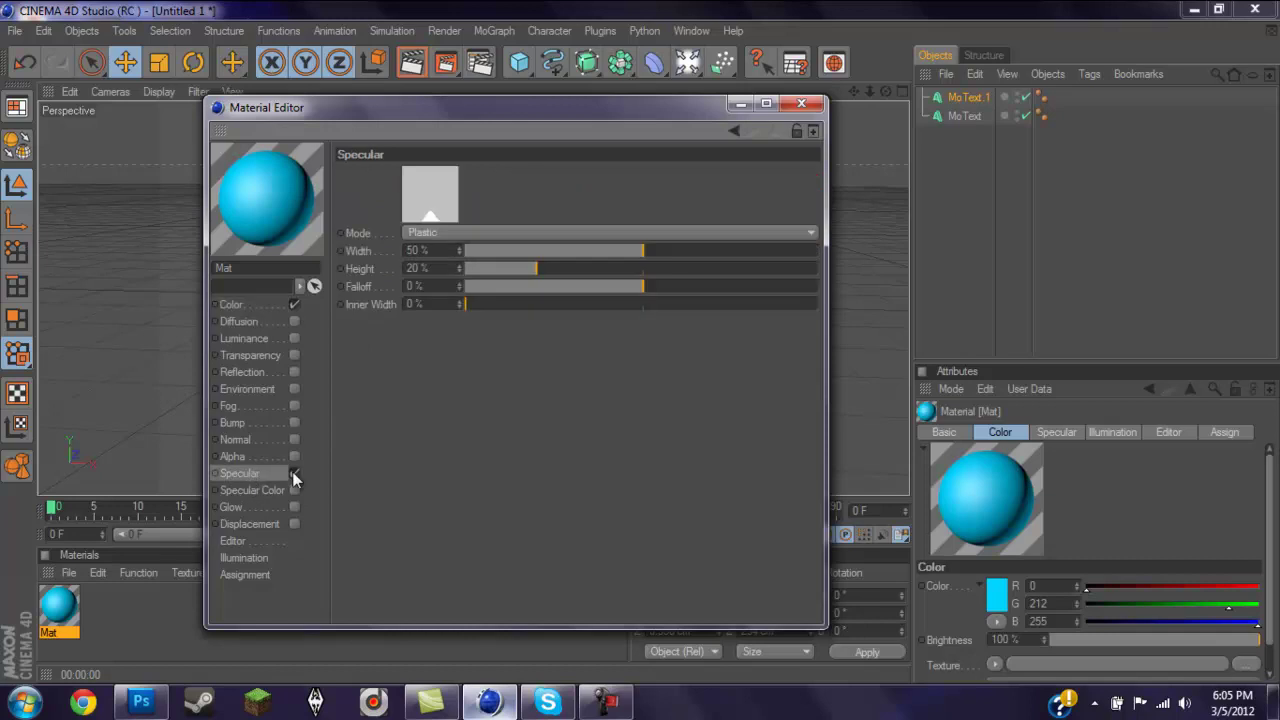
pyautogui.click(294, 473)
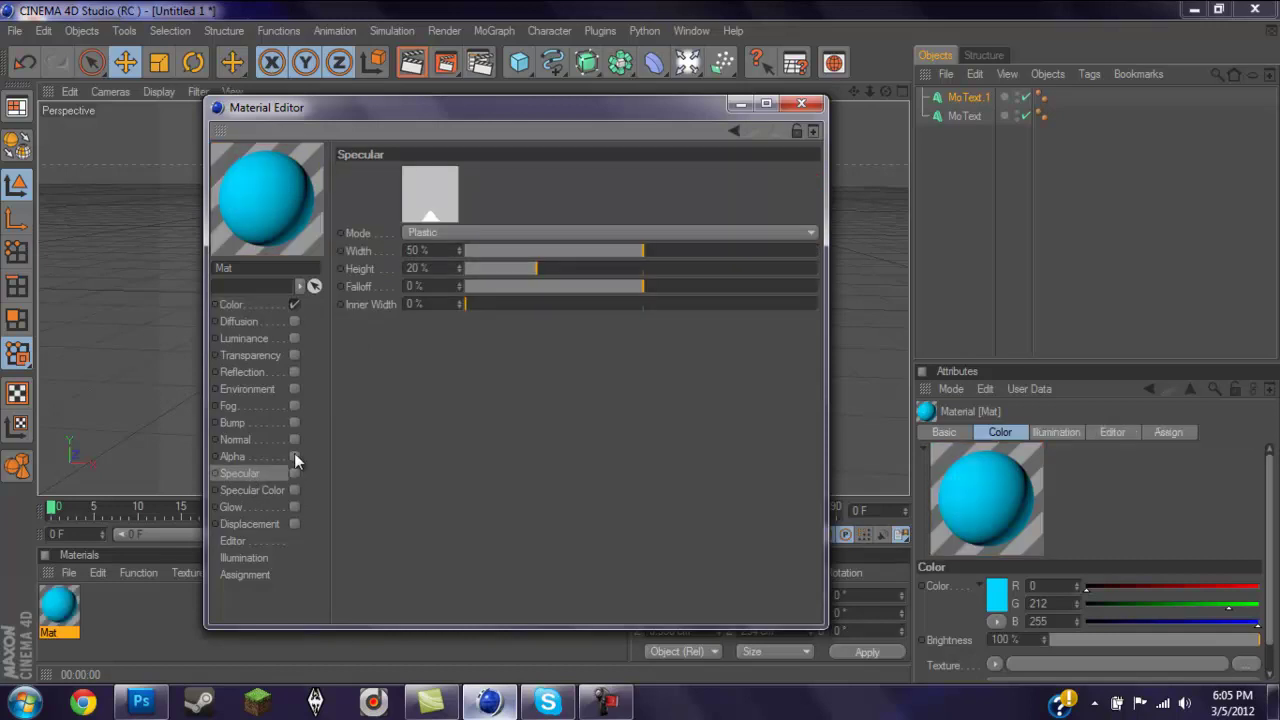
pyautogui.click(253, 357)
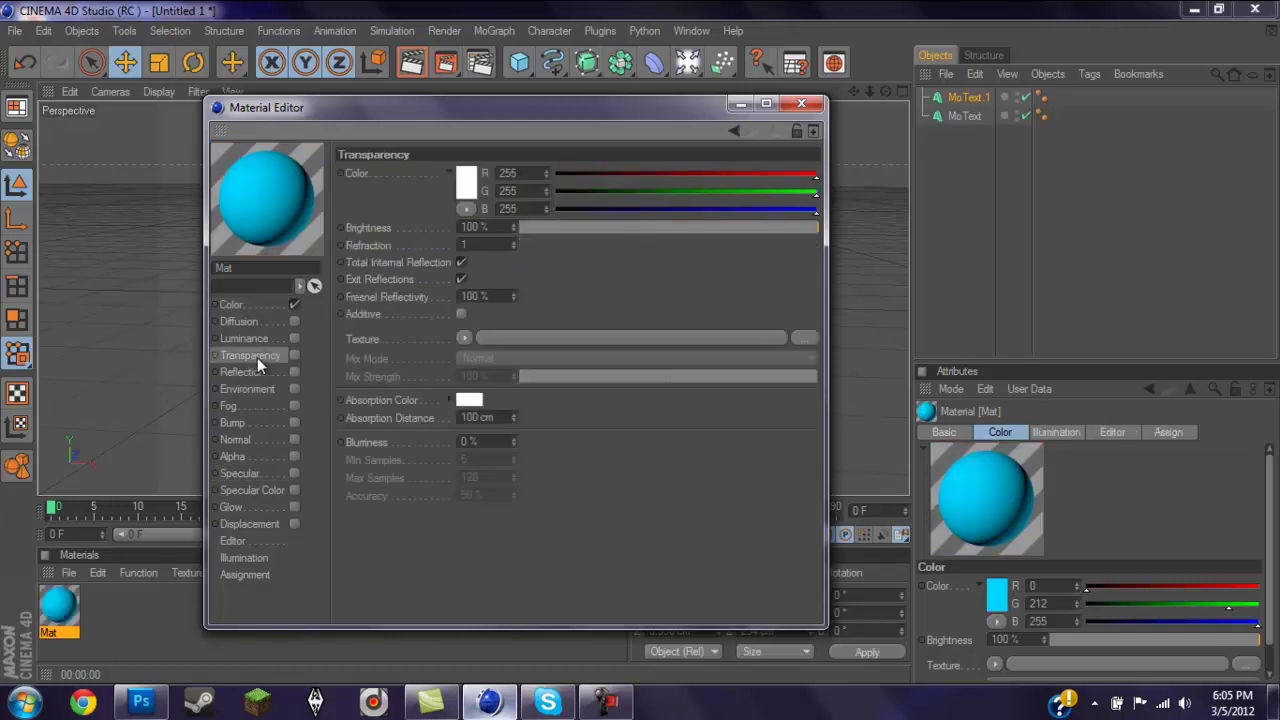
pyautogui.click(243, 372)
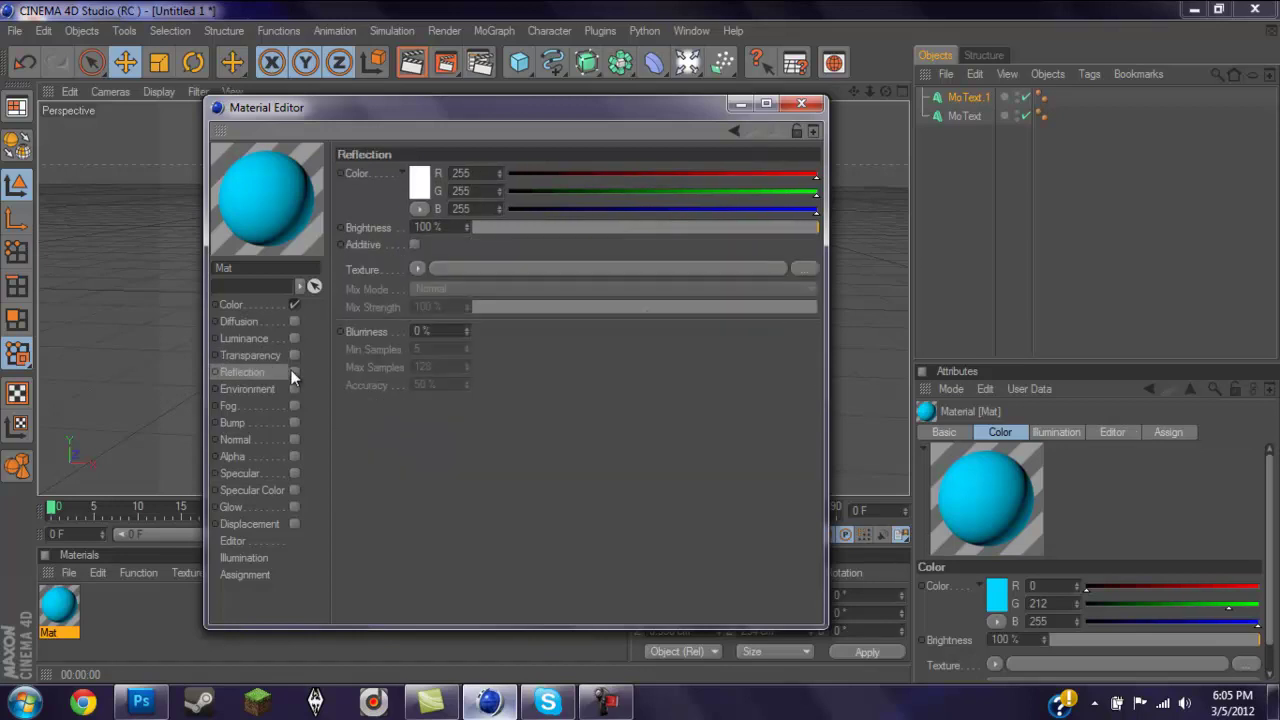
pyautogui.click(294, 371)
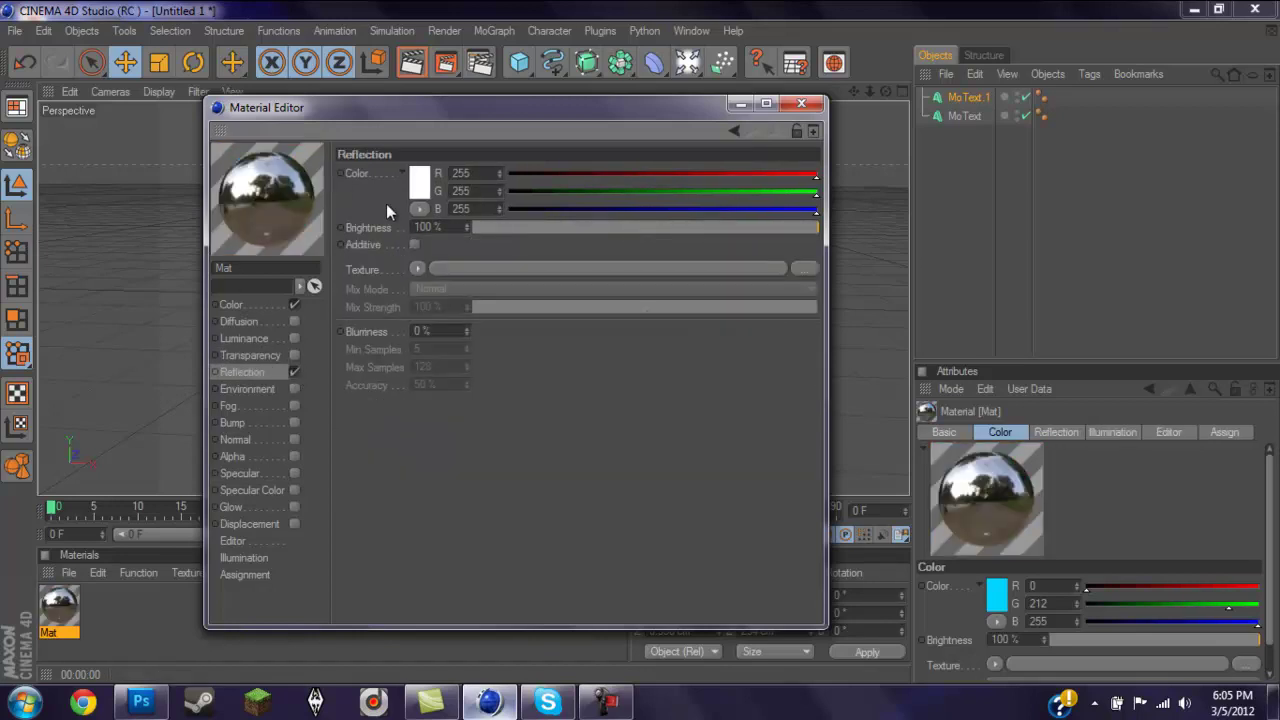
pyautogui.click(421, 269)
pyautogui.click(462, 435)
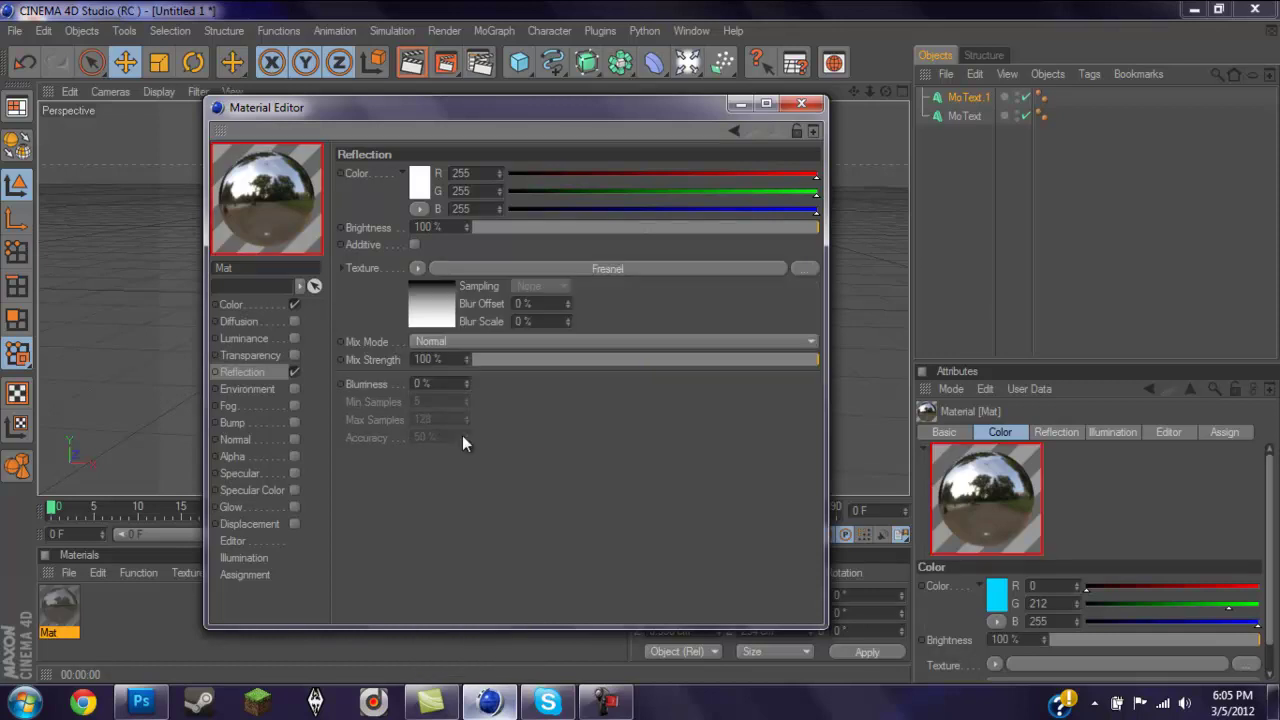
# Set the mix strength and brightness of the material's reflection to 50%
pyautogui.click(432, 360)
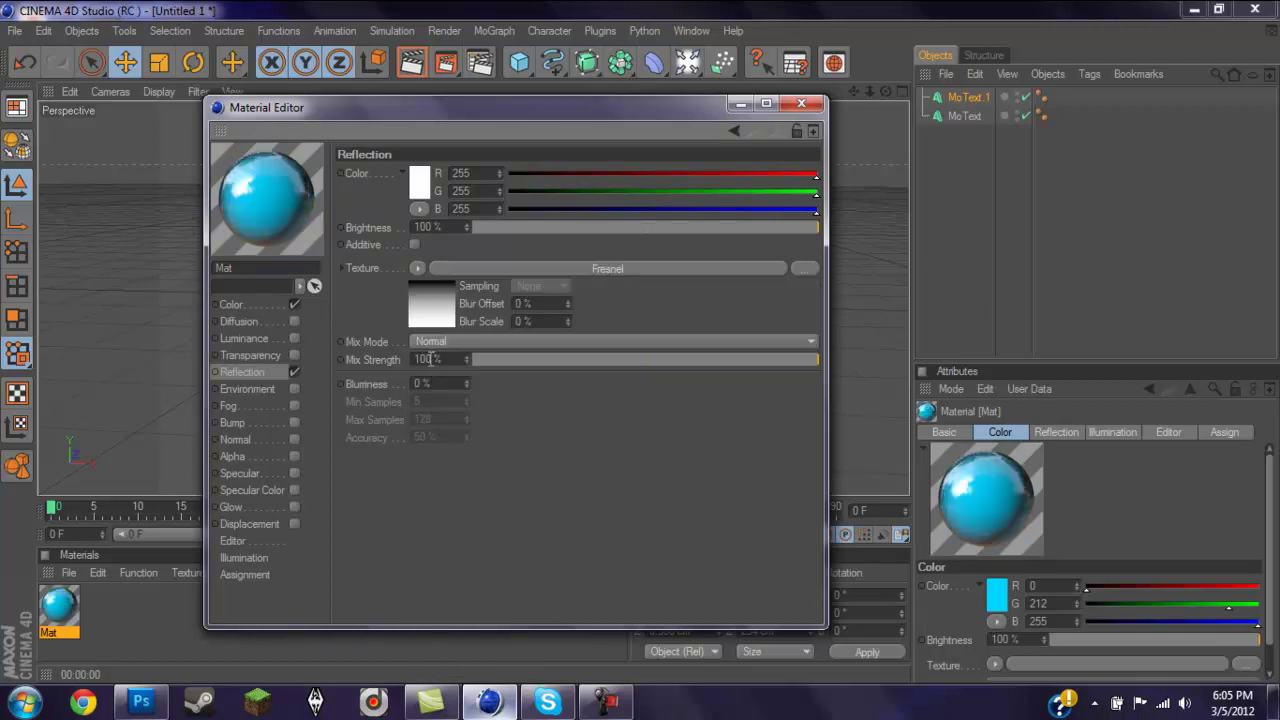
pyautogui.press('BackSpace')
pyautogui.press('BackSpace')
pyautogui.press('BackSpace')
pyautogui.write('50')
pyautogui.click(430, 227)
pyautogui.press('BackSpace')
pyautogui.press('BackSpace')
pyautogui.write('5')
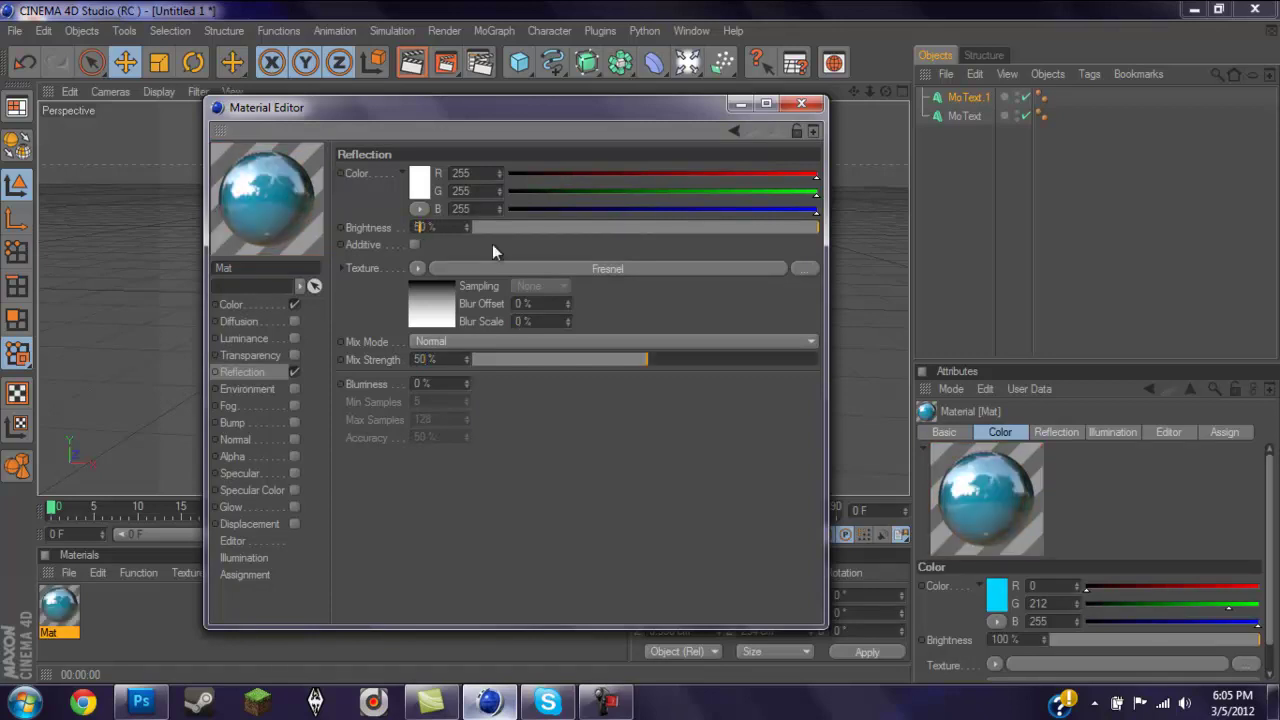
pyautogui.press('Return')
# Set the reflection's blurriness to 60% and close the Material Editor
pyautogui.click(420, 384)
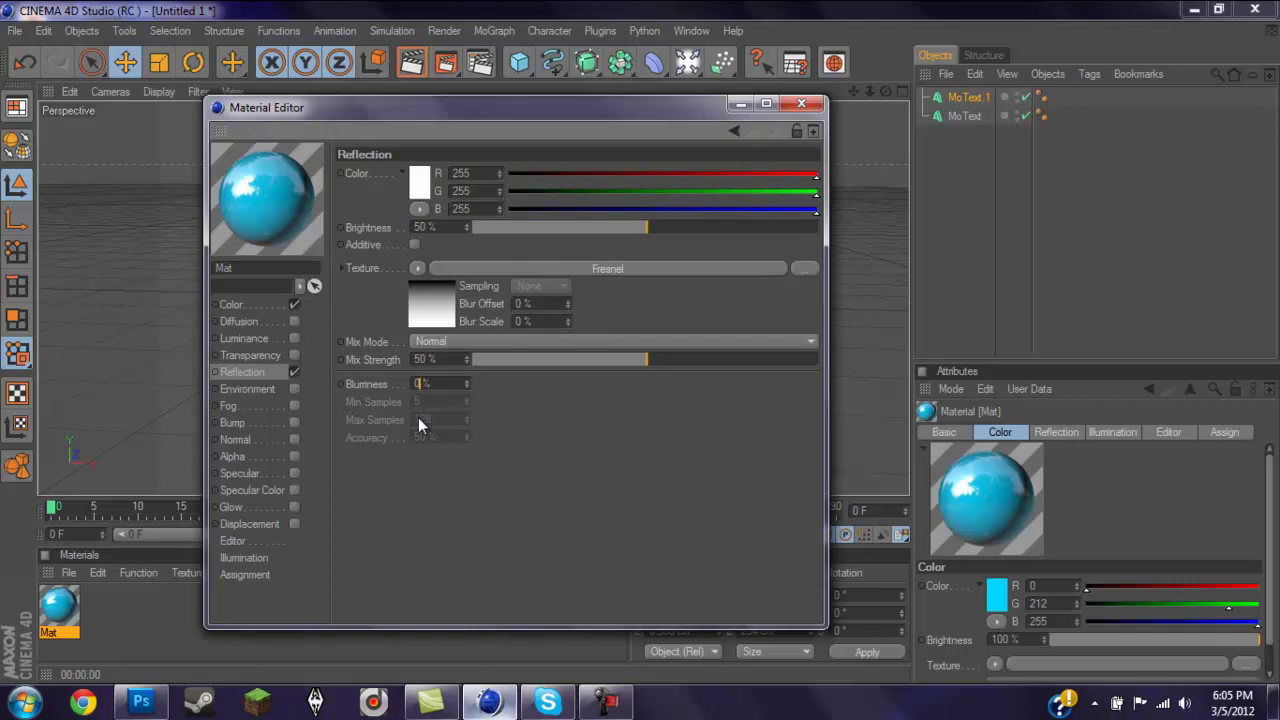
pyautogui.write('60')
pyautogui.press('Return')
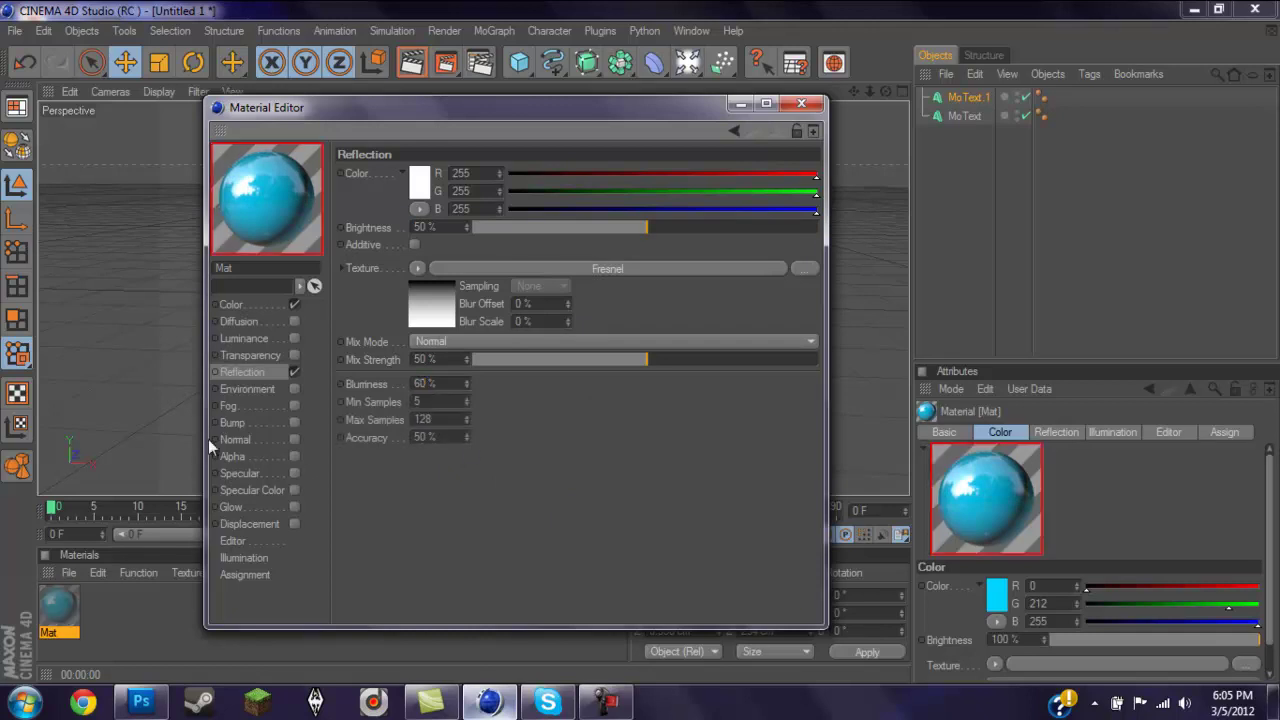
pyautogui.click(801, 103)
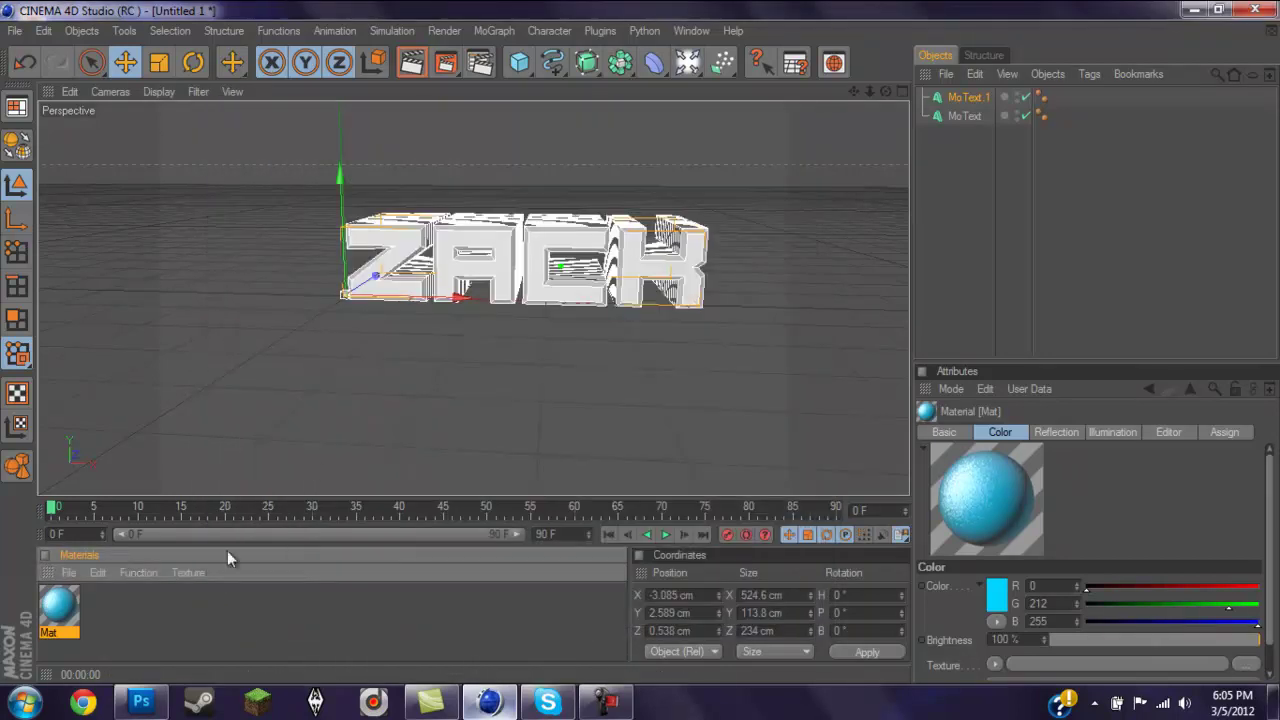
# Apply the light blue material to MoText.1 and preview-render the view
pyautogui.moveTo(58, 607); pyautogui.dragTo(217, 489)
pyautogui.moveTo(929, 115); pyautogui.dragTo(976, 95)
pyautogui.click(410, 66)
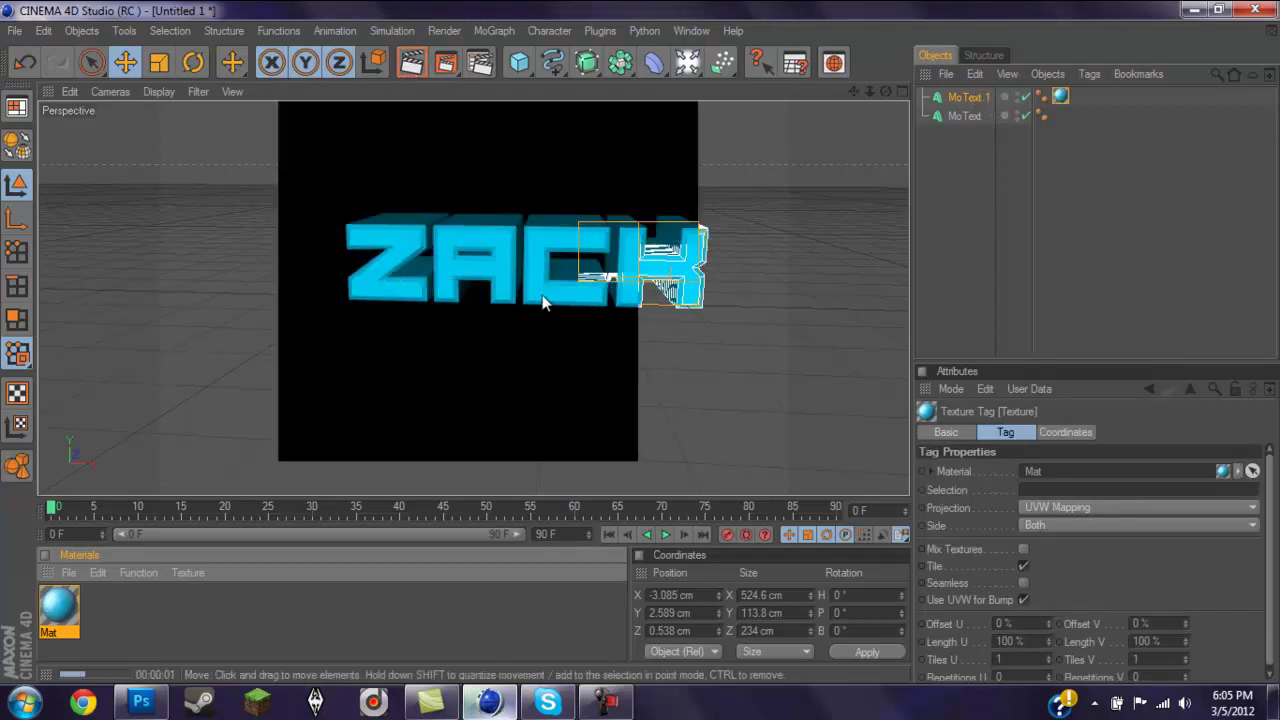
pyautogui.click(665, 170)
# Move MoText.1 backward along its Z axis to about 16.3 cm, behind the original text's front face
pyautogui.keyDown('alt'); pyautogui.moveTo(648, 160); pyautogui.dragTo(858, 137); pyautogui.keyUp('alt')
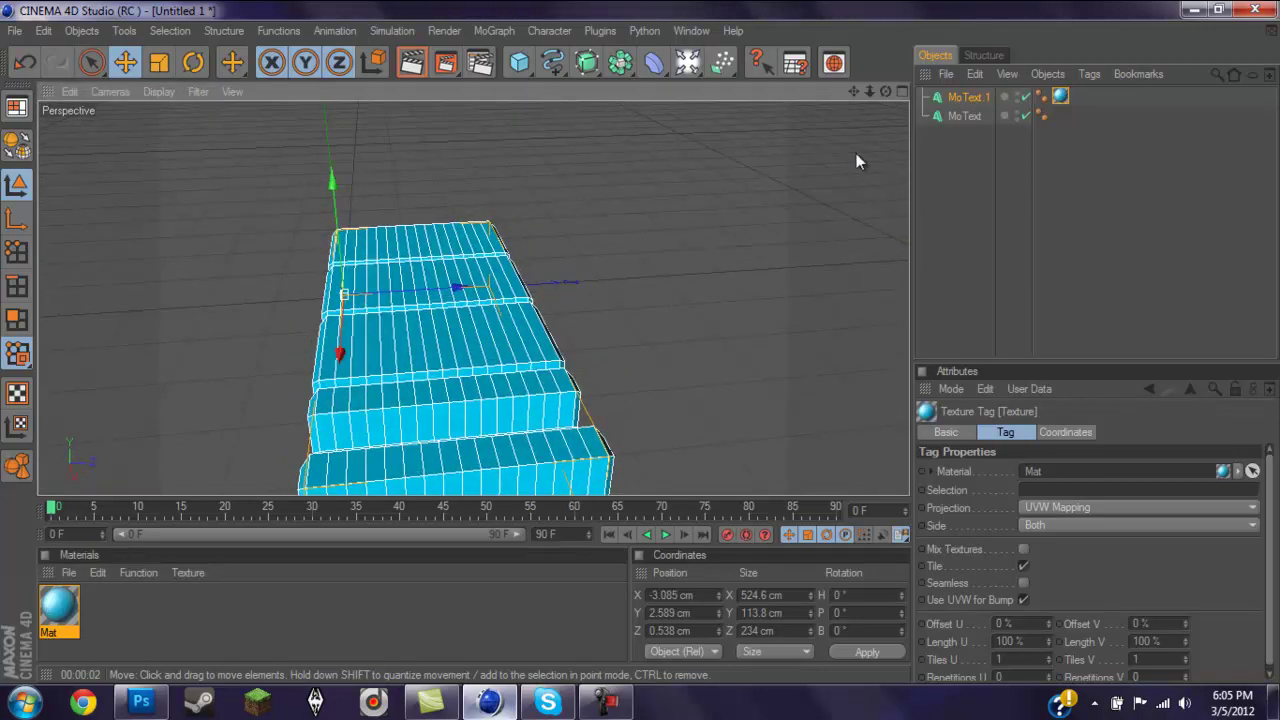
pyautogui.moveTo(459, 287); pyautogui.dragTo(640, 342)
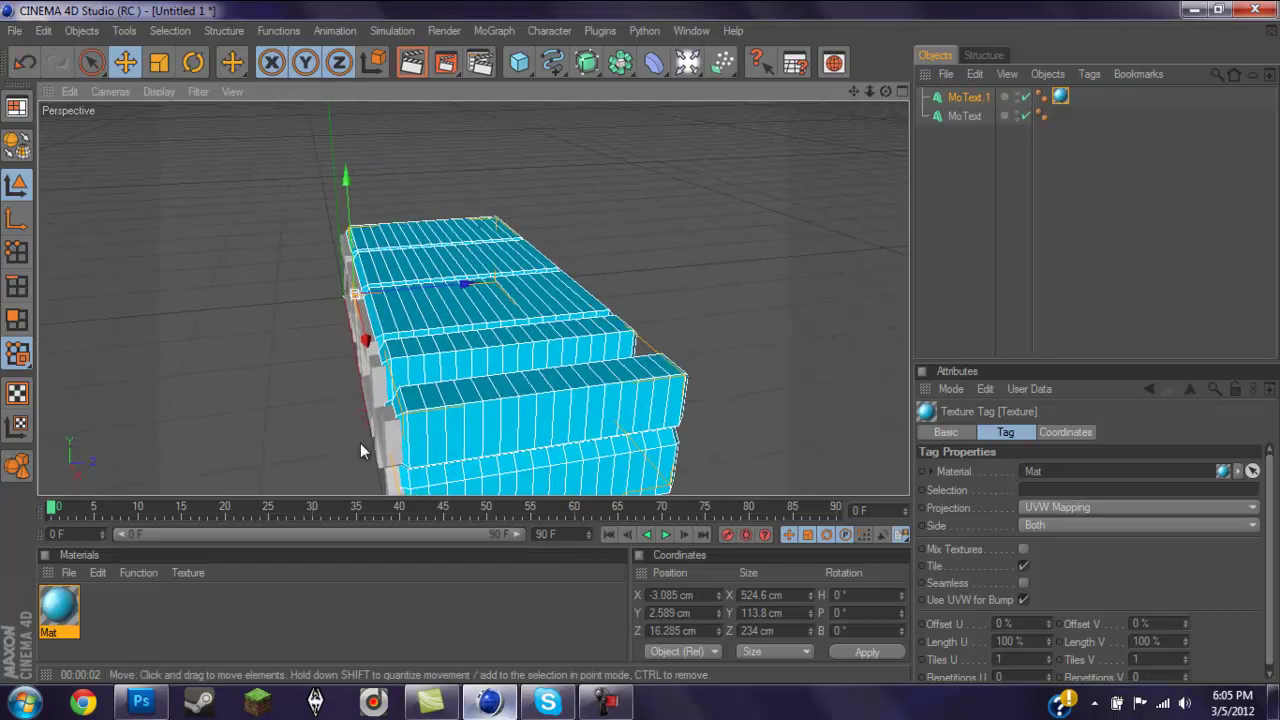
pyautogui.keyDown('alt'); pyautogui.moveTo(400, 430); pyautogui.dragTo(623, 347); pyautogui.keyUp('alt')
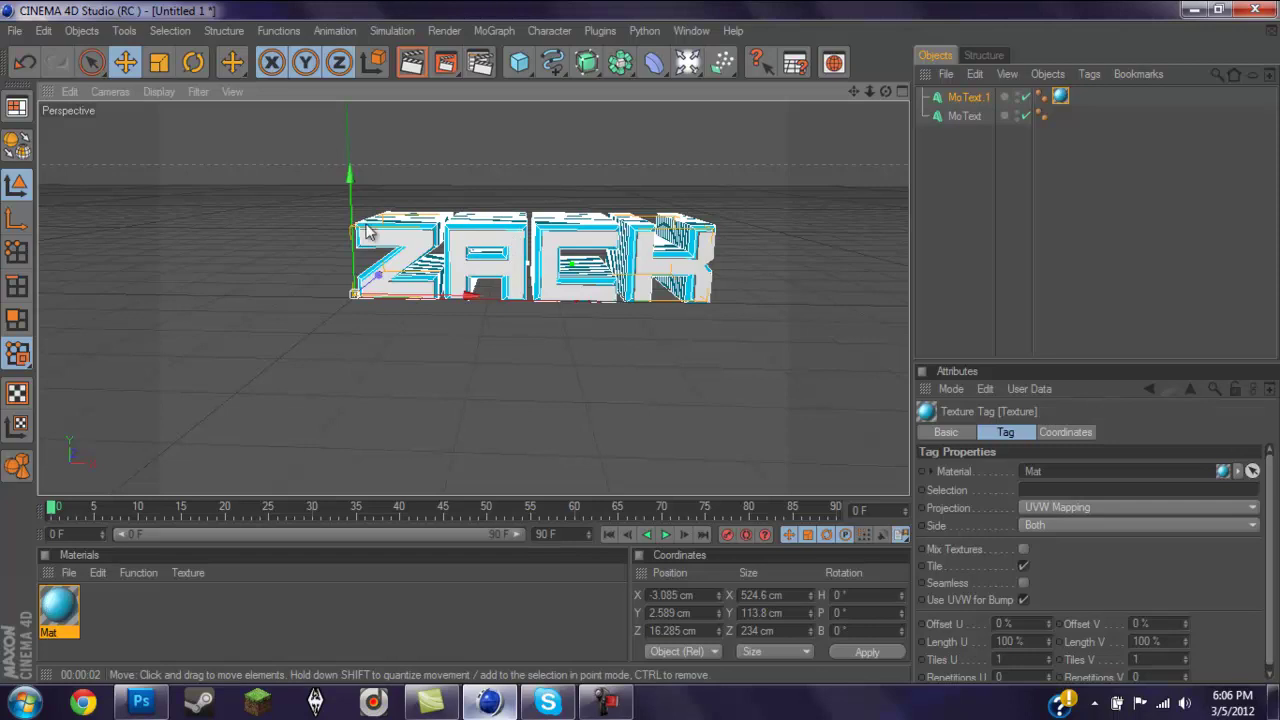
# Create a second material and open it in the Material Editor
pyautogui.click(70, 573)
pyautogui.click(127, 350)
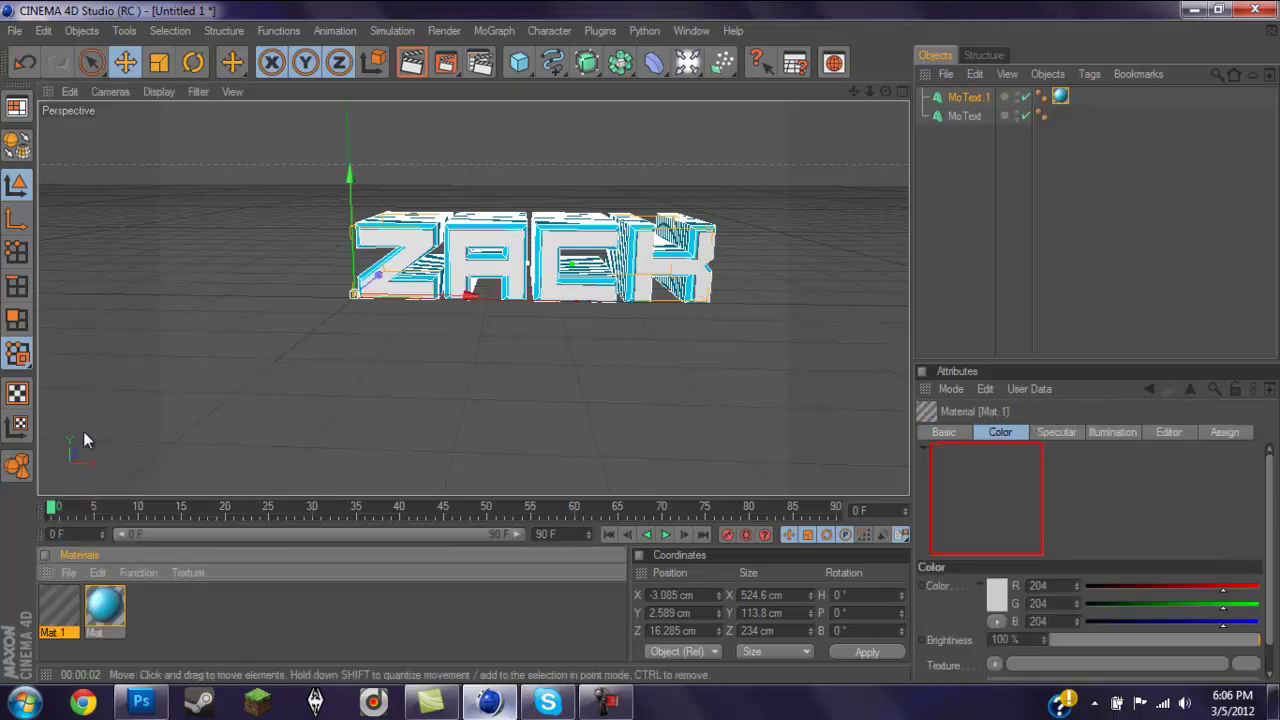
pyautogui.doubleClick(60, 600)
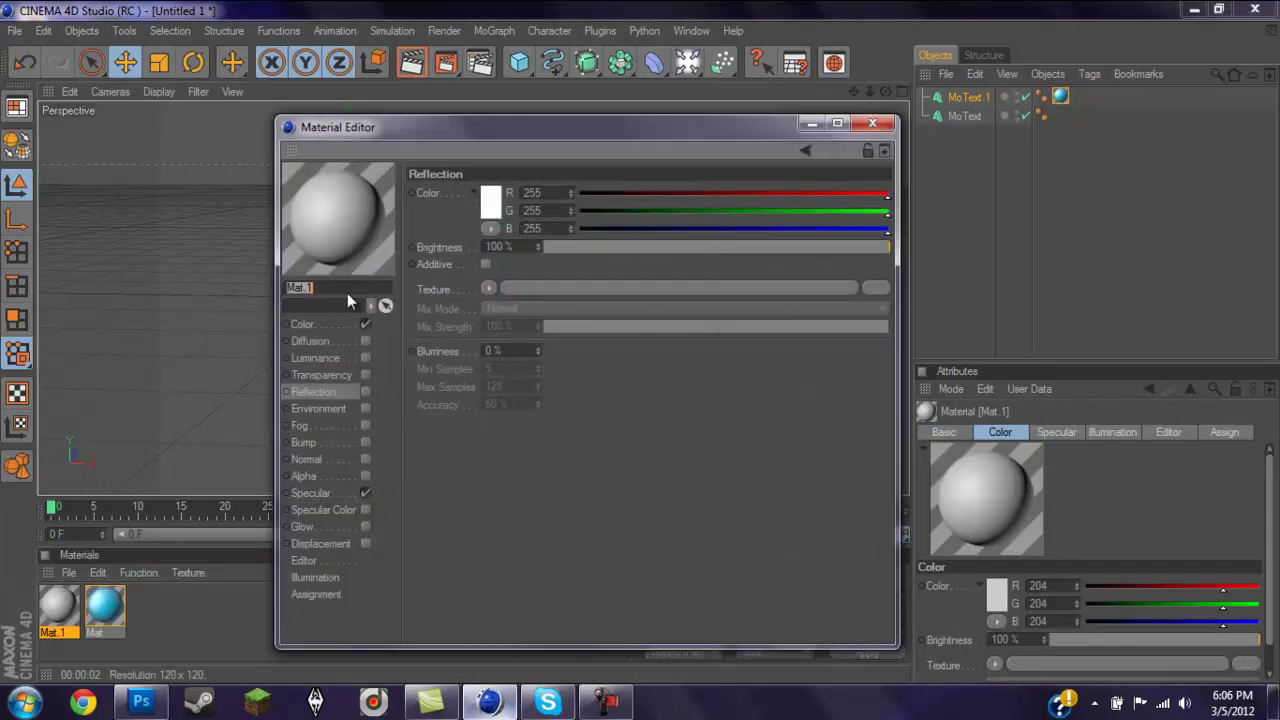
# Set the saturation of Mat.1's color to 97.521% and lower its value percentage
pyautogui.click(331, 325)
pyautogui.click(488, 204)
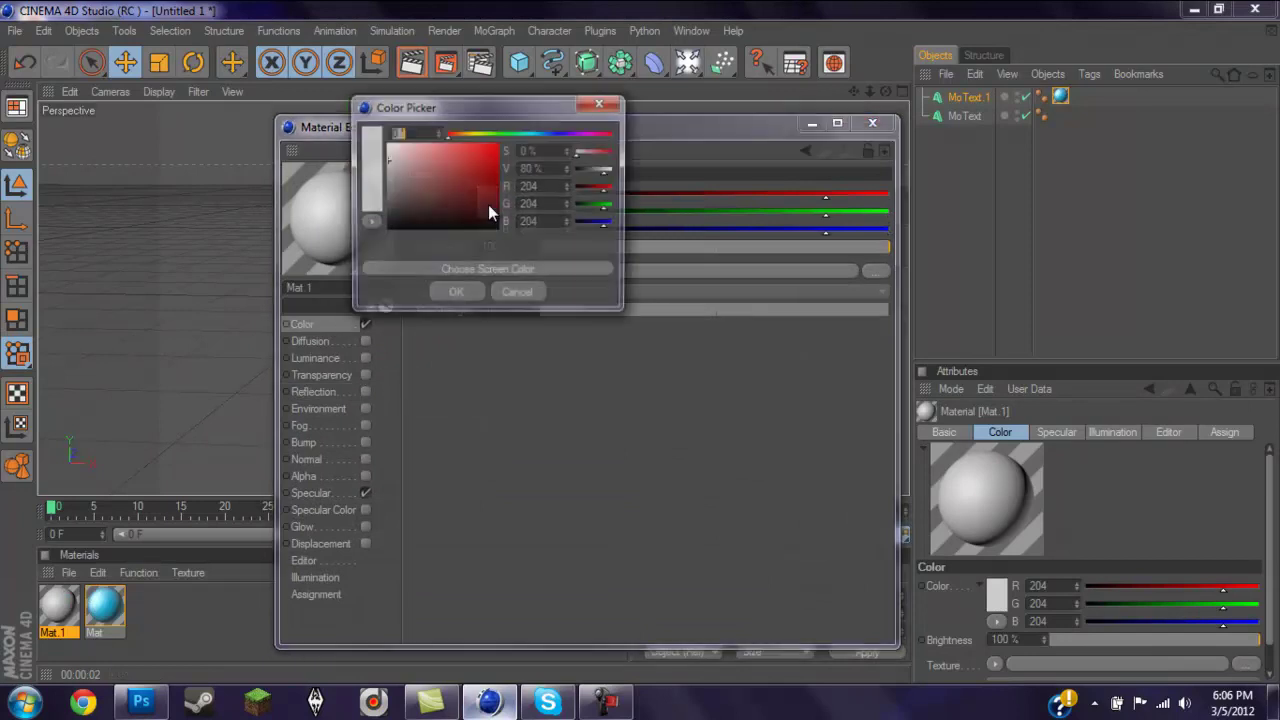
pyautogui.click(528, 150)
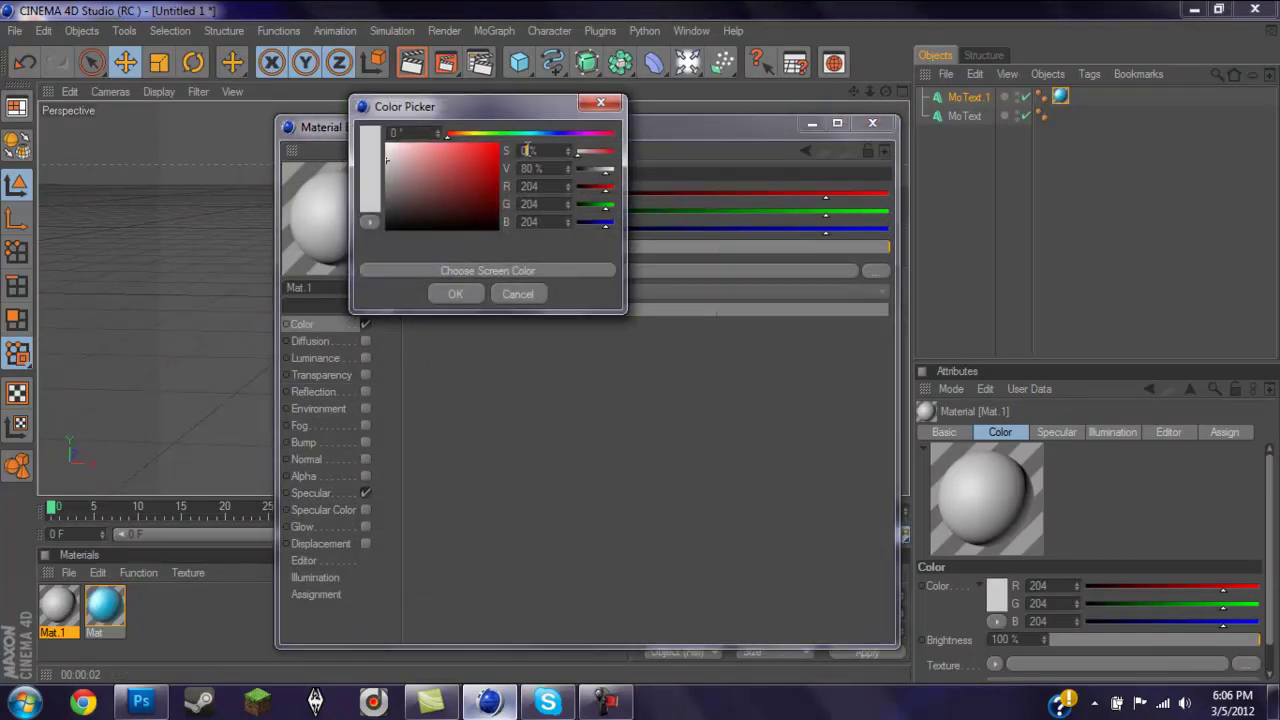
pyautogui.press('BackSpace')
pyautogui.write('97')
pyautogui.write('.52')
pyautogui.write('1')
pyautogui.press('Tab')
pyautogui.press('BackSpace')
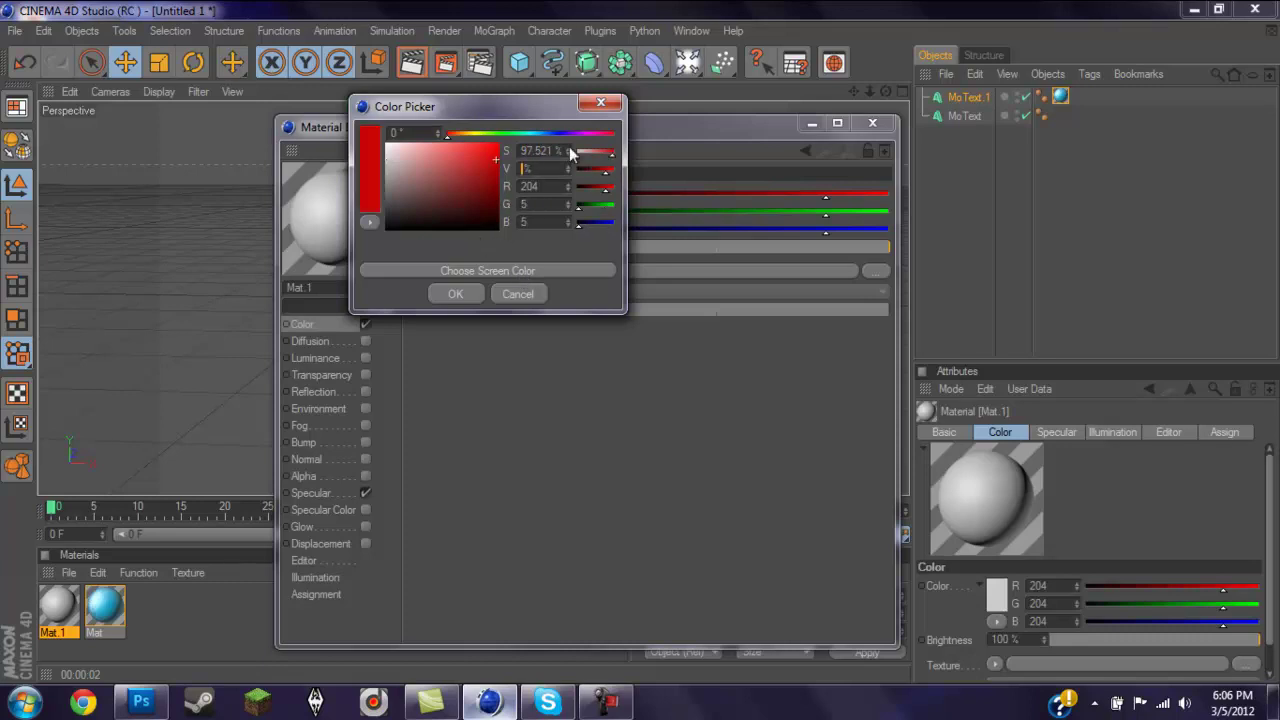
pyautogui.write('45')
# Set Mat.1's color to R 3, G 17, B 126 and accept it
pyautogui.click(533, 186)
pyautogui.doubleClick(533, 186)
pyautogui.write('3')
pyautogui.click(539, 204)
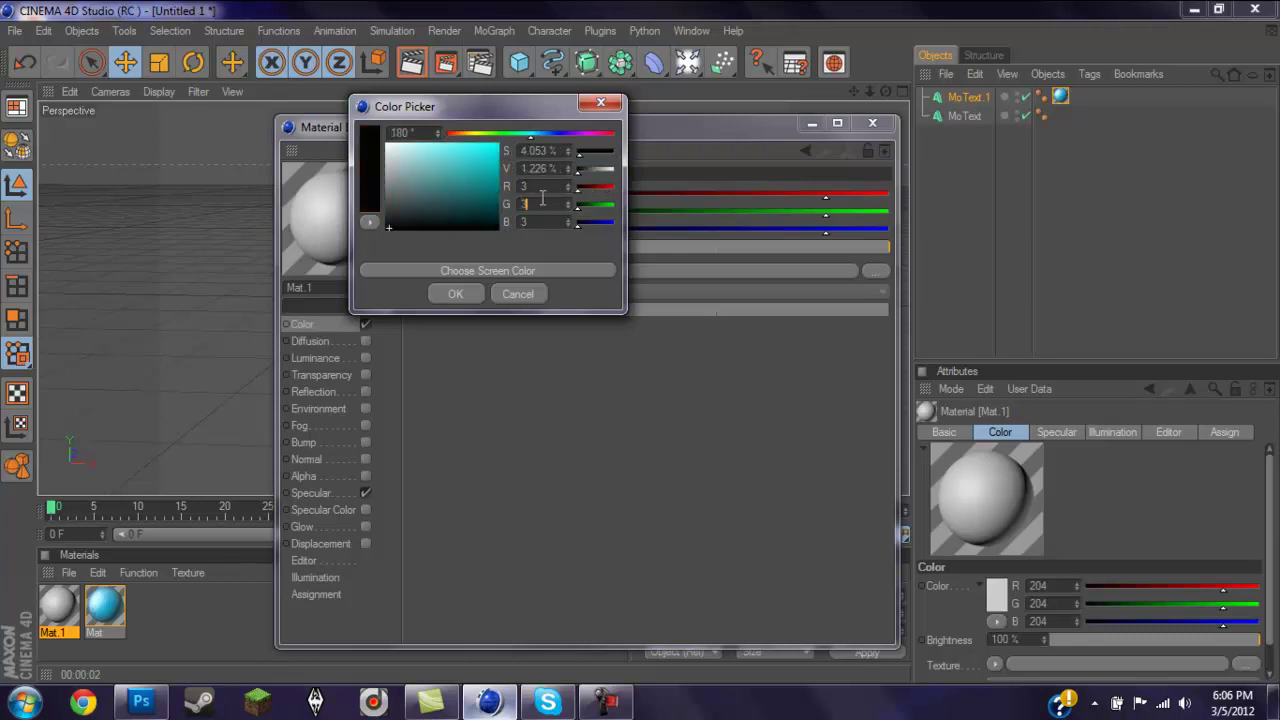
pyautogui.write('17')
pyautogui.click(545, 221)
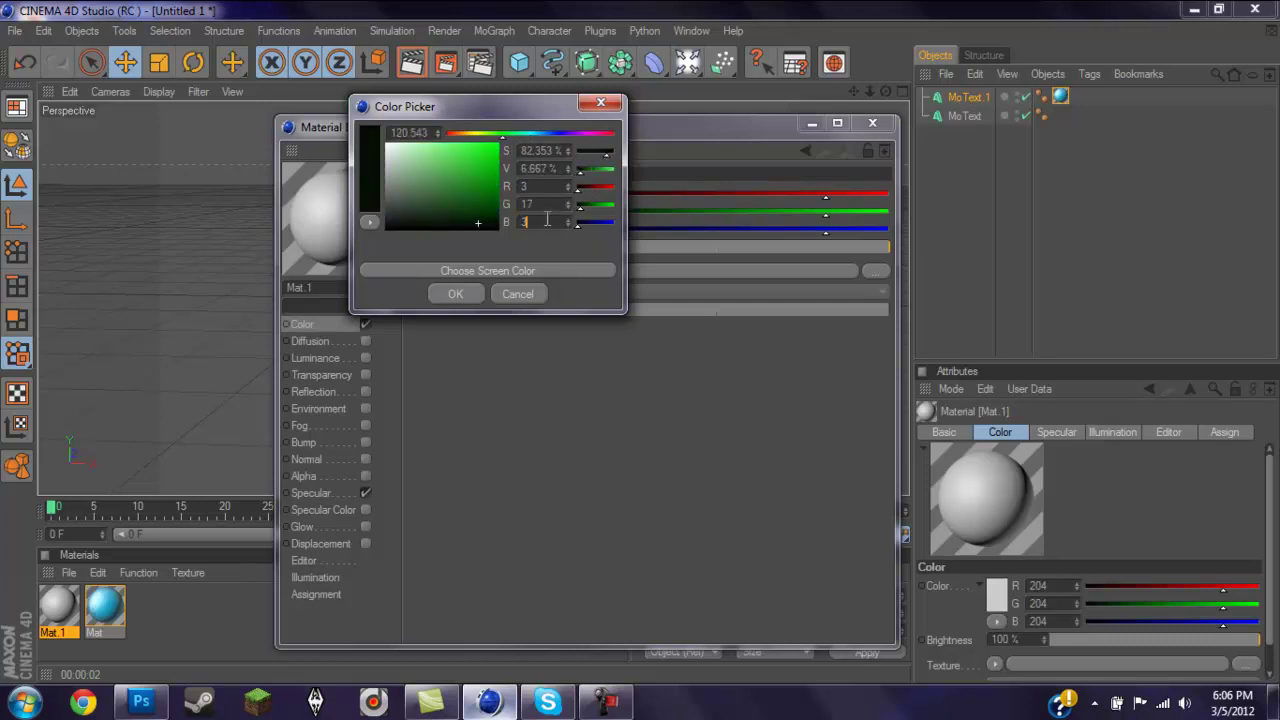
pyautogui.write('128')
pyautogui.press('Return')
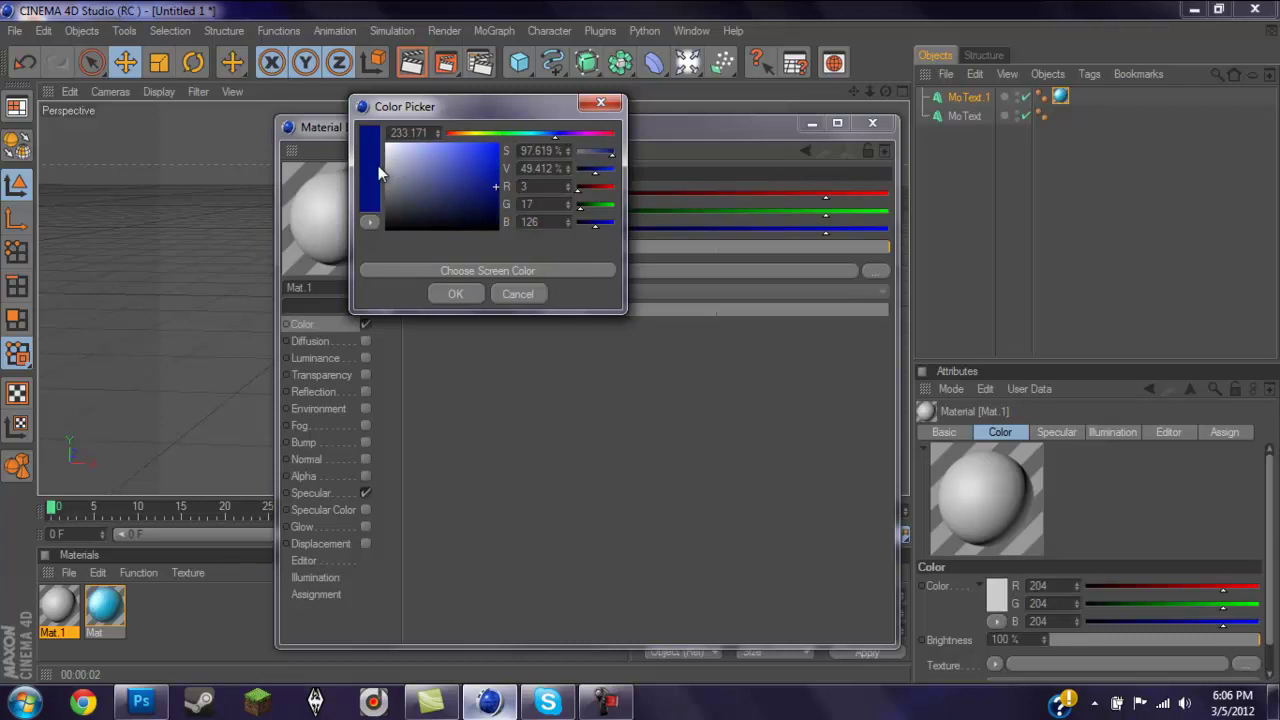
pyautogui.click(455, 296)
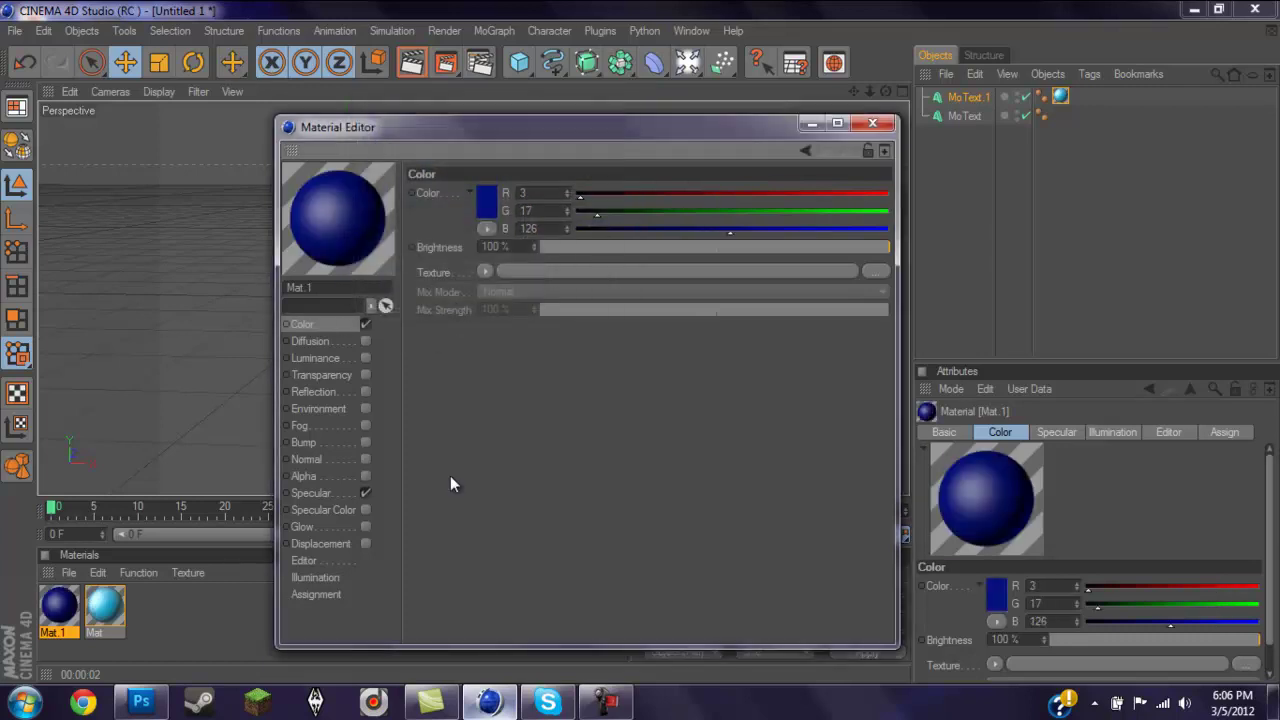
# Turn off Mat.1's specular channel and load the Electric Blue image as its color texture
pyautogui.click(365, 492)
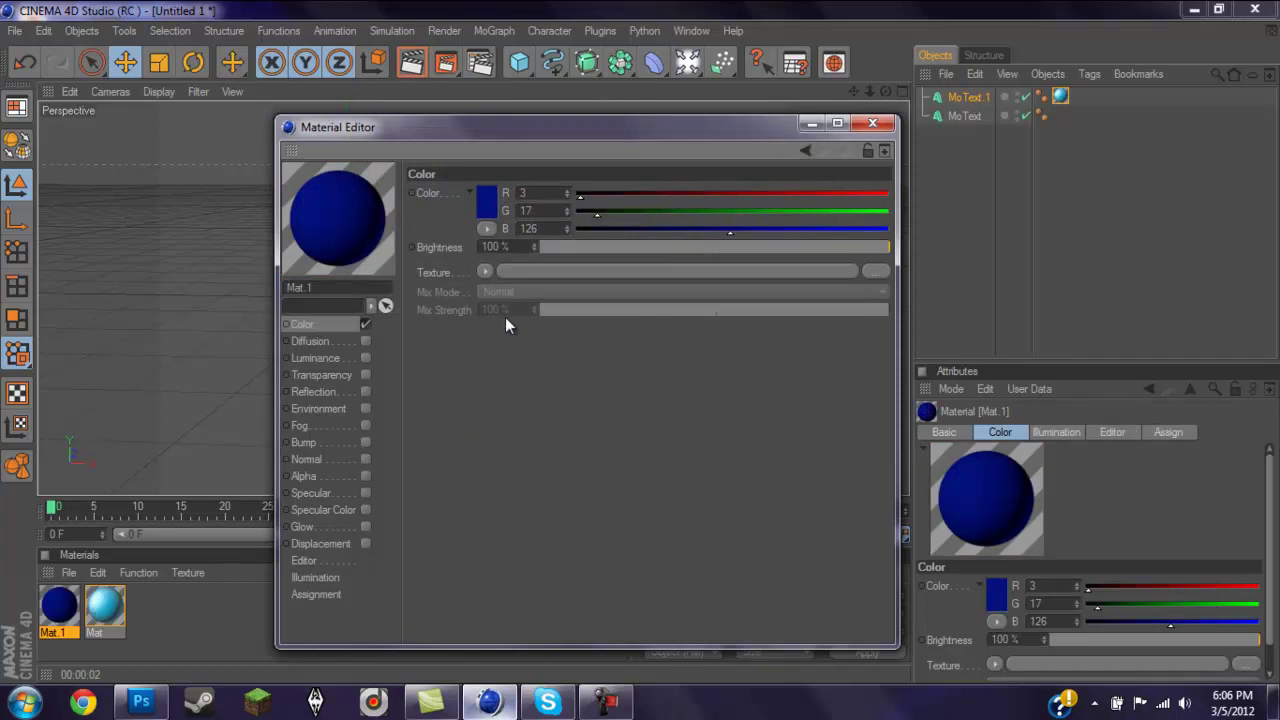
pyautogui.click(485, 271)
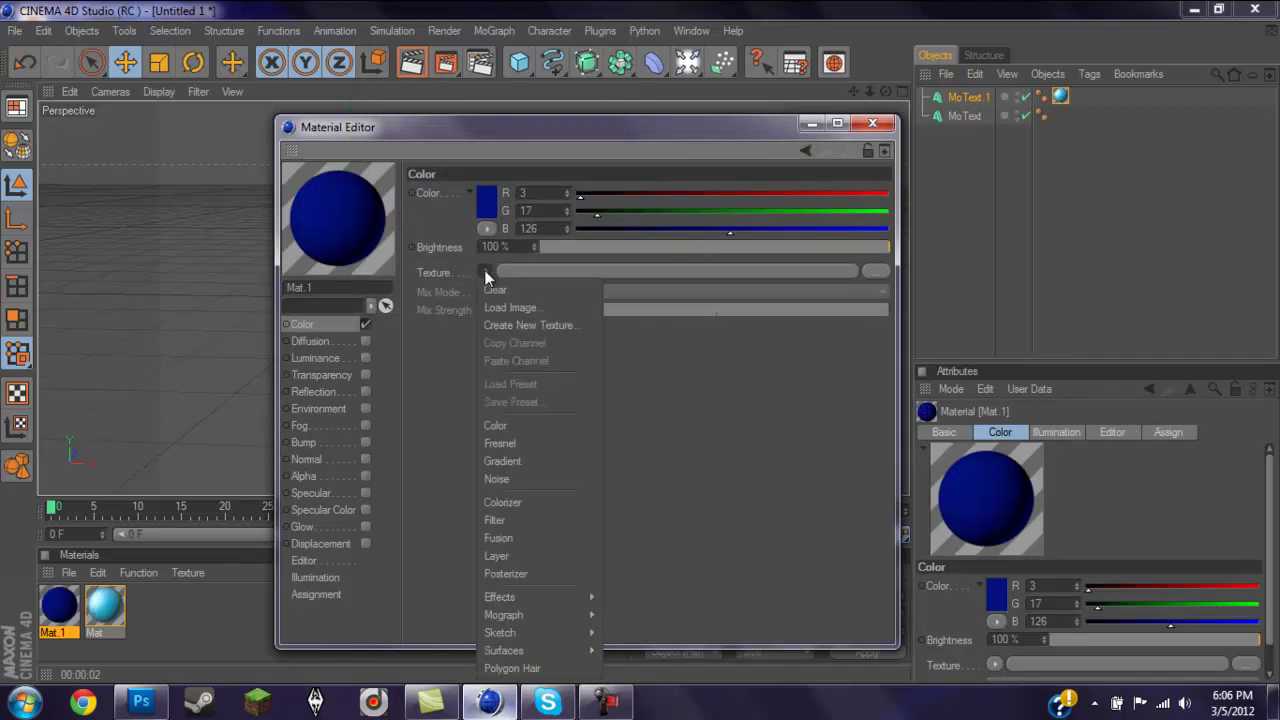
pyautogui.click(526, 304)
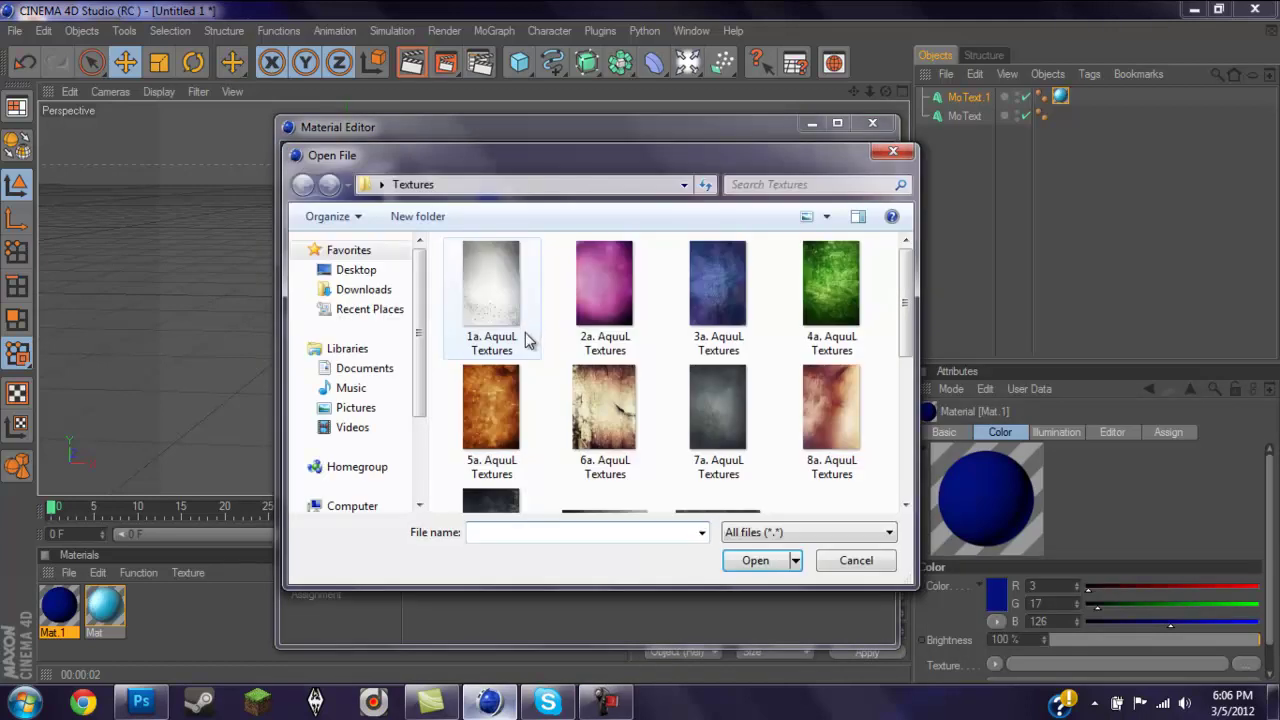
pyautogui.scroll(-5, 912, 307)
pyautogui.click(846, 373)
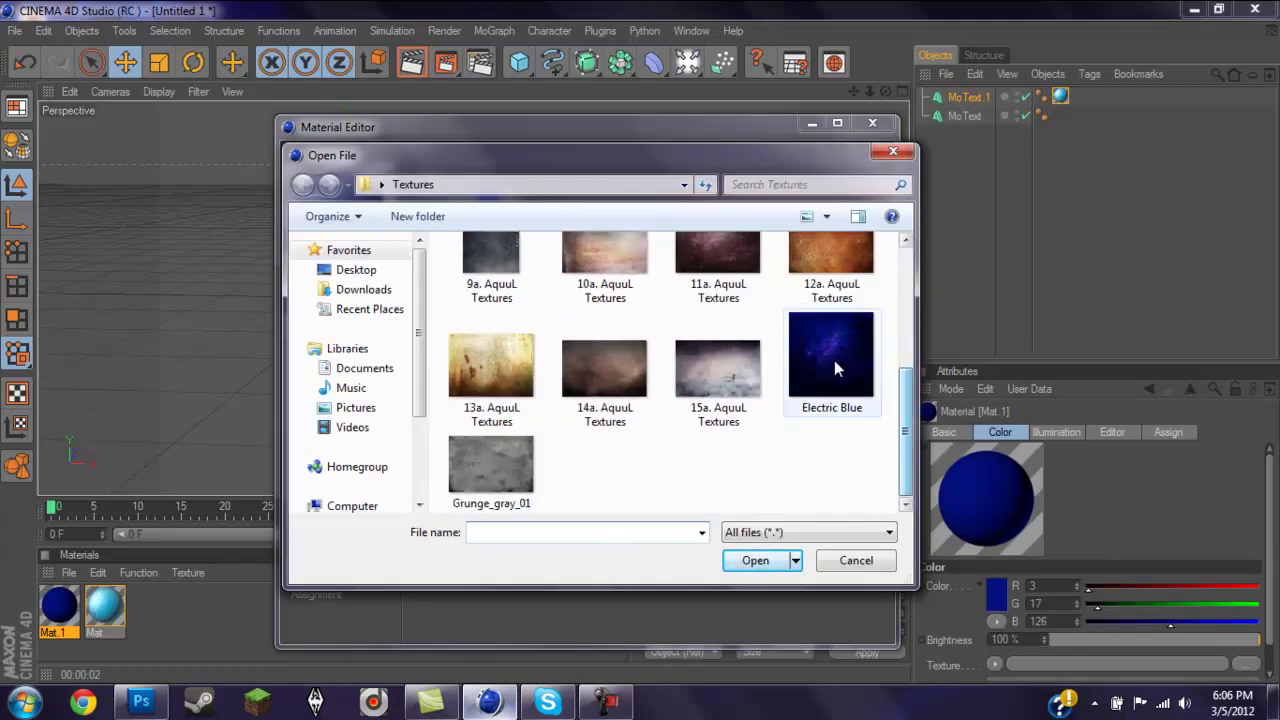
pyautogui.doubleClick(834, 359)
pyautogui.click(663, 412)
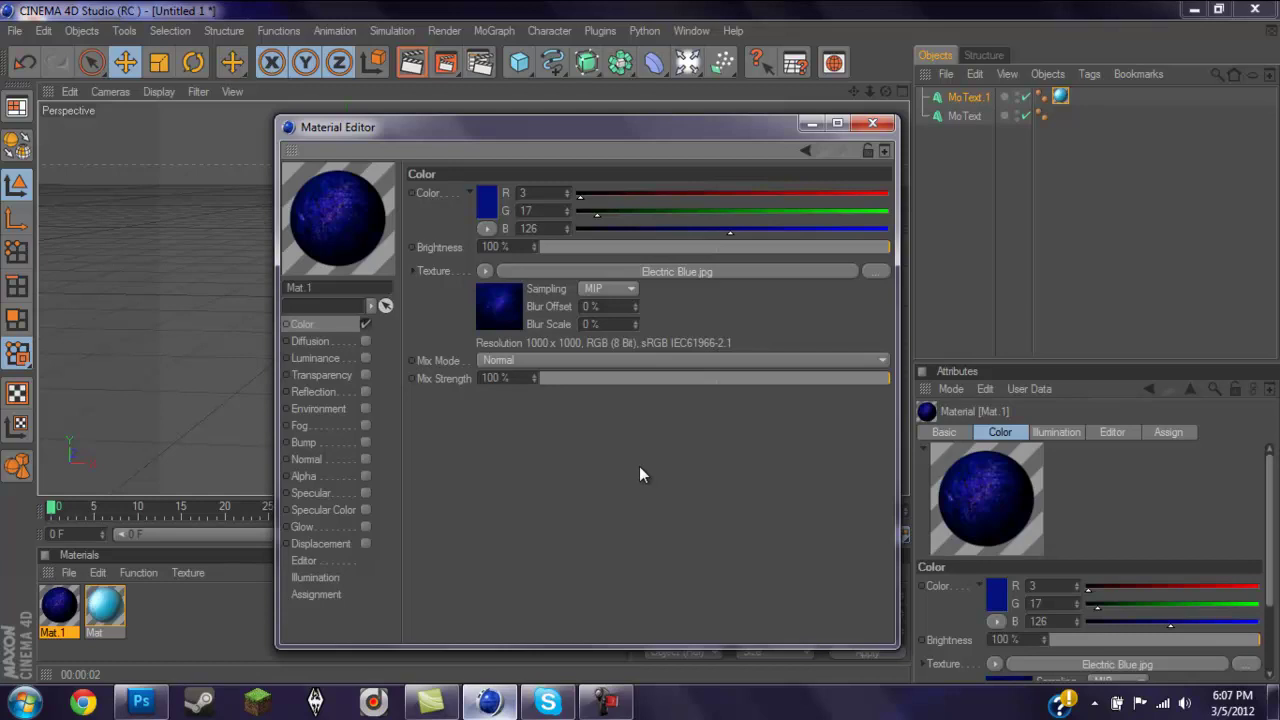
pyautogui.click(872, 123)
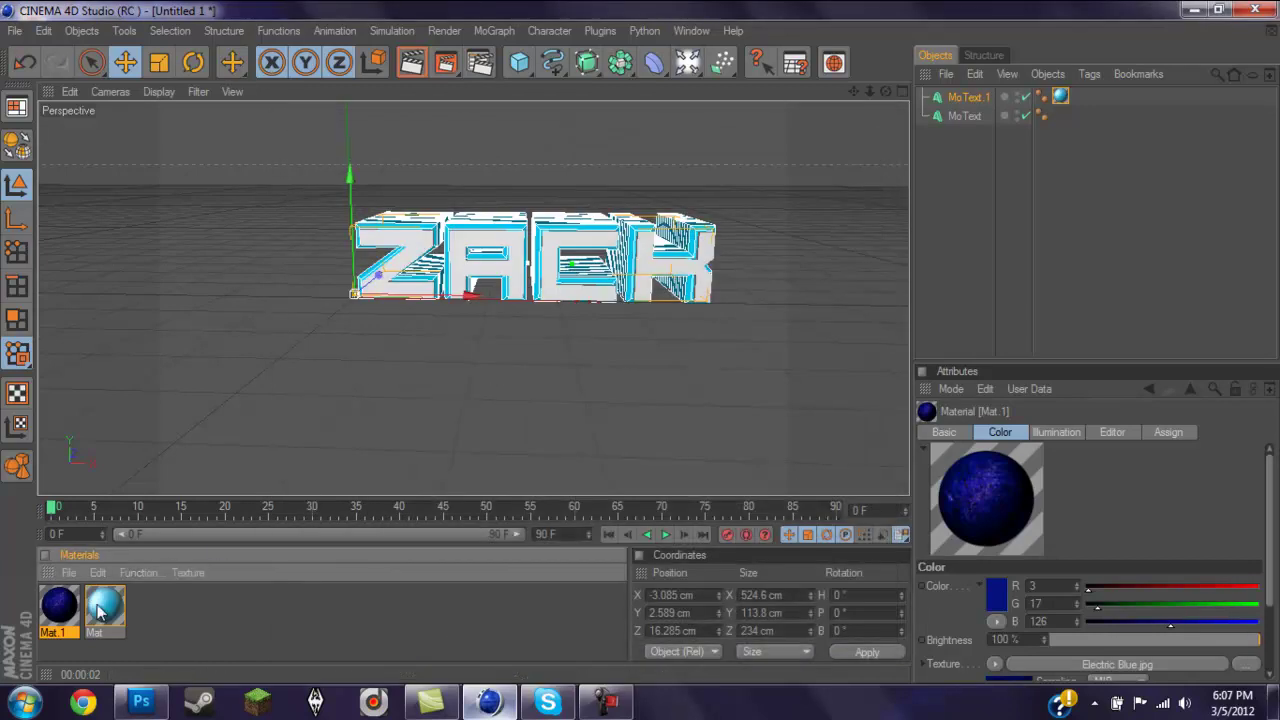
# Apply Mat.1 to the original MoText object
pyautogui.moveTo(66, 614); pyautogui.dragTo(960, 117)
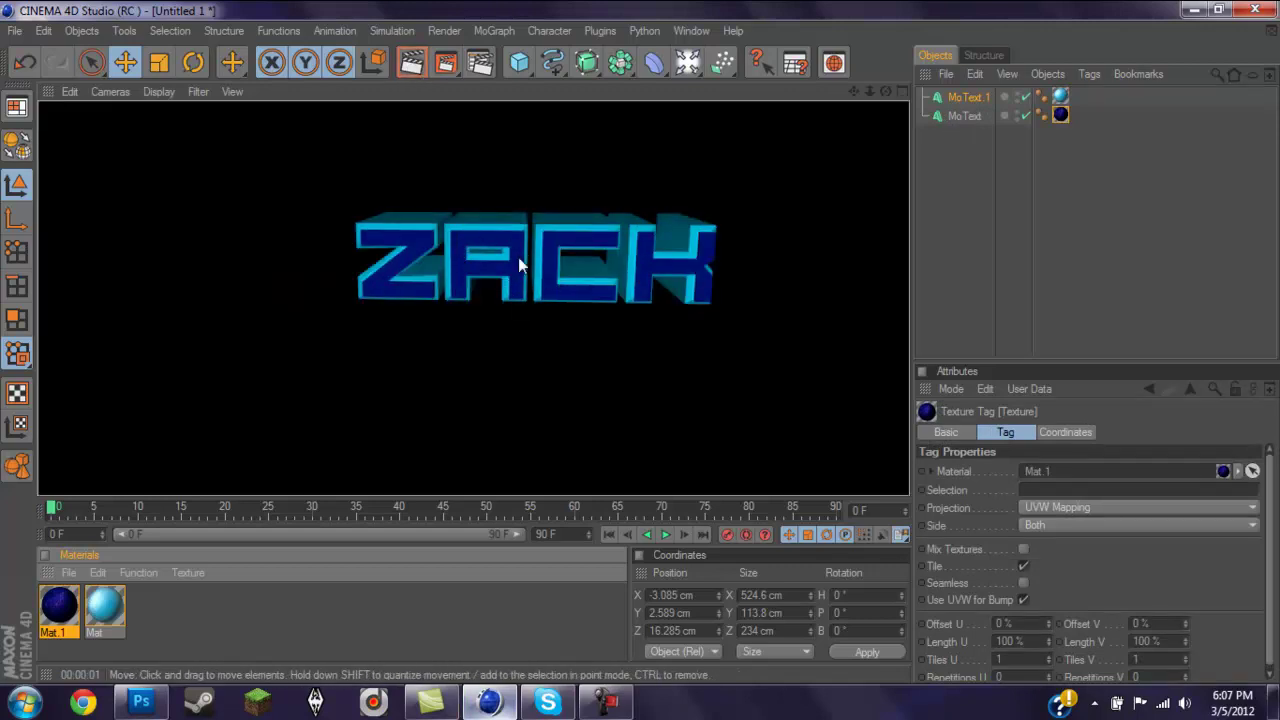
pyautogui.scroll(-1, 584, 257)
pyautogui.scroll(2, 586, 257)
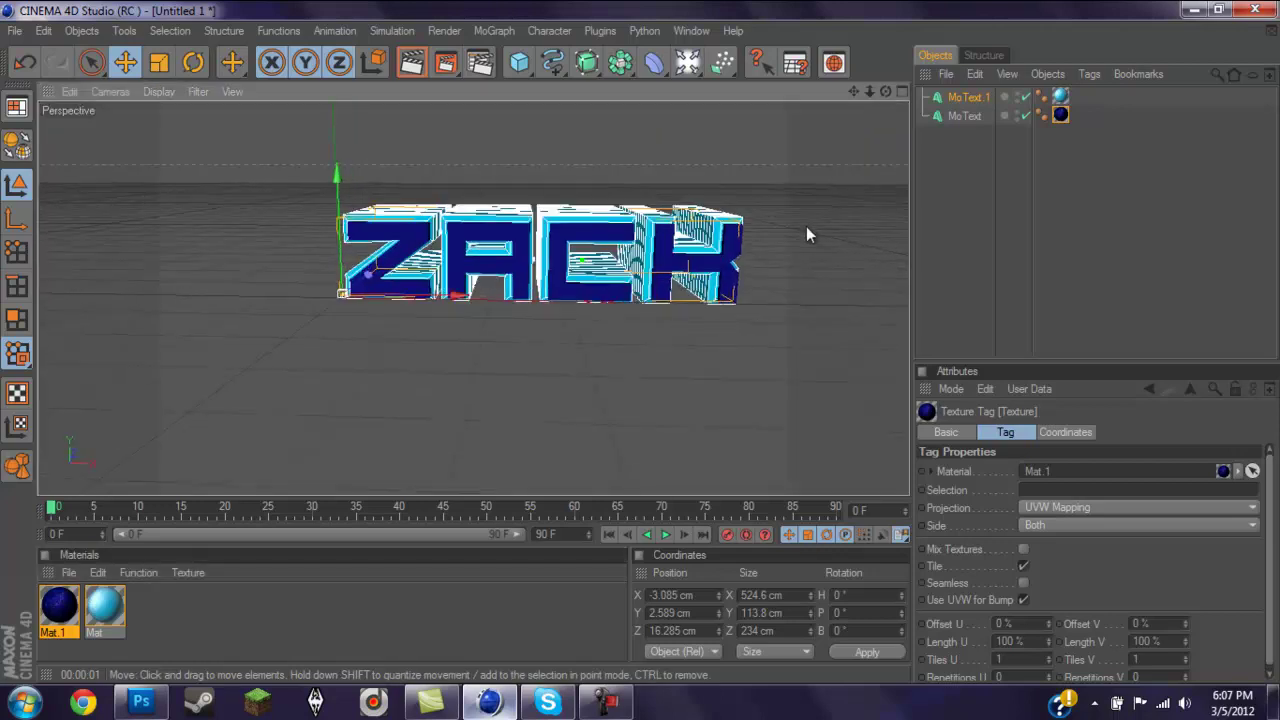
# Add a MoGraph Extrude deformer and make it a child of MoText.1
pyautogui.click(966, 98)
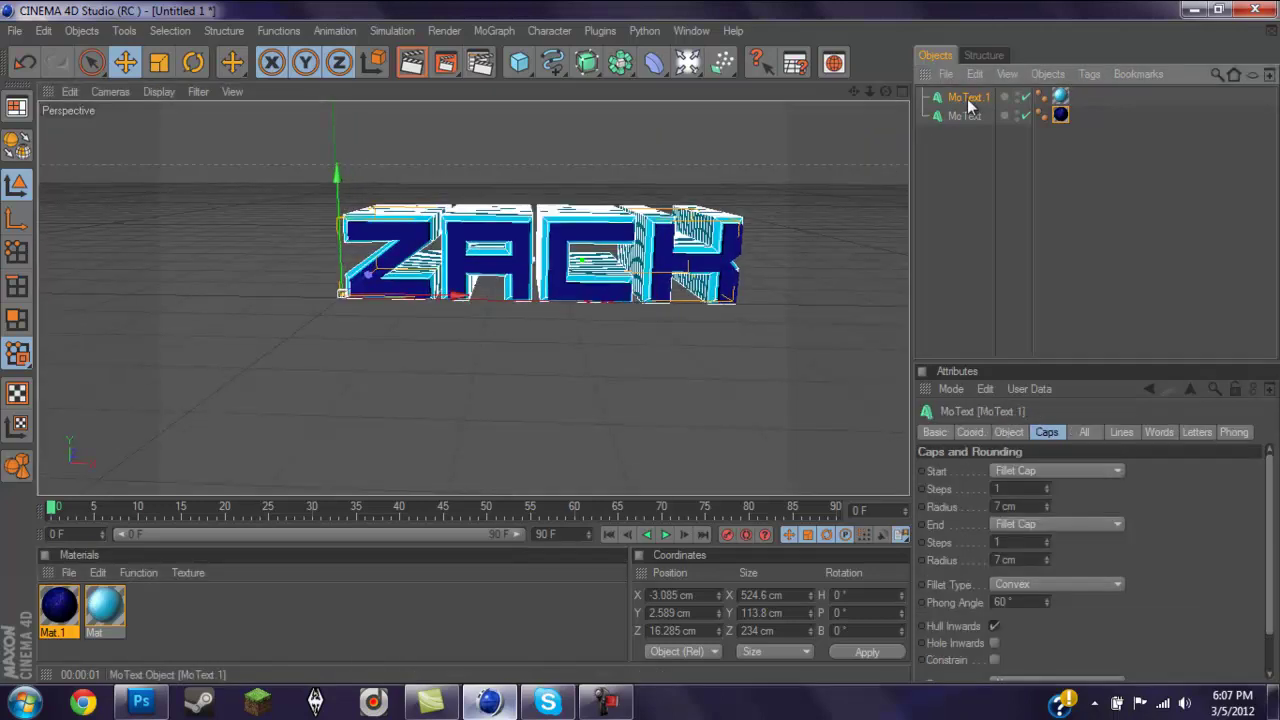
pyautogui.click(656, 66)
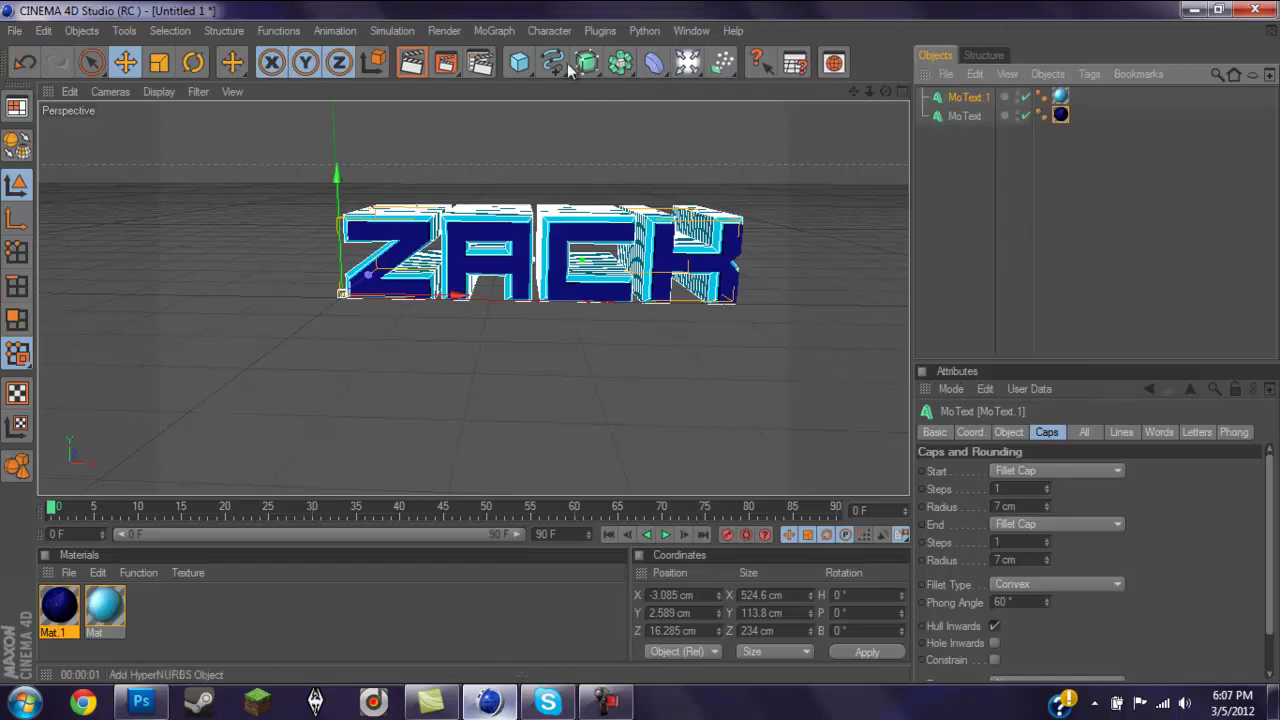
pyautogui.click(510, 32)
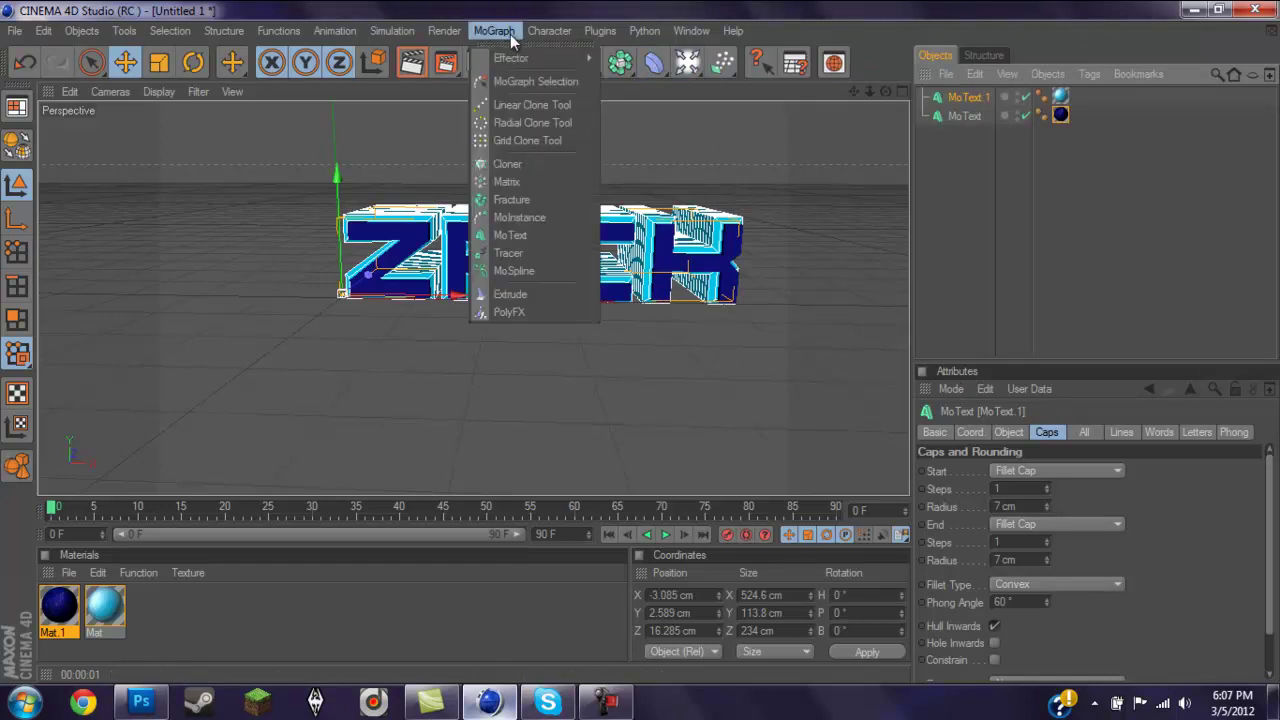
pyautogui.click(538, 293)
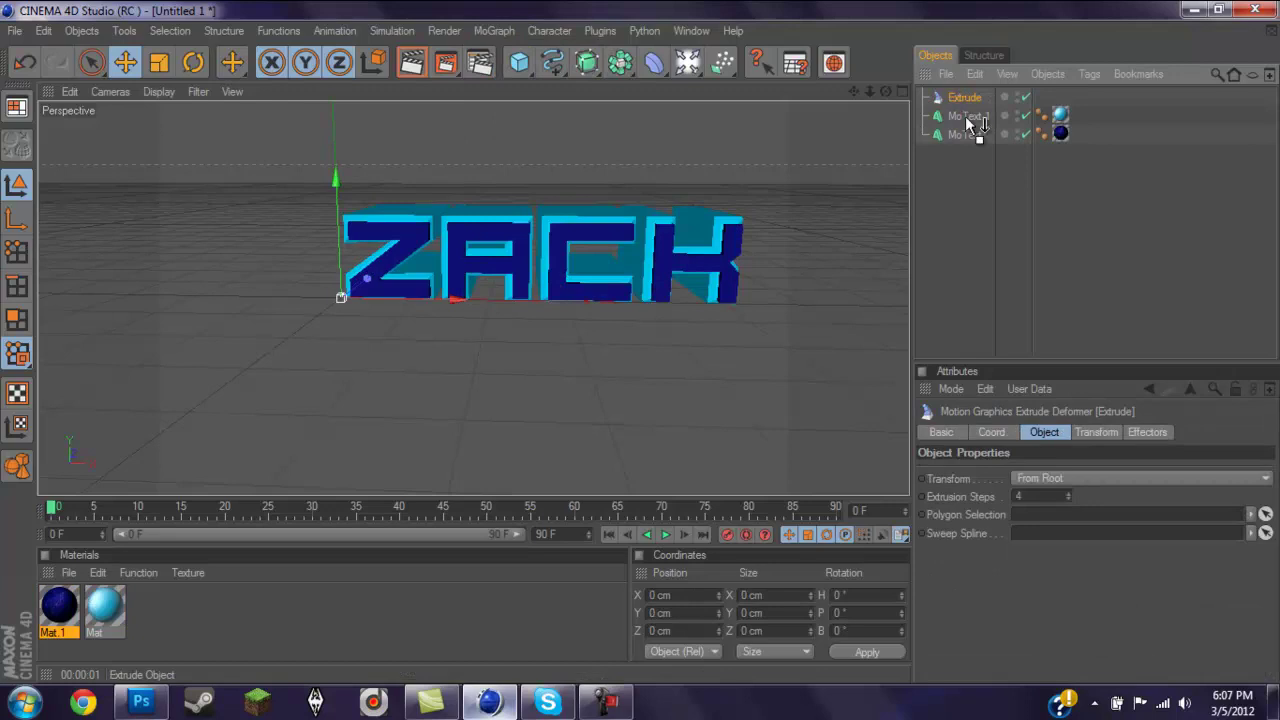
pyautogui.moveTo(965, 116); pyautogui.dragTo(965, 117)
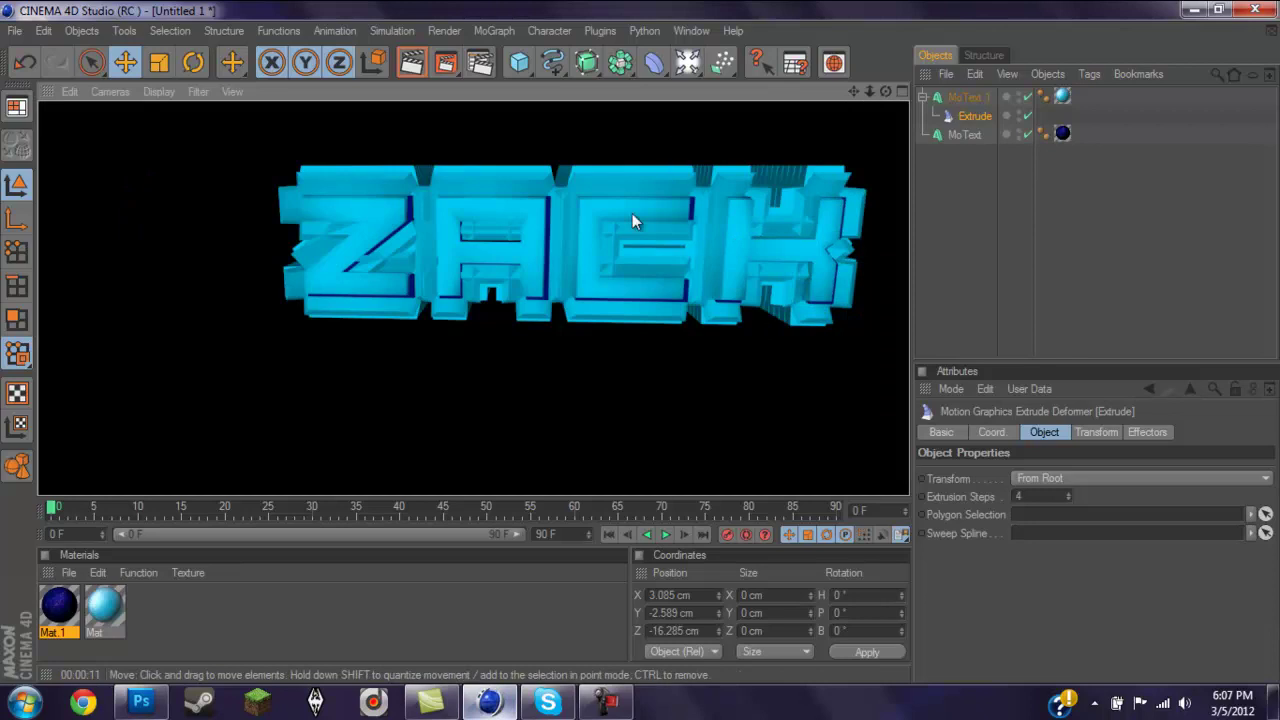
# Move MoText.1 backward along its Z axis to about 28.6 cm, behind the original text's front face
pyautogui.scroll(-1, 532, 201)
pyautogui.scroll(1, 546, 206)
pyautogui.keyDown('alt'); pyautogui.moveTo(642, 340); pyautogui.dragTo(641, 342); pyautogui.keyUp('alt')
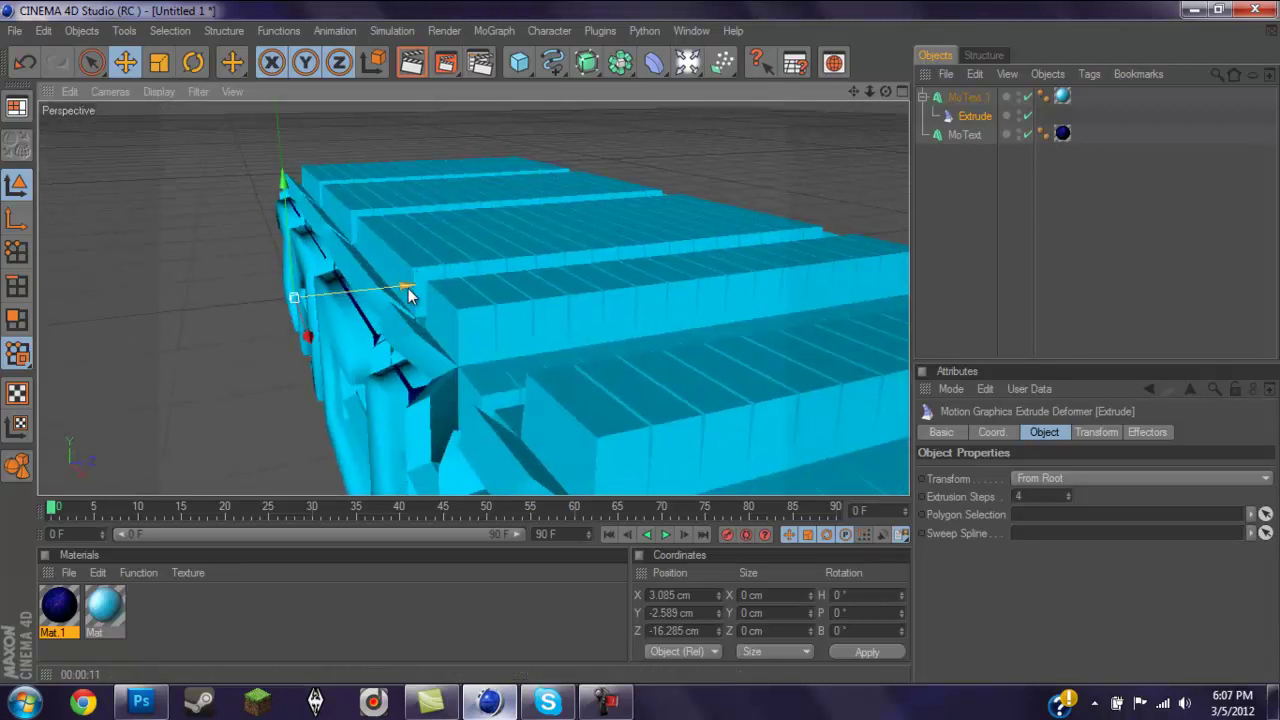
pyautogui.moveTo(408, 288); pyautogui.dragTo(652, 336)
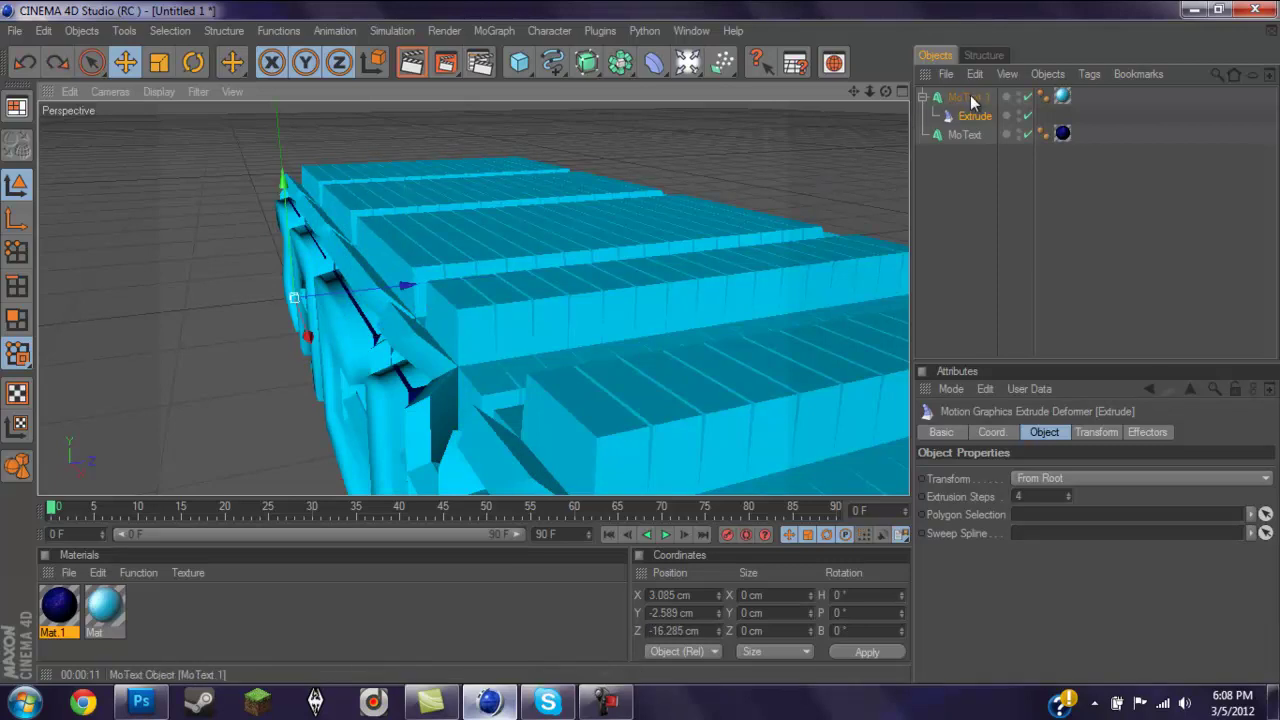
pyautogui.click(972, 99)
pyautogui.moveTo(430, 292); pyautogui.dragTo(641, 342)
# Preview-render the extruded text in the viewport from a near-frontal angle
pyautogui.keyDown('alt'); pyautogui.moveTo(617, 114); pyautogui.dragTo(641, 342); pyautogui.keyUp('alt')
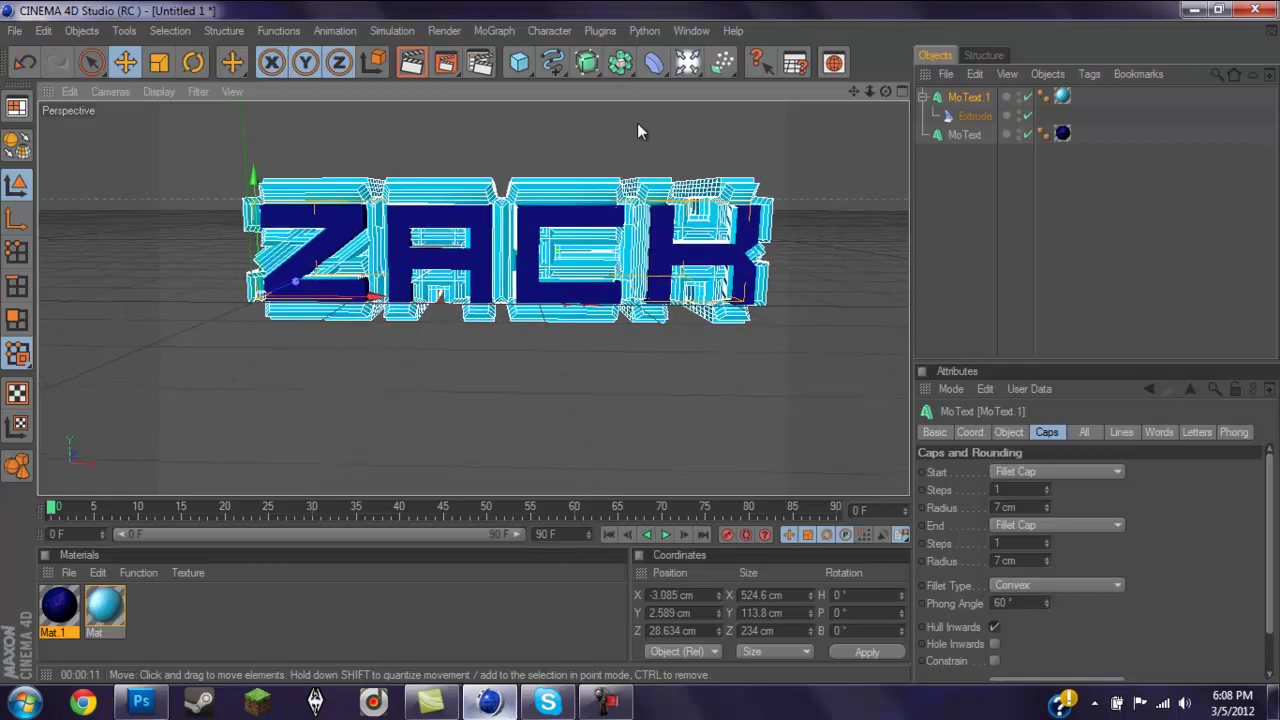
pyautogui.keyDown('alt'); pyautogui.moveTo(576, 148); pyautogui.dragTo(640, 343); pyautogui.keyUp('alt')
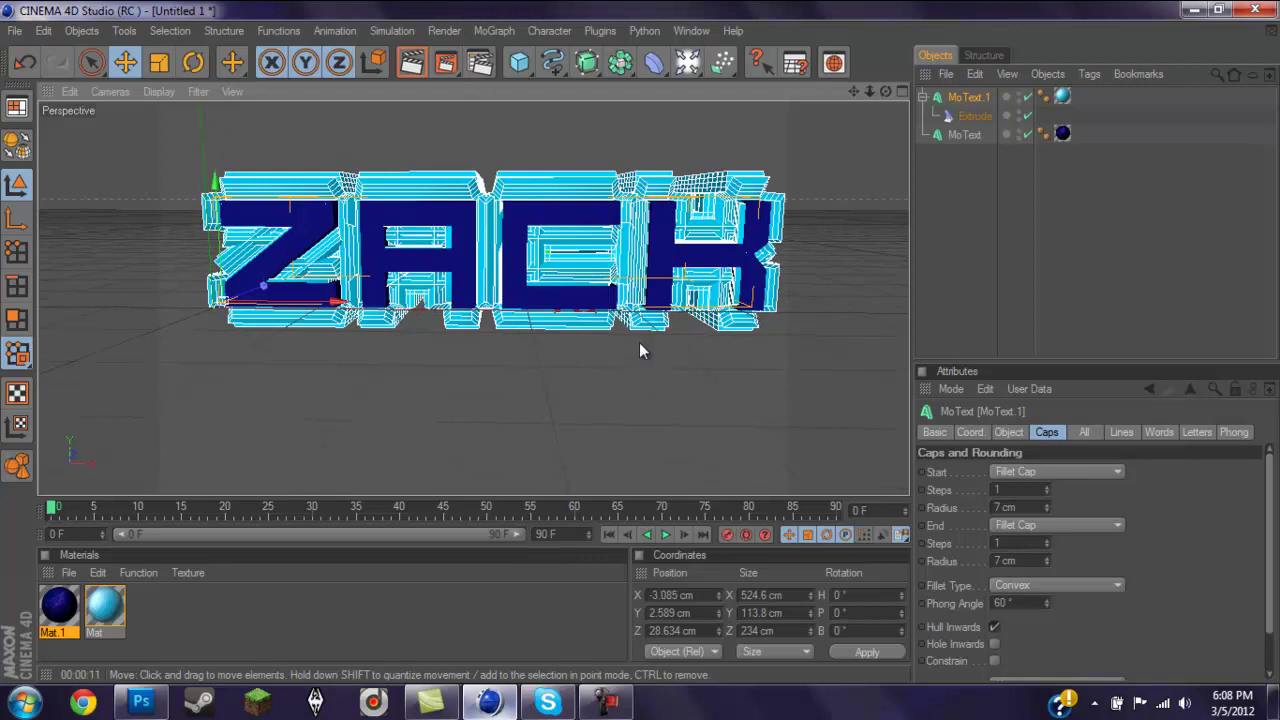
pyautogui.keyDown('alt'); pyautogui.moveTo(586, 137); pyautogui.dragTo(638, 343); pyautogui.keyUp('alt')
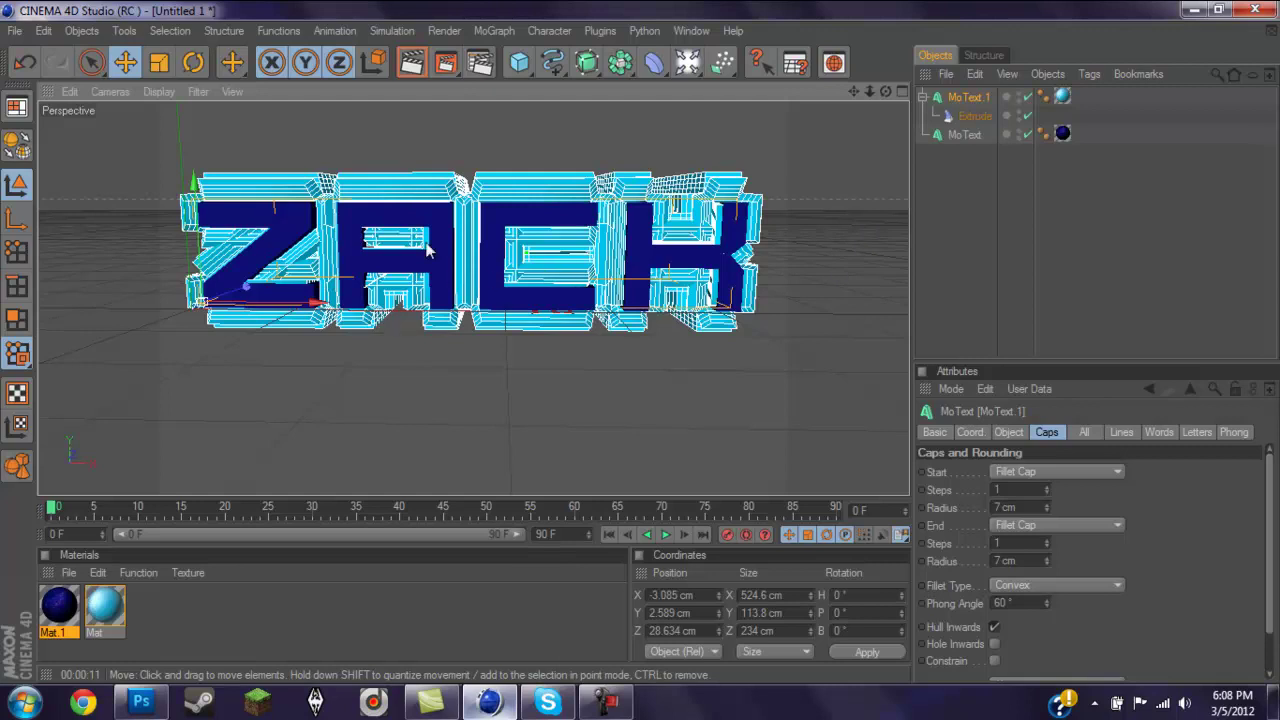
pyautogui.click(420, 62)
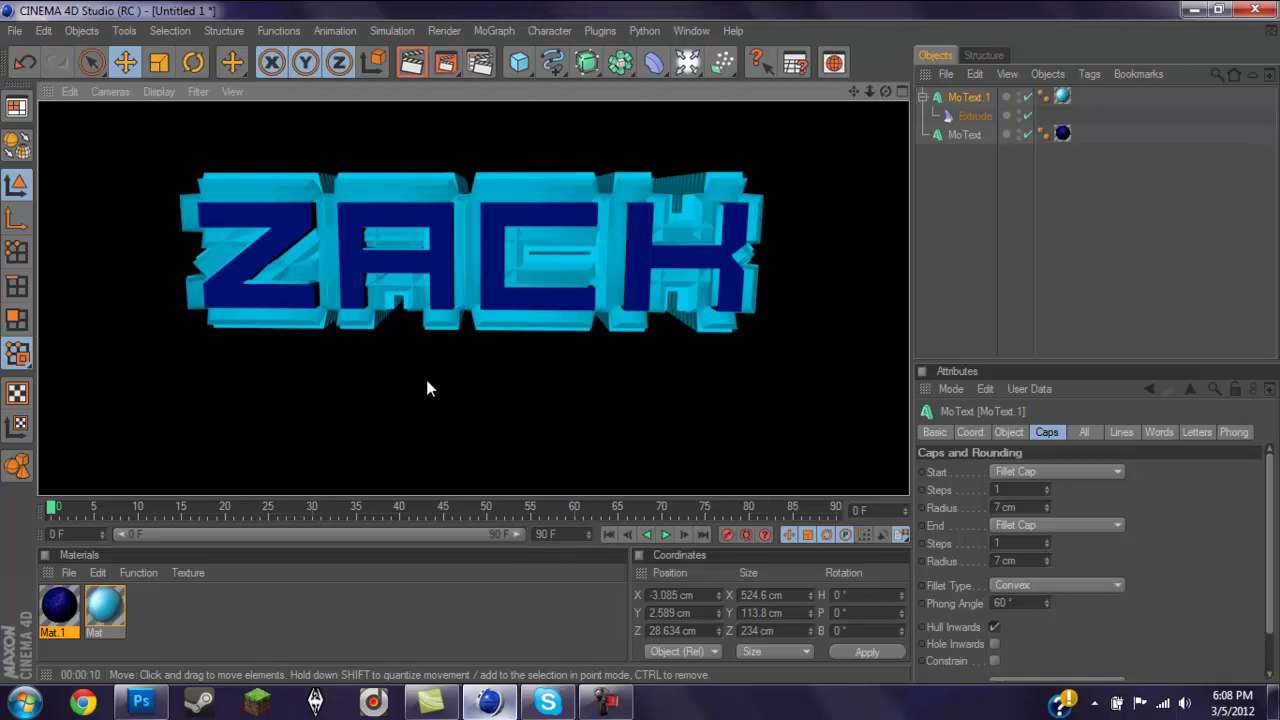
pyautogui.click(435, 371)
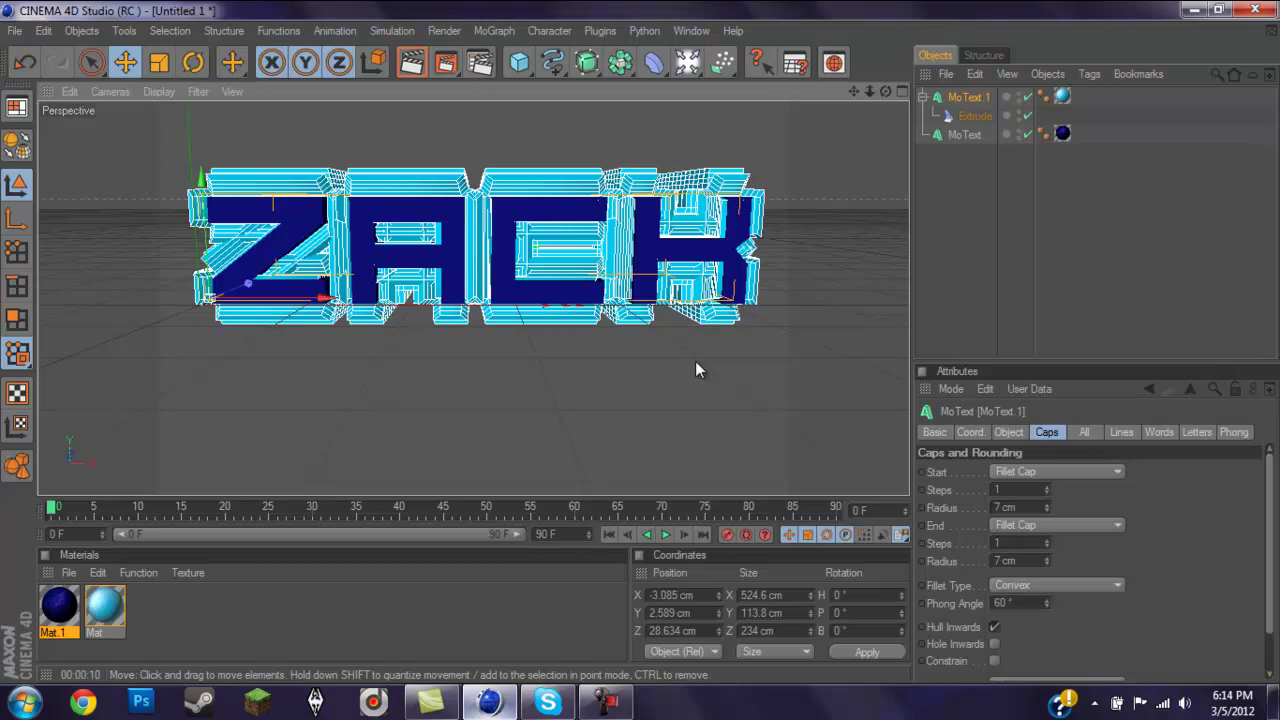
# Add a Sky object to the scene
pyautogui.click(1028, 183)
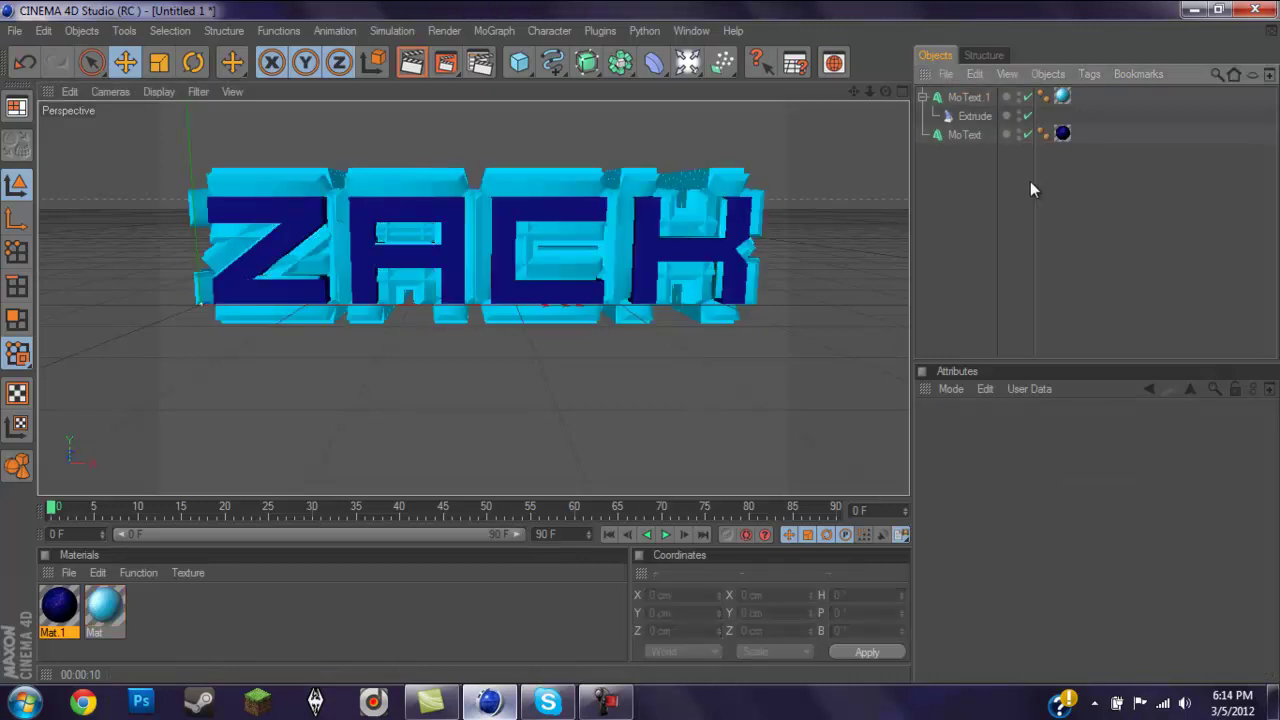
pyautogui.click(697, 70)
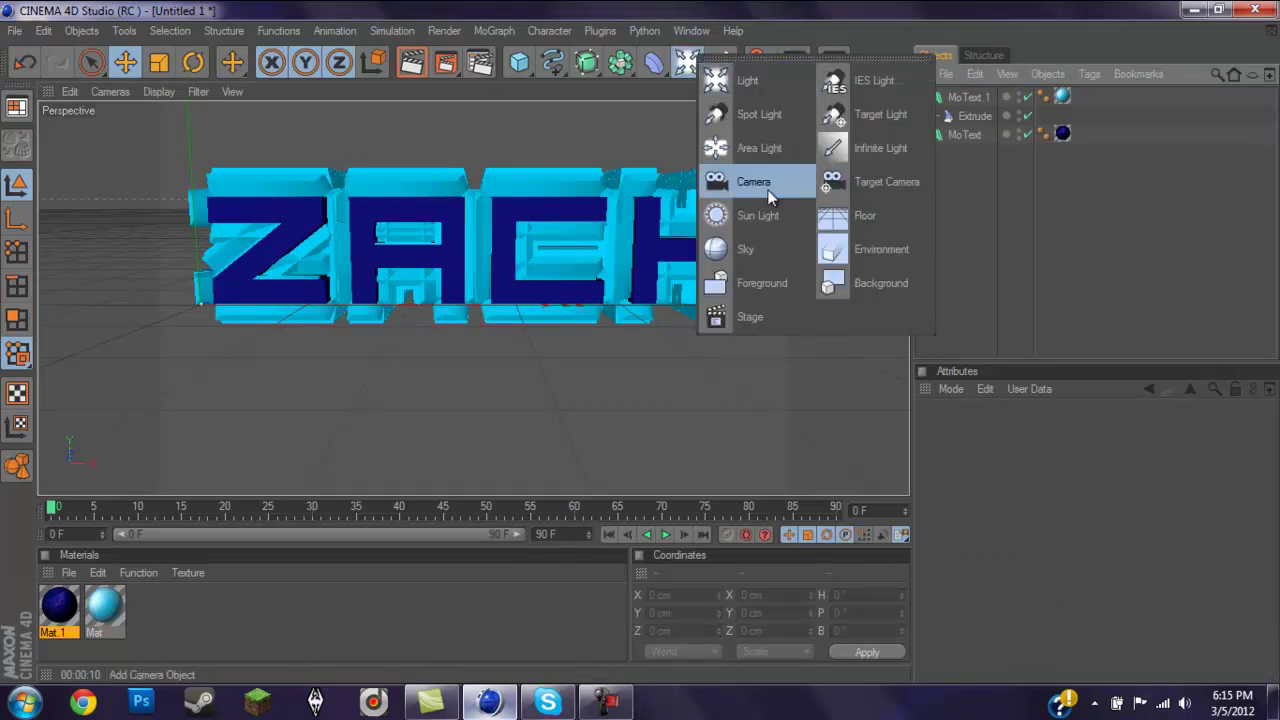
pyautogui.click(775, 248)
# Create a third material, open it in the Material Editor and turn off its specular channel
pyautogui.click(77, 566)
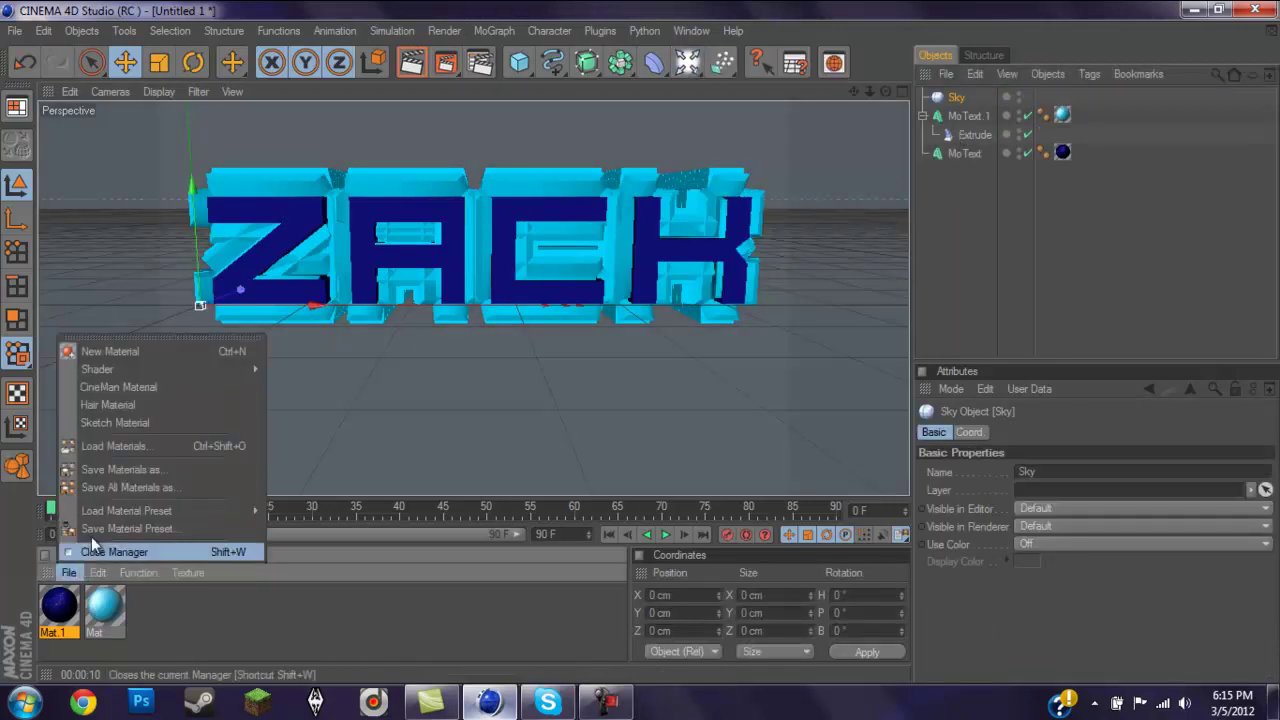
pyautogui.click(131, 340)
pyautogui.click(127, 349)
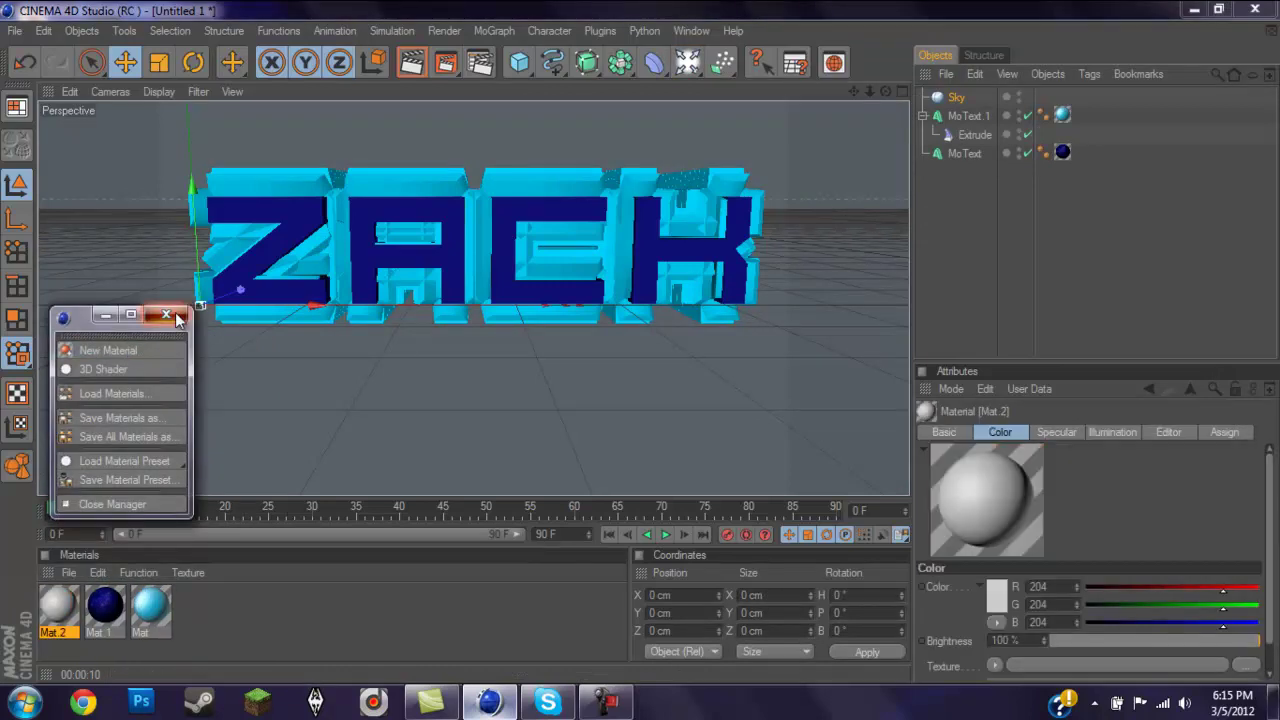
pyautogui.click(166, 314)
pyautogui.doubleClick(57, 605)
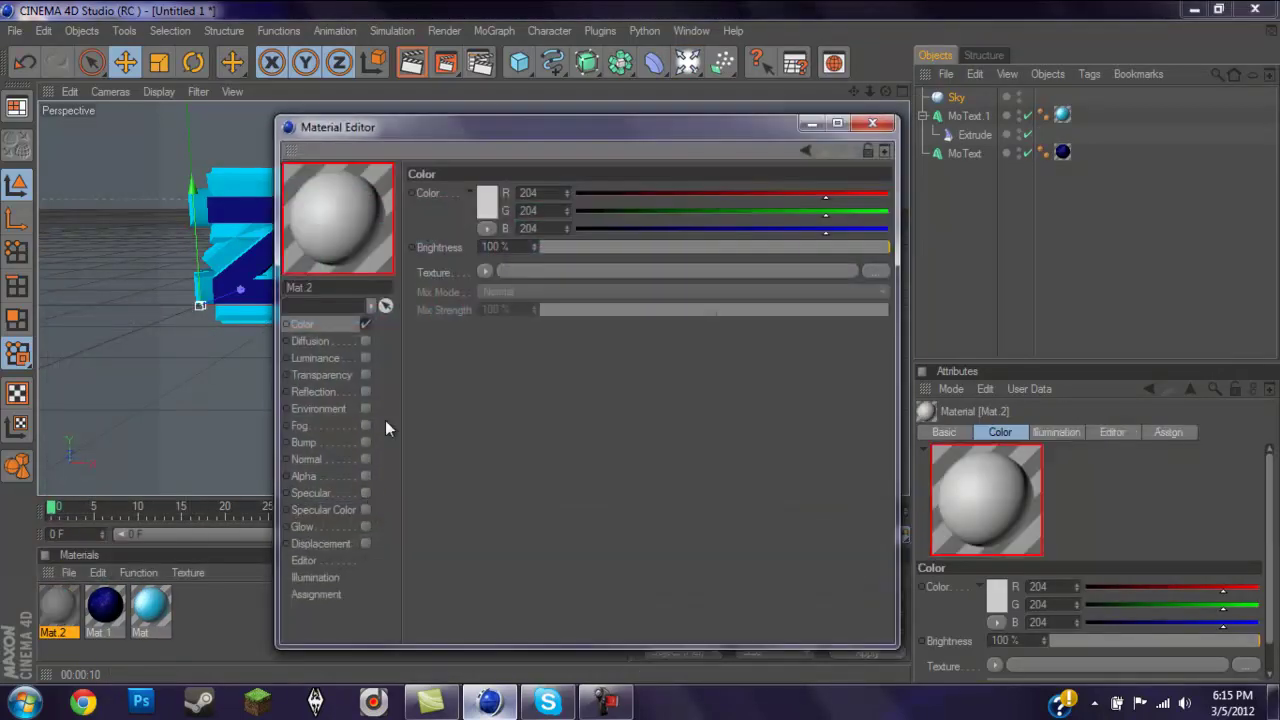
# Set Mat.2's color to pure white (R 255, G 255, B 255) and apply the material to the Sky object
pyautogui.click(487, 203)
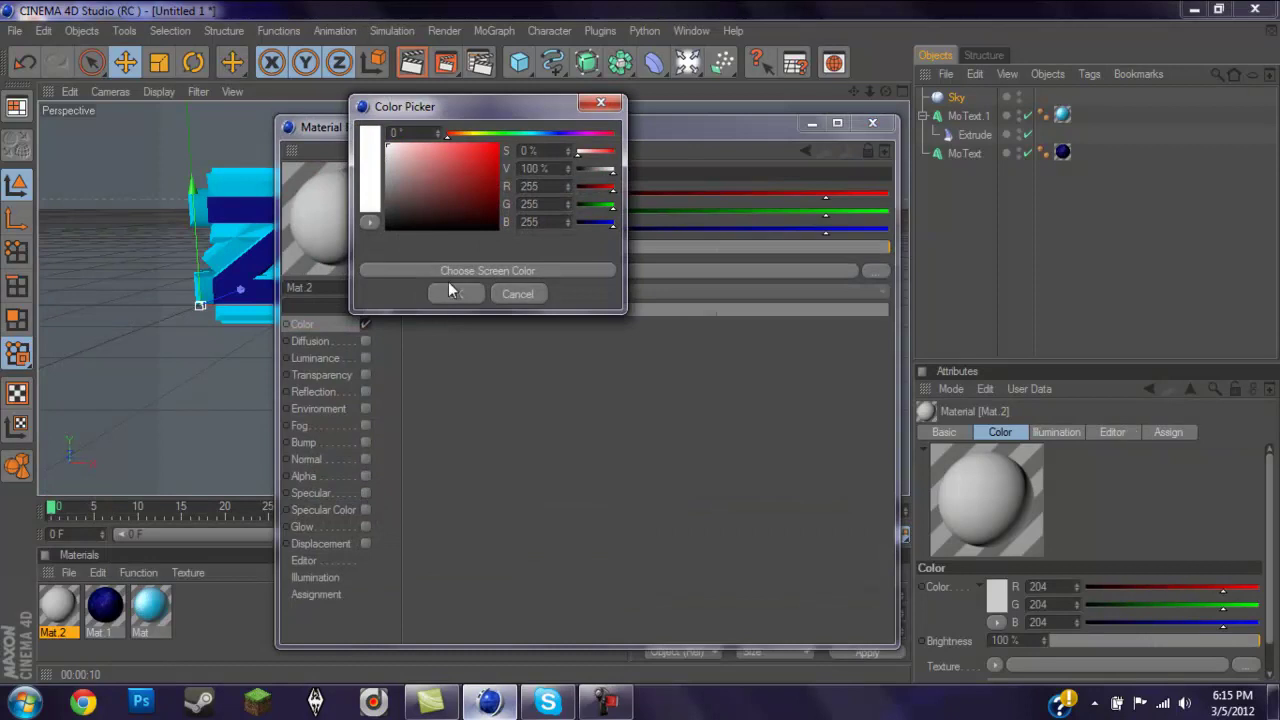
pyautogui.click(455, 293)
pyautogui.click(872, 122)
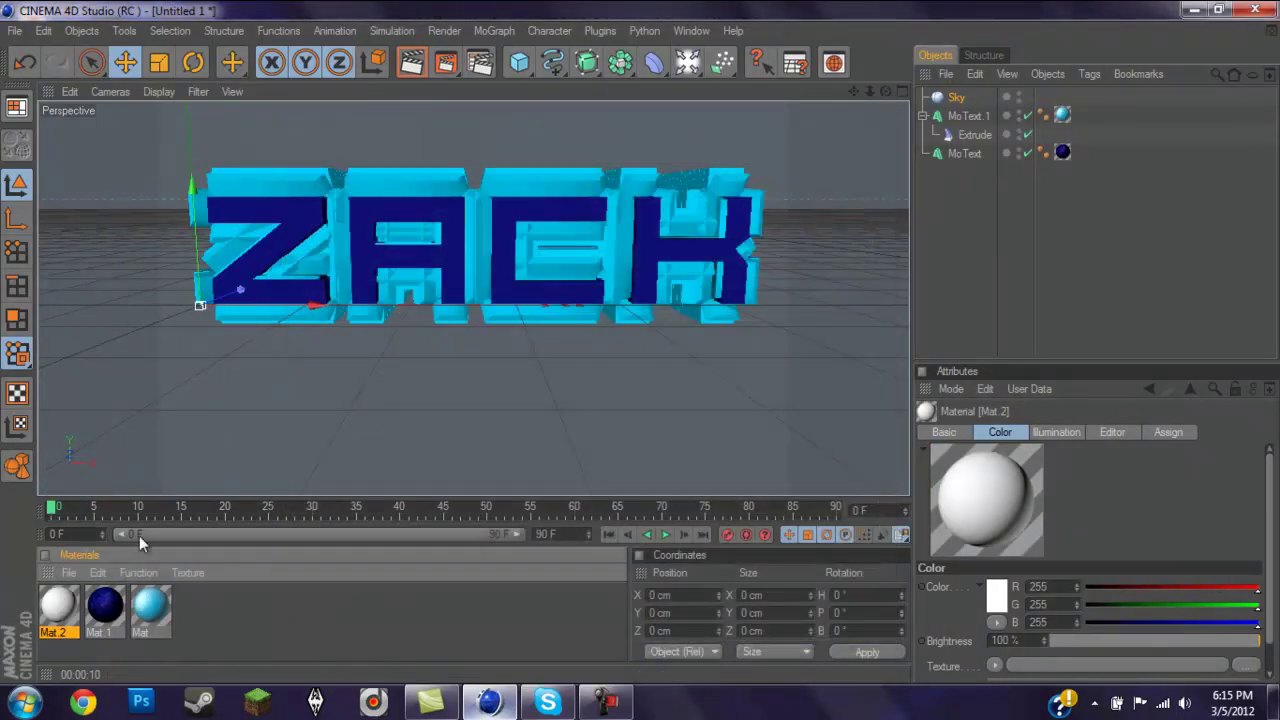
pyautogui.moveTo(58, 605); pyautogui.dragTo(960, 100)
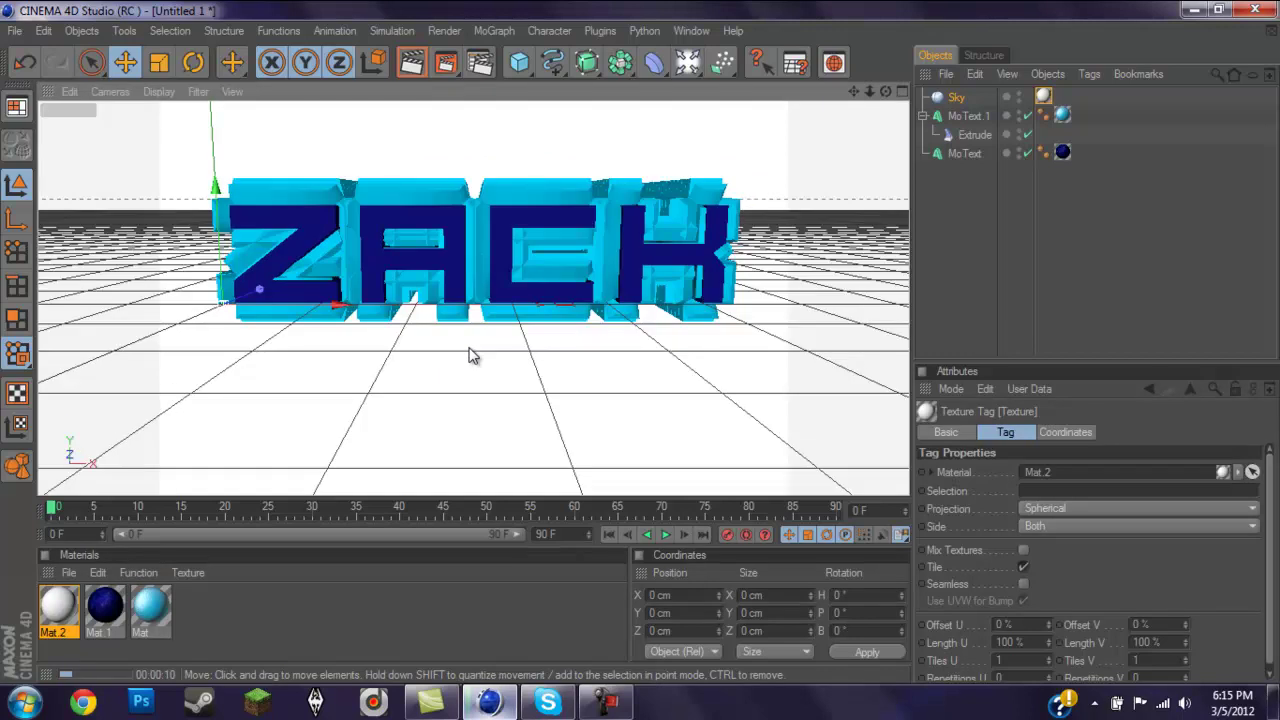
# Frame the text larger in the view and render the scene to the Picture Viewer
pyautogui.scroll(2, 476, 352)
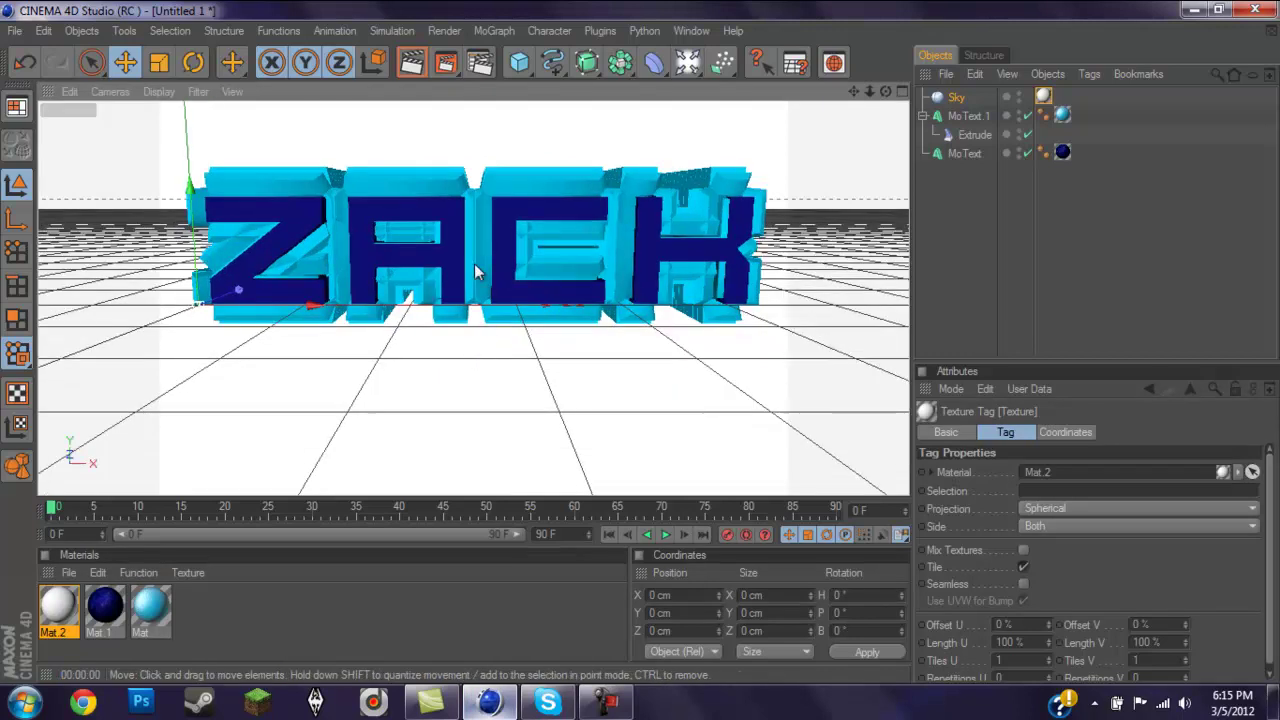
pyautogui.click(446, 63)
pyautogui.click(606, 702)
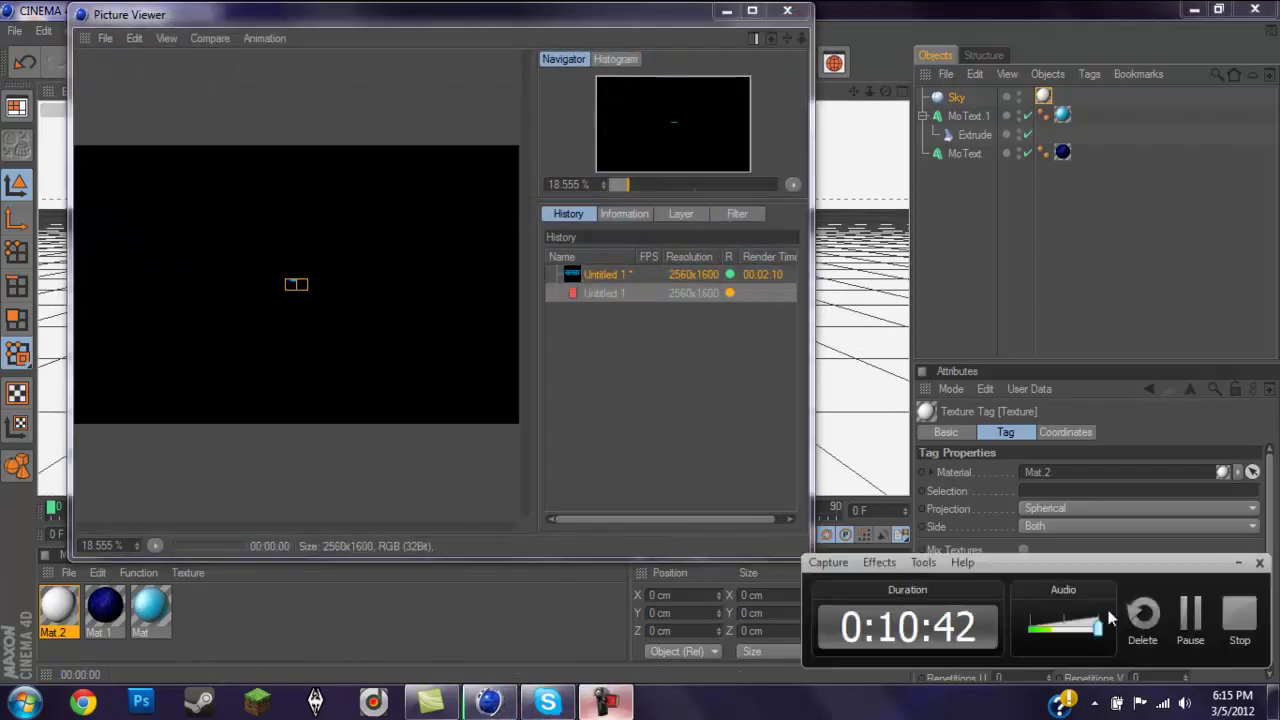
pyautogui.click(1190, 612)
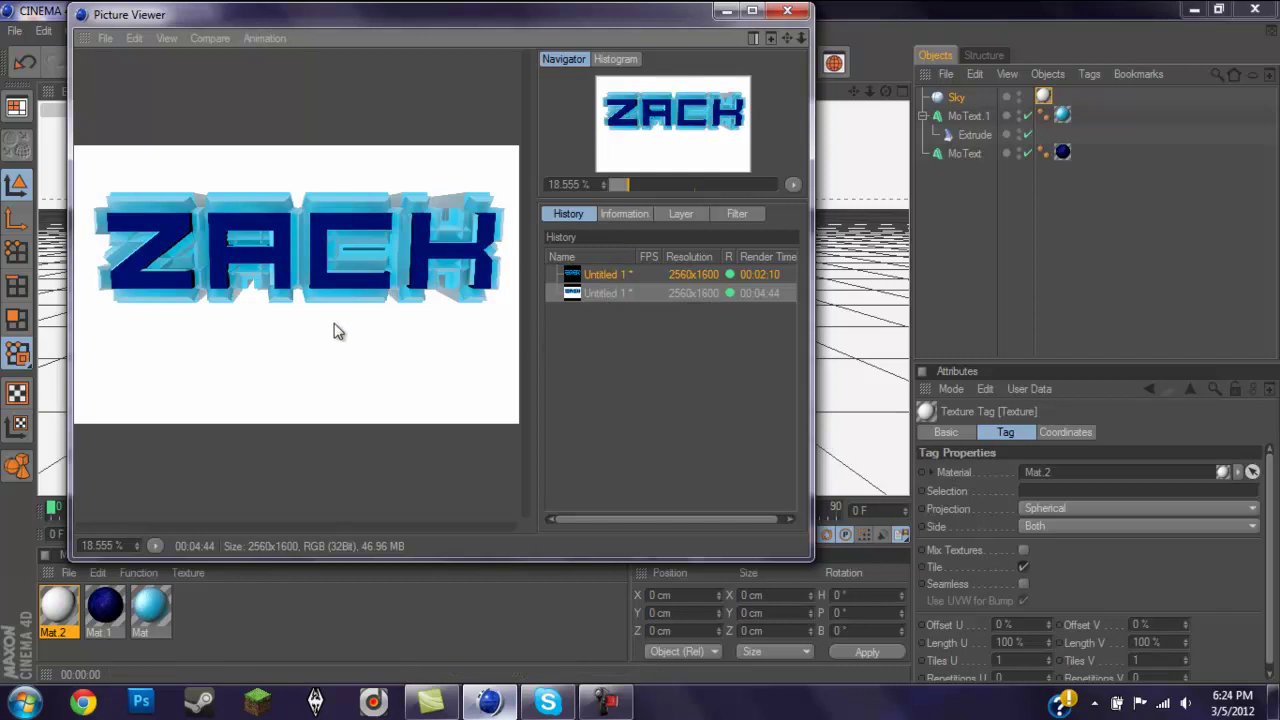
# Compare the black-background render with the white-background render in the render history
pyautogui.click(617, 274)
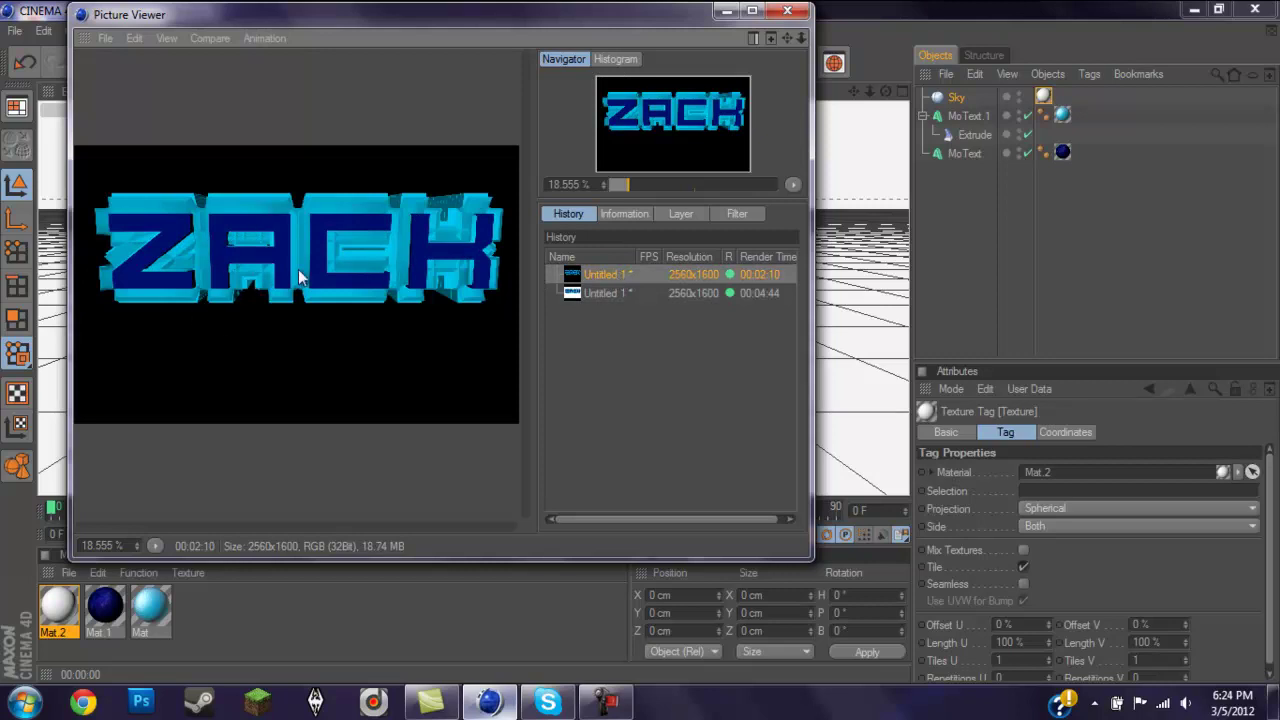
pyautogui.click(612, 292)
pyautogui.click(610, 274)
pyautogui.click(631, 295)
# Save the white-background render from the render history as a still image in PNG format at 8 bits/channel
pyautogui.rightClick(642, 296)
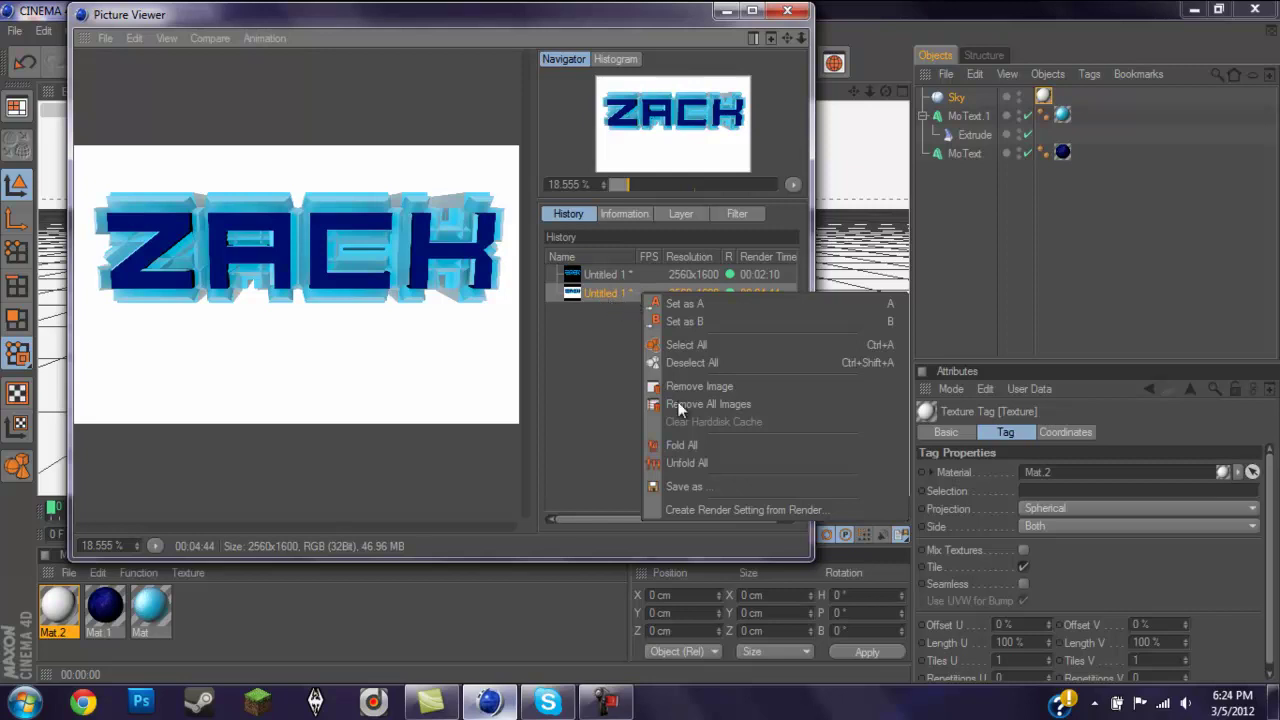
pyautogui.click(700, 488)
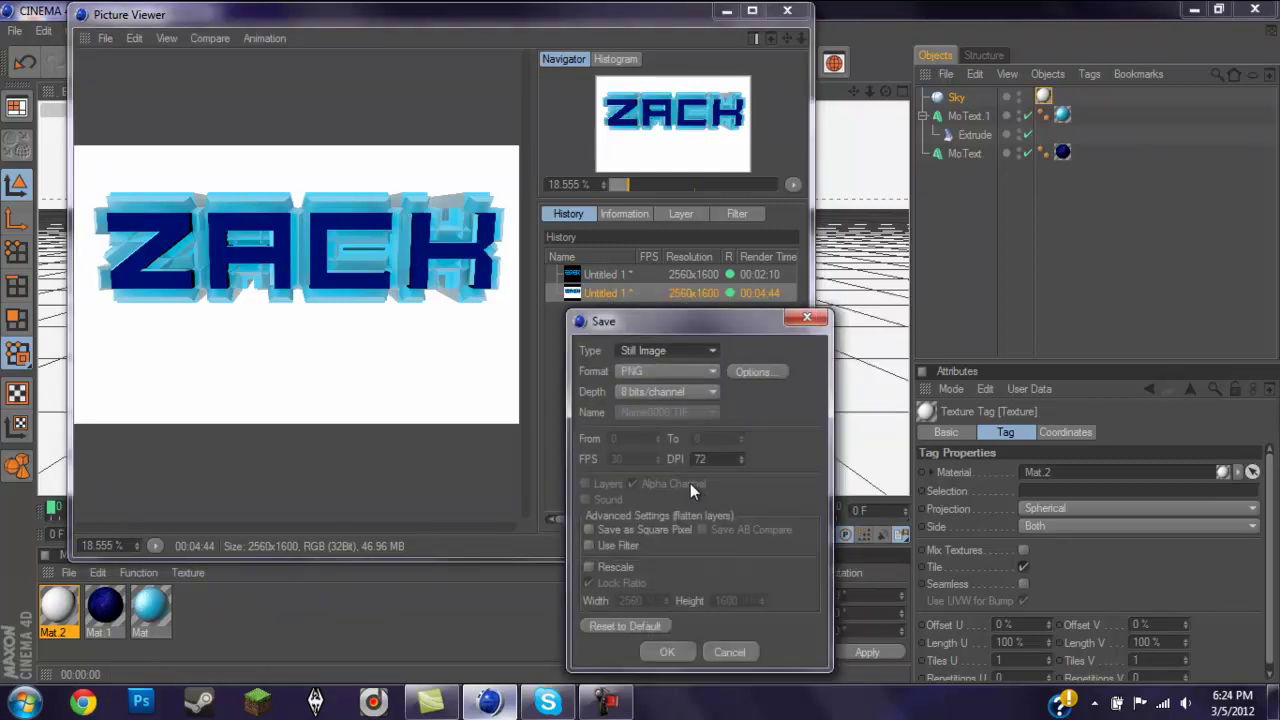
pyautogui.click(665, 370)
pyautogui.click(652, 361)
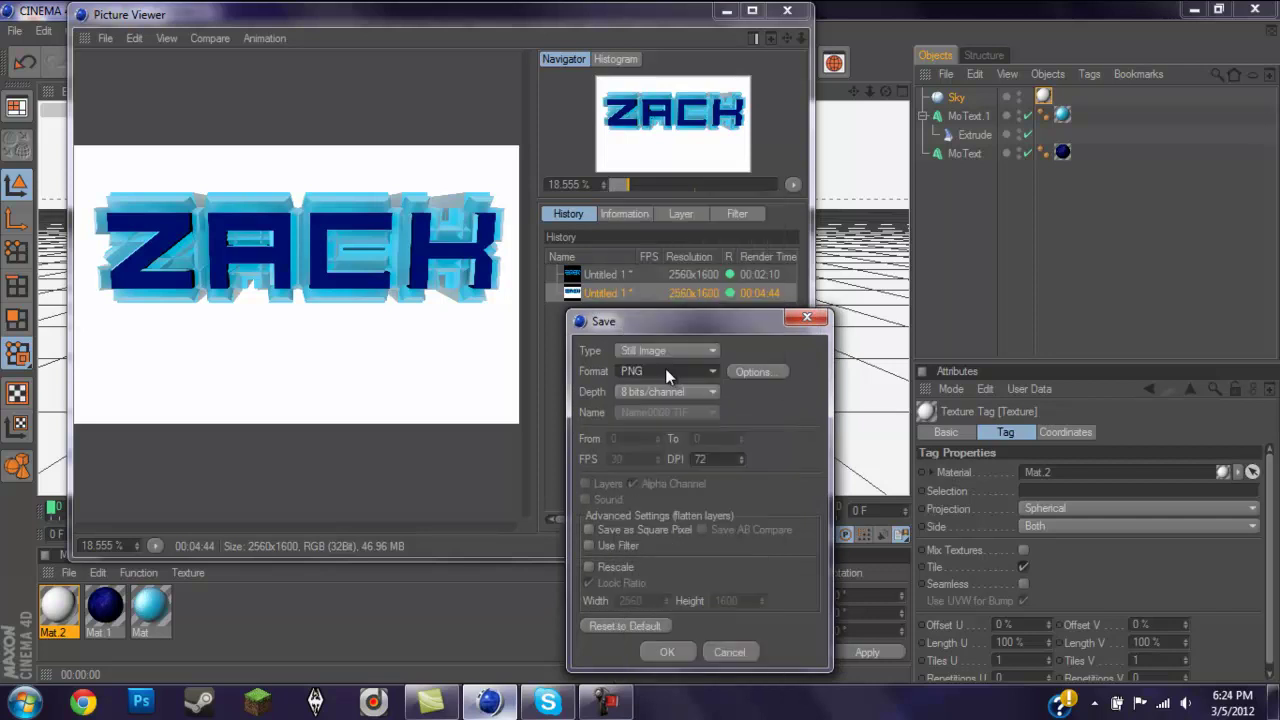
pyautogui.click(680, 651)
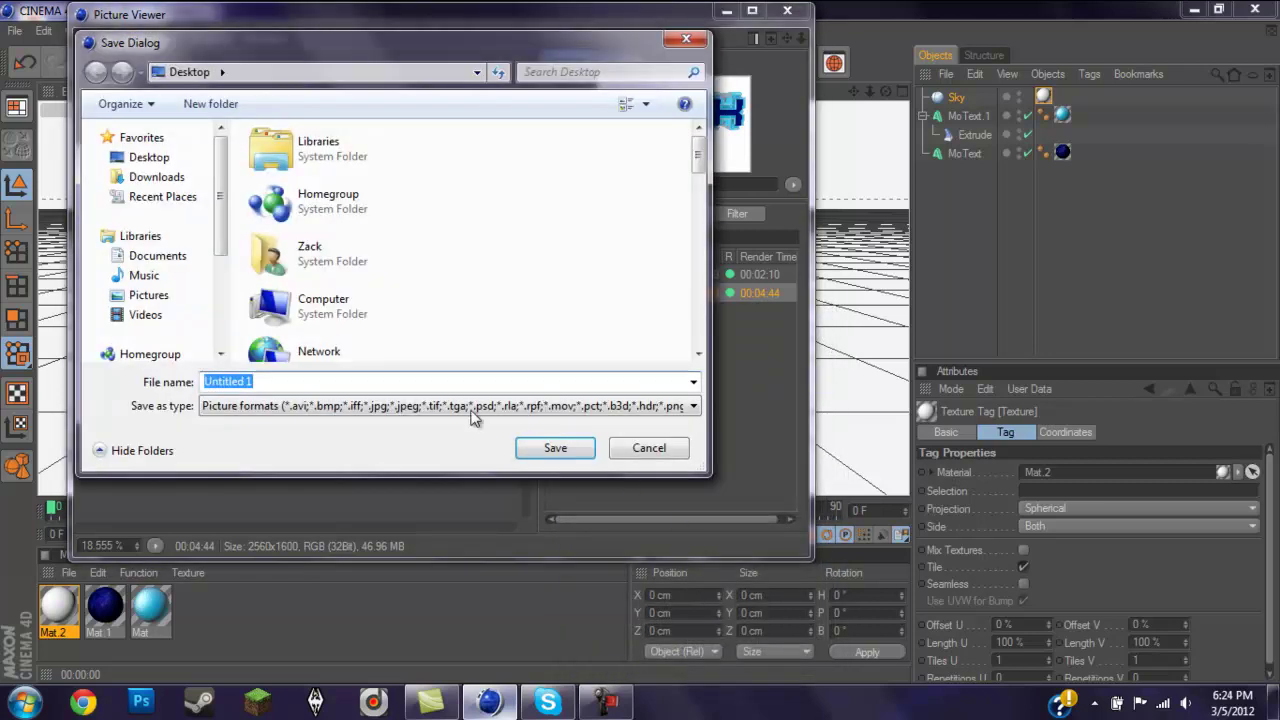
# Name the image file a,sdnakjsdnvkab, keep the picture formats file type and save it to the Desktop
pyautogui.click(400, 407)
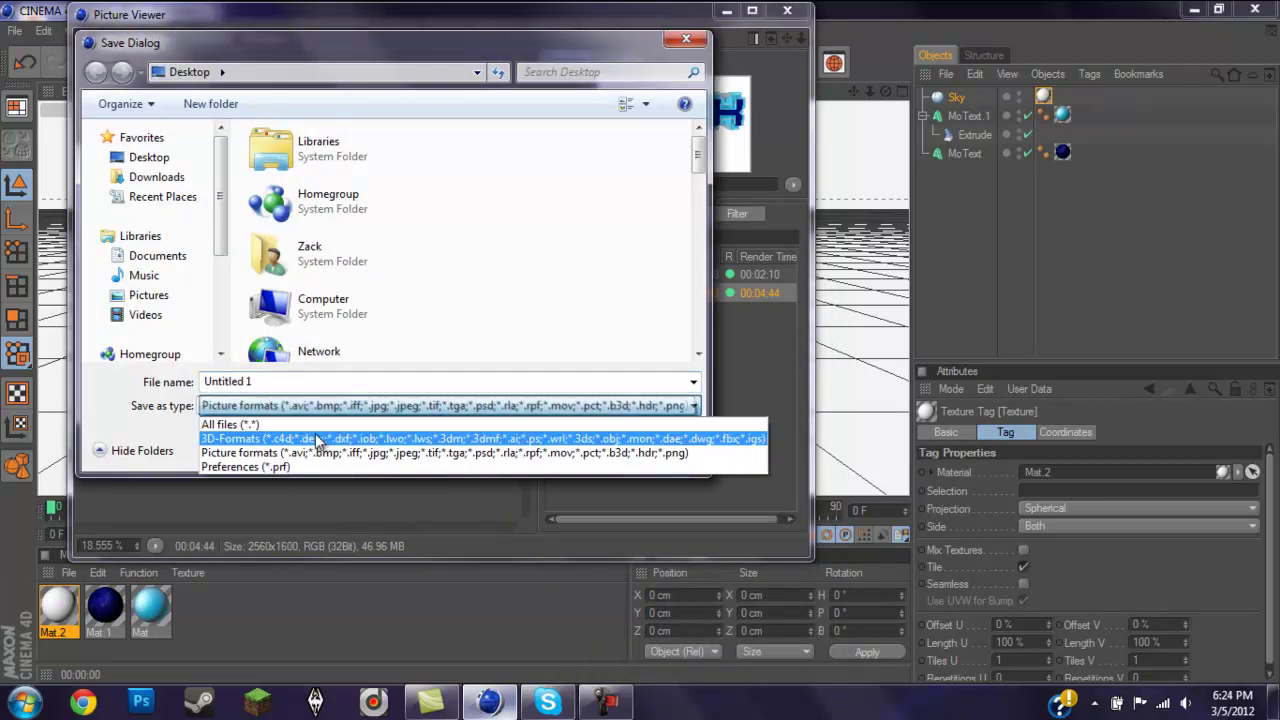
pyautogui.click(312, 452)
pyautogui.click(322, 383)
pyautogui.press('BackSpace')
pyautogui.write('a,sdnakjsdnvkab')
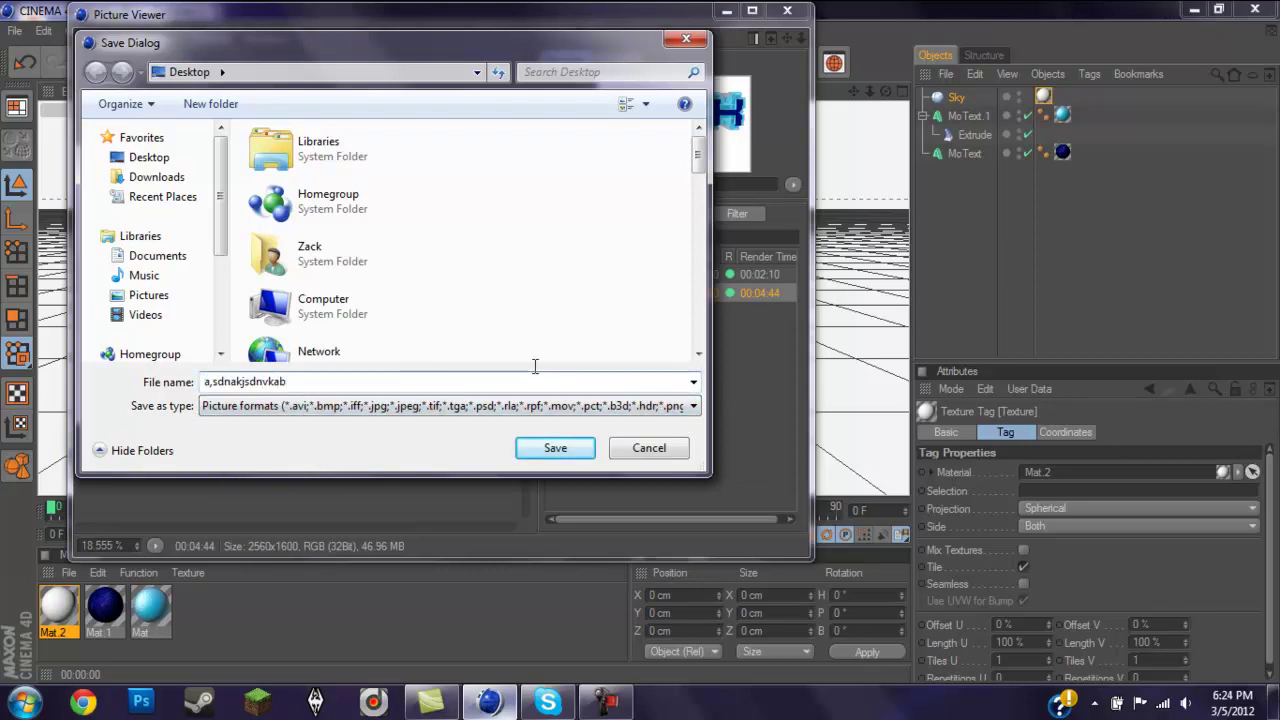
pyautogui.click(533, 452)
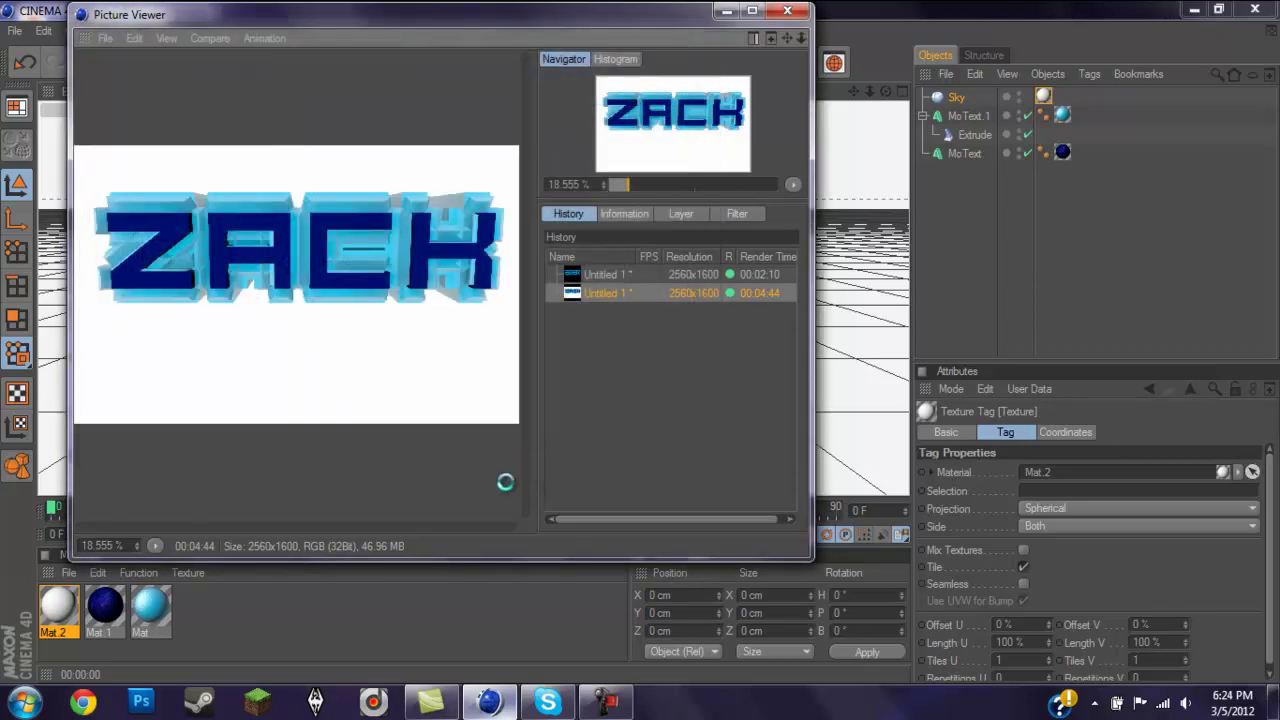
# Close the Picture Viewer and minimize the main window to reveal the saved image on the desktop
pyautogui.click(790, 12)
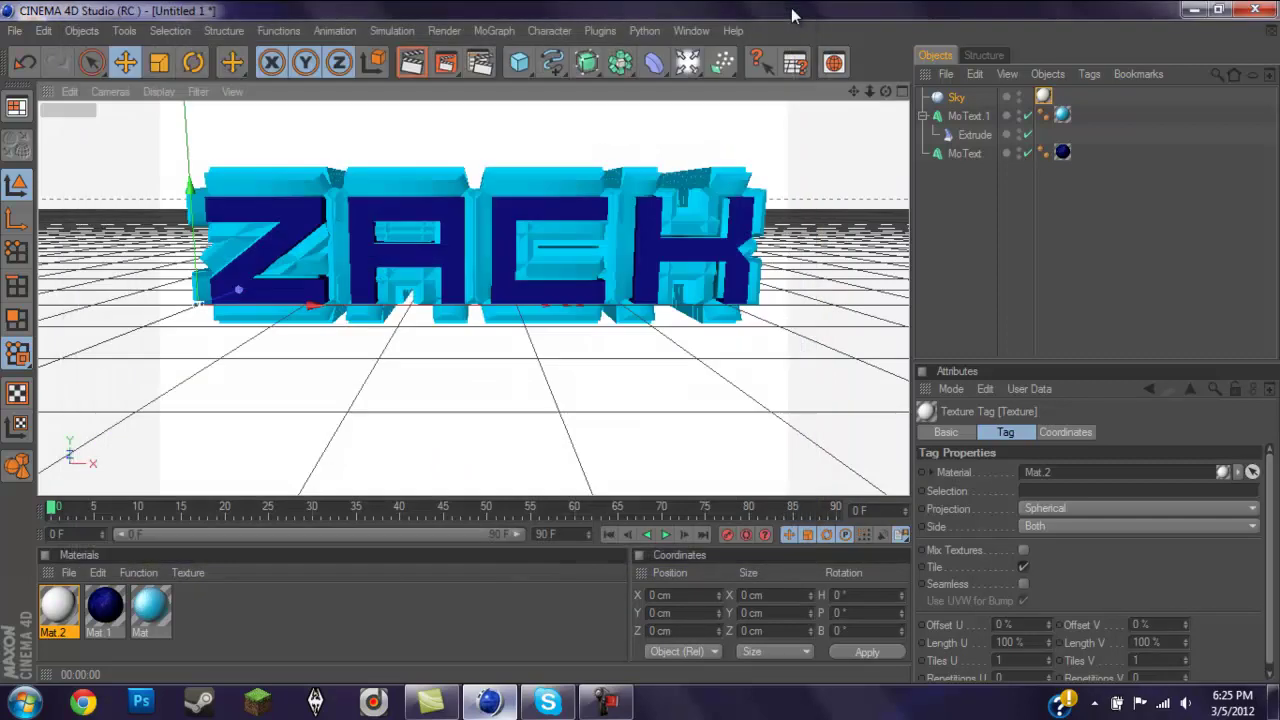
pyautogui.click(1194, 10)
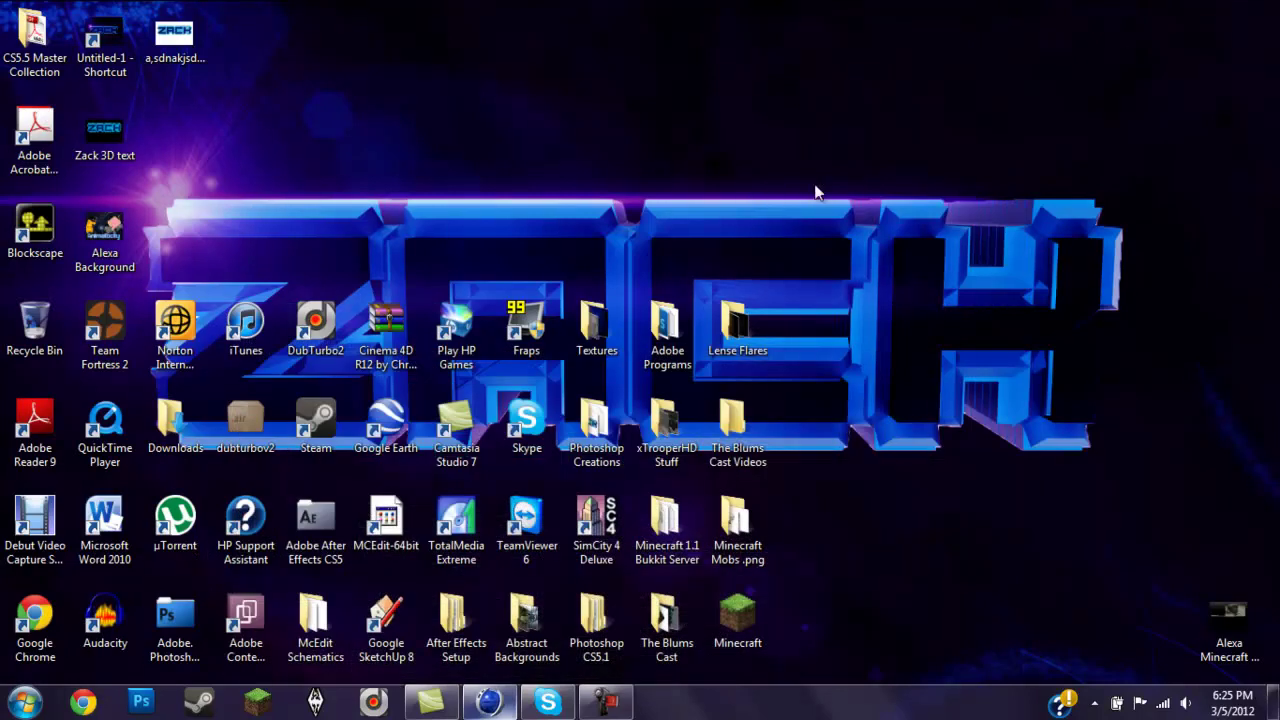